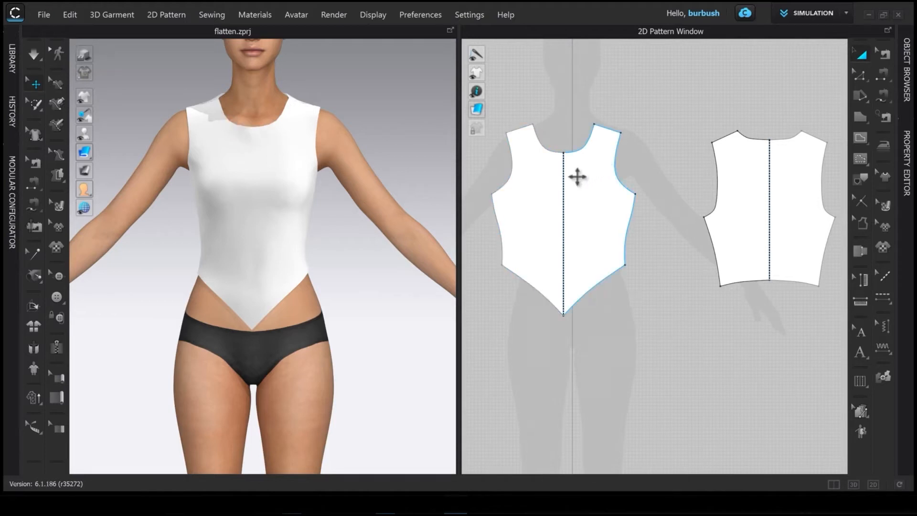
Step: Select the front bodice's neckline curve with Edit Pattern and delete all its curve points
{"action": "middle_click_drag", "start_coordinate": [577, 176], "coordinate": [605, 179]}
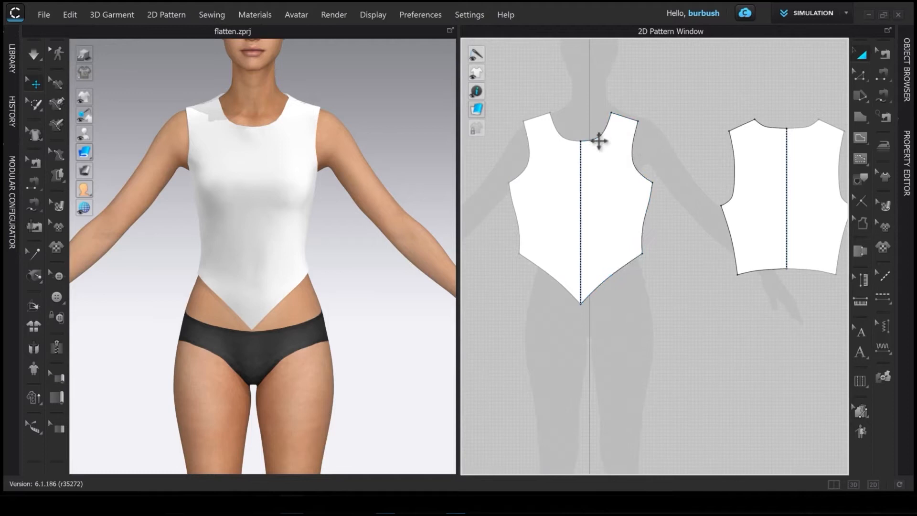
{"action": "scroll", "coordinate": [575, 160], "scroll_direction": "up", "scroll_amount": 2}
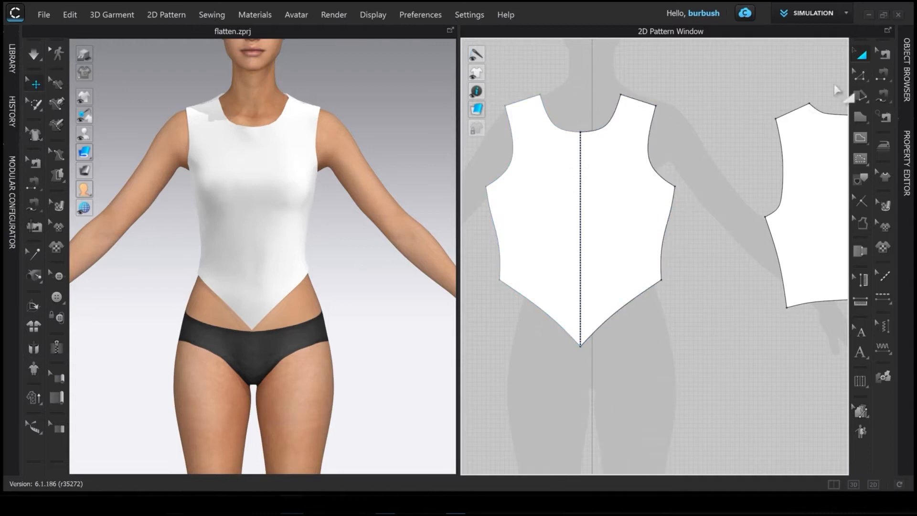
{"action": "left_click", "coordinate": [859, 76]}
{"action": "left_click", "coordinate": [577, 143]}
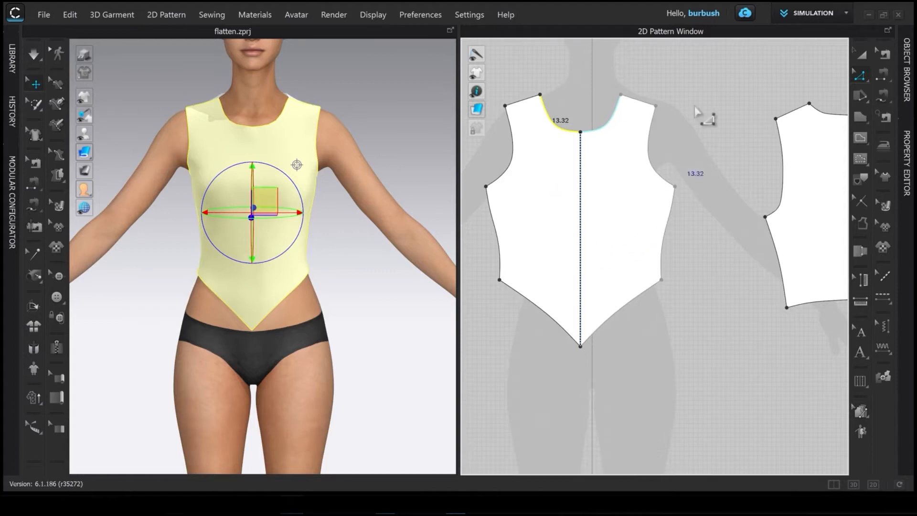
{"action": "mouse_move", "coordinate": [676, 129]}
{"action": "middle_mouse_down"}
{"action": "mouse_move", "coordinate": [584, 113]}
{"action": "mouse_move", "coordinate": [686, 123]}
{"action": "middle_mouse_up"}
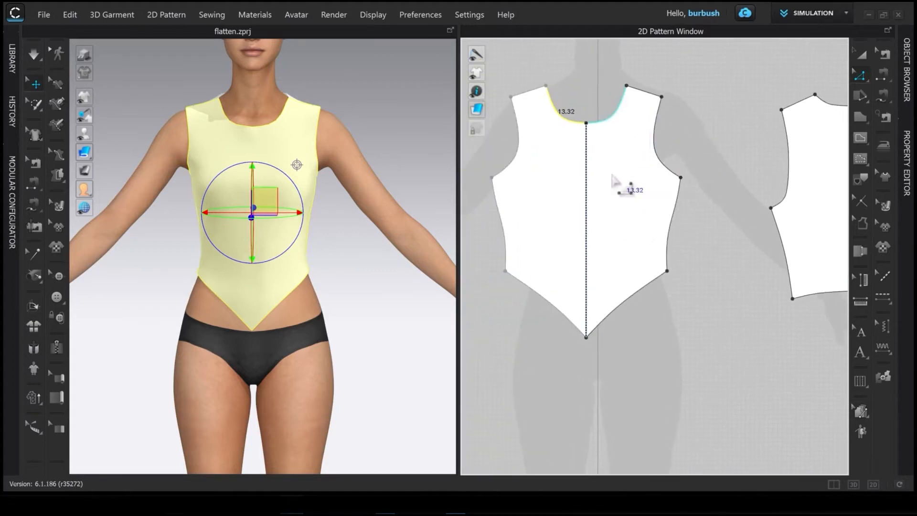
{"action": "scroll", "coordinate": [619, 234], "scroll_direction": "up", "scroll_amount": 1}
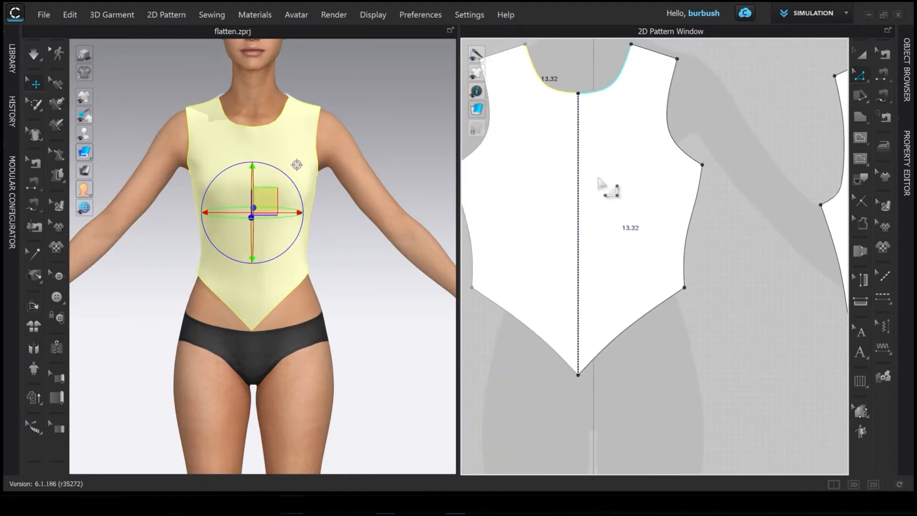
{"action": "scroll", "coordinate": [592, 131], "scroll_direction": "up", "scroll_amount": 3}
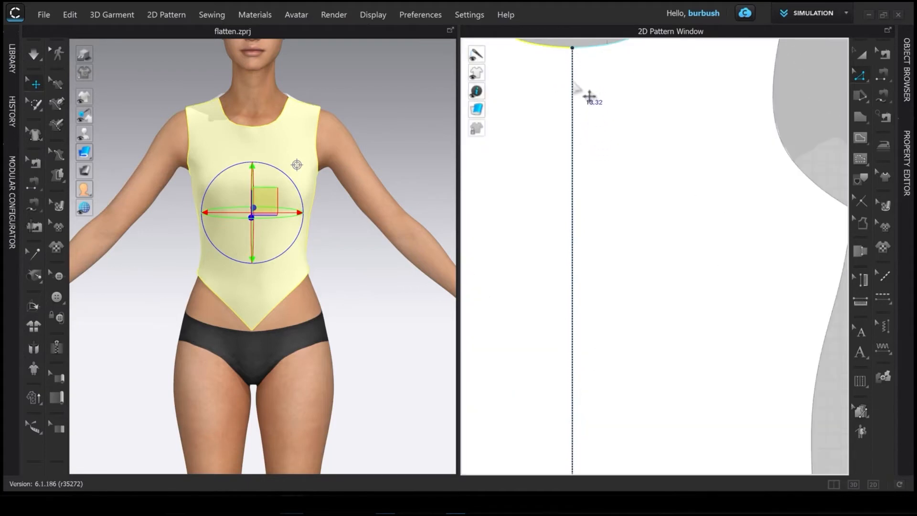
{"action": "scroll", "coordinate": [590, 258], "scroll_direction": "down", "scroll_amount": 4}
{"action": "middle_click_drag", "start_coordinate": [577, 128], "coordinate": [589, 172]}
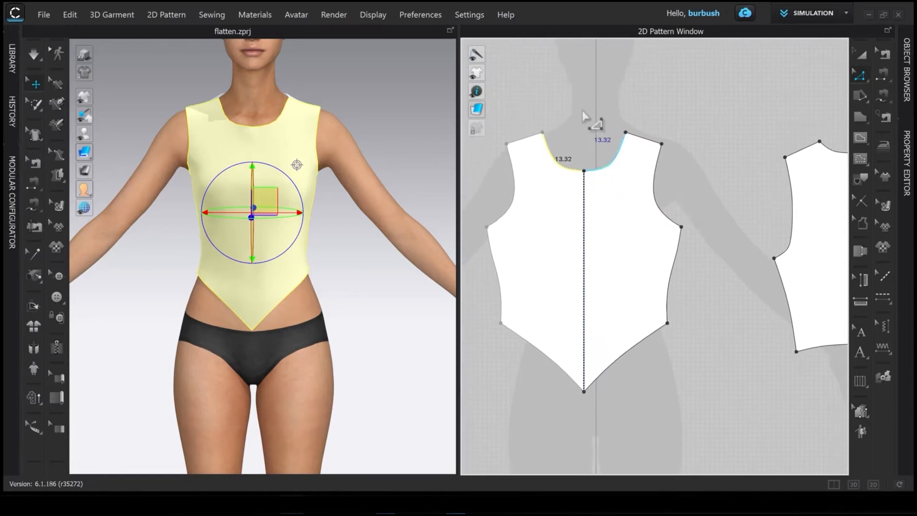
{"action": "left_click", "coordinate": [582, 115]}
{"action": "left_click", "coordinate": [561, 167]}
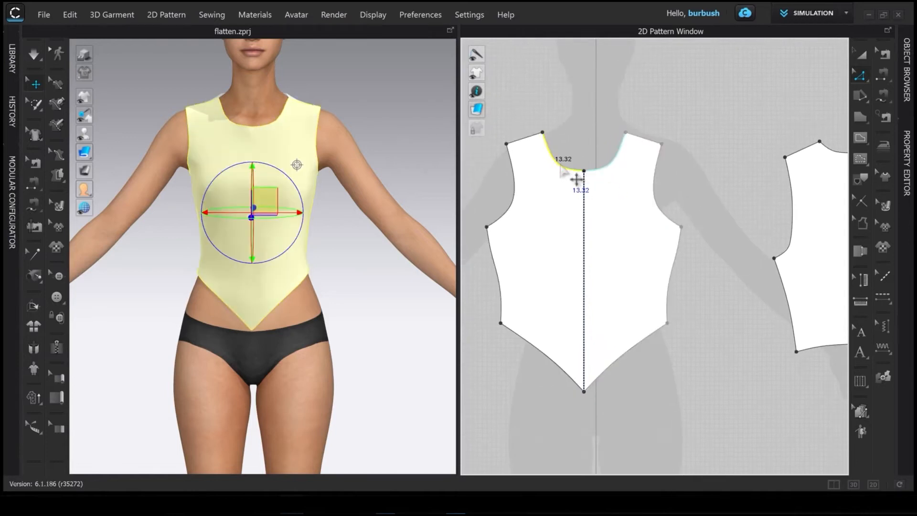
{"action": "right_click", "coordinate": [560, 168]}
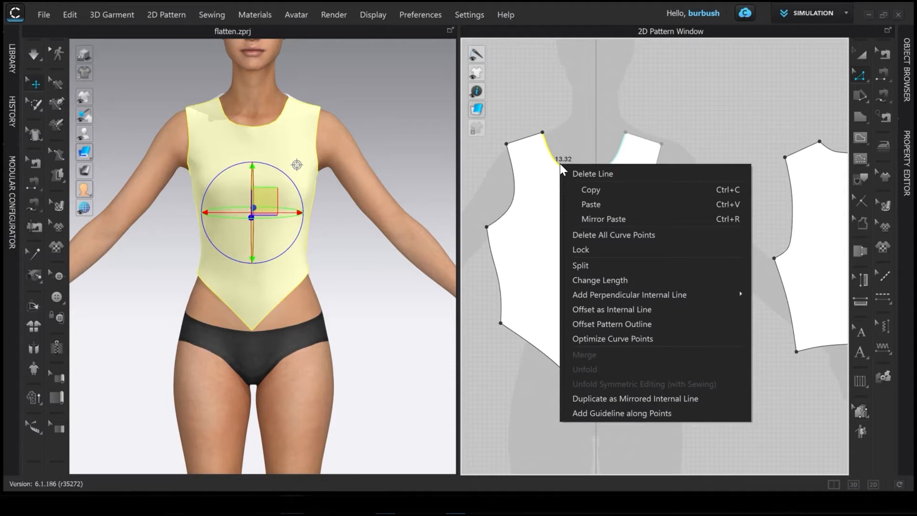
{"action": "left_click", "coordinate": [608, 233]}
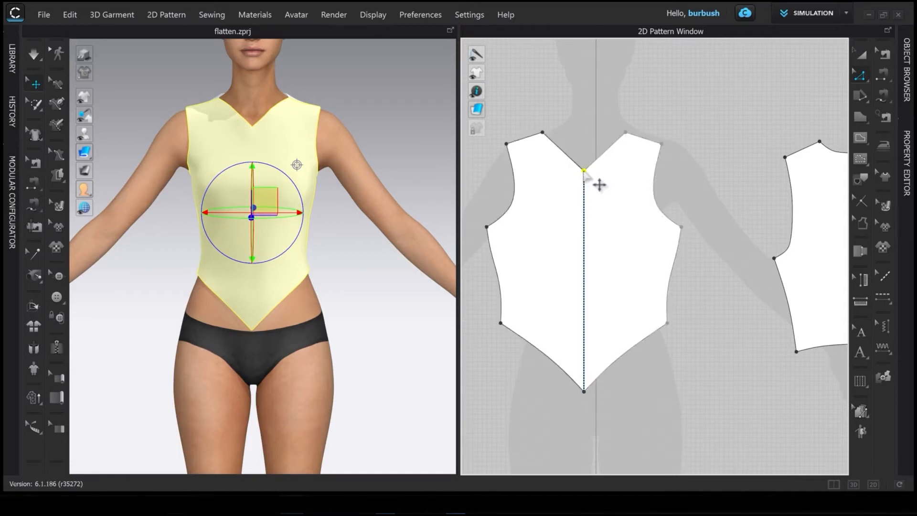
Step: Move the front bodice's centre neckline point straight down by 10 cm to deepen the V-neck
{"action": "left_click_drag", "start_coordinate": [583, 171], "coordinate": [583, 220]}
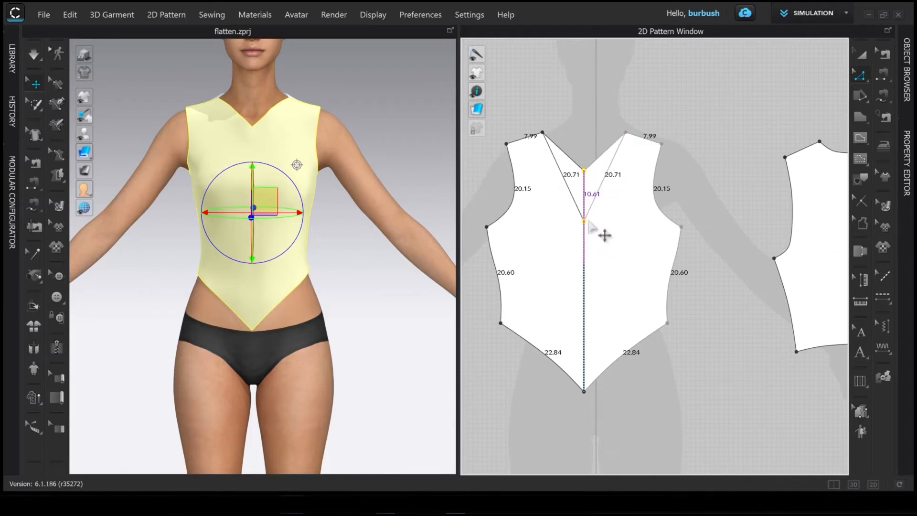
{"action": "right_click", "coordinate": [588, 221]}
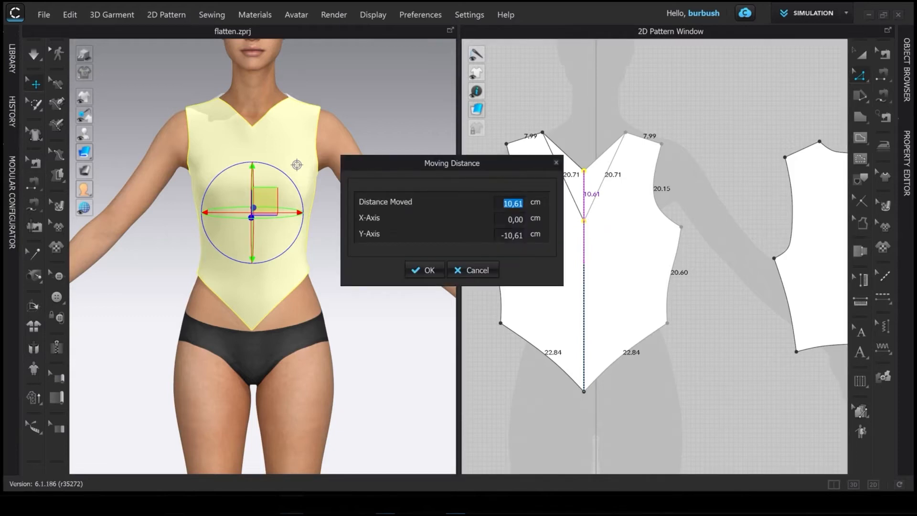
{"action": "type", "text": "10"}
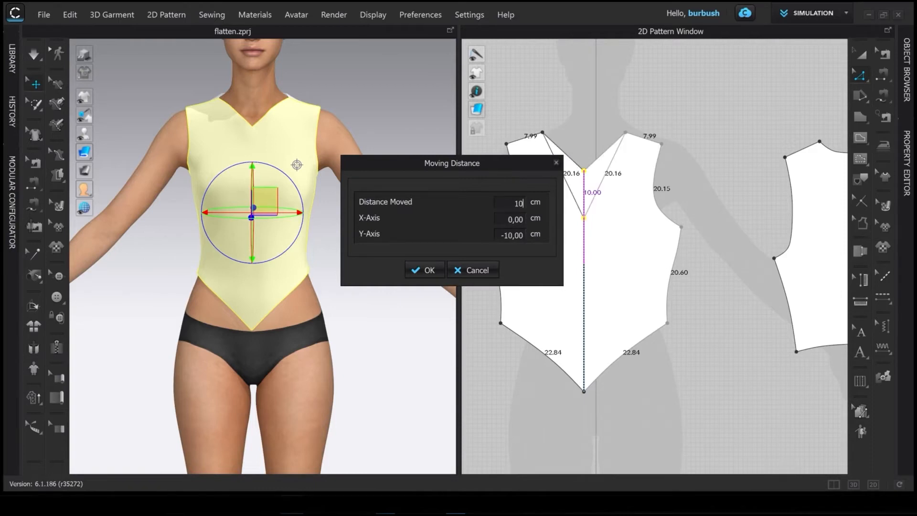
{"action": "key", "text": "Return"}
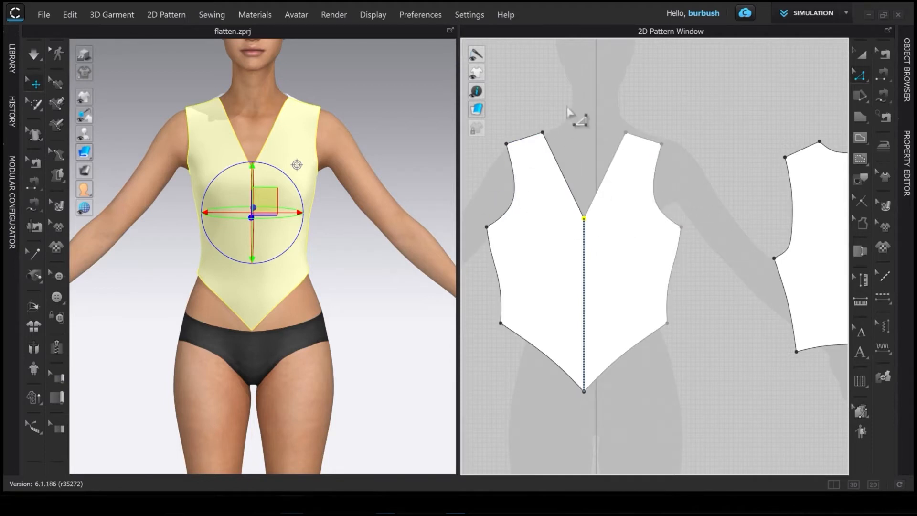
Step: Try reshaping the straight V-neckline by adding several curve points with Edit Curve Point, and undo those changes
{"action": "scroll", "coordinate": [592, 184], "scroll_direction": "up", "scroll_amount": 3}
{"action": "scroll", "coordinate": [588, 184], "scroll_direction": "down", "scroll_amount": 1}
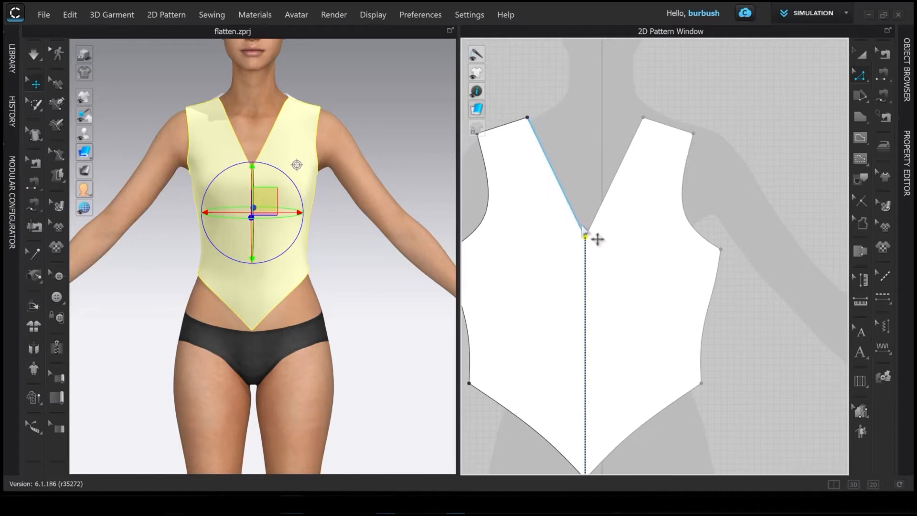
{"action": "left_click", "coordinate": [860, 73]}
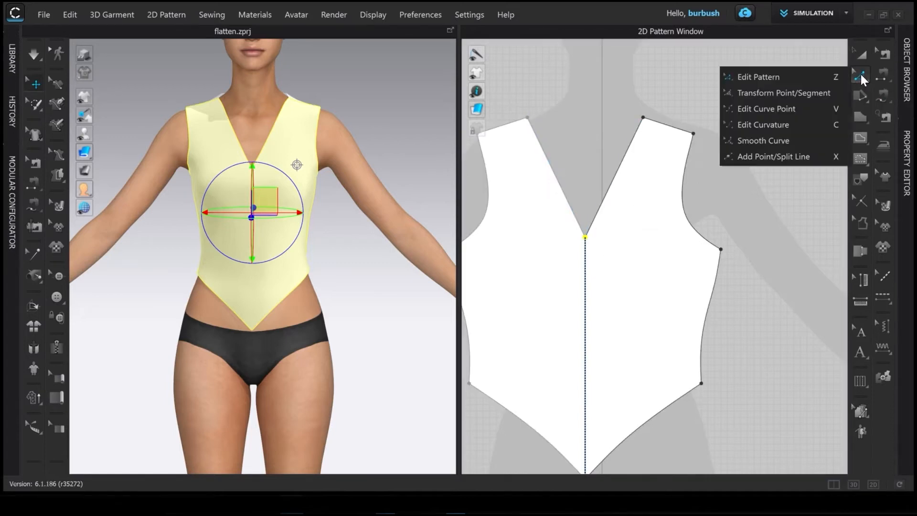
{"action": "left_click", "coordinate": [769, 110]}
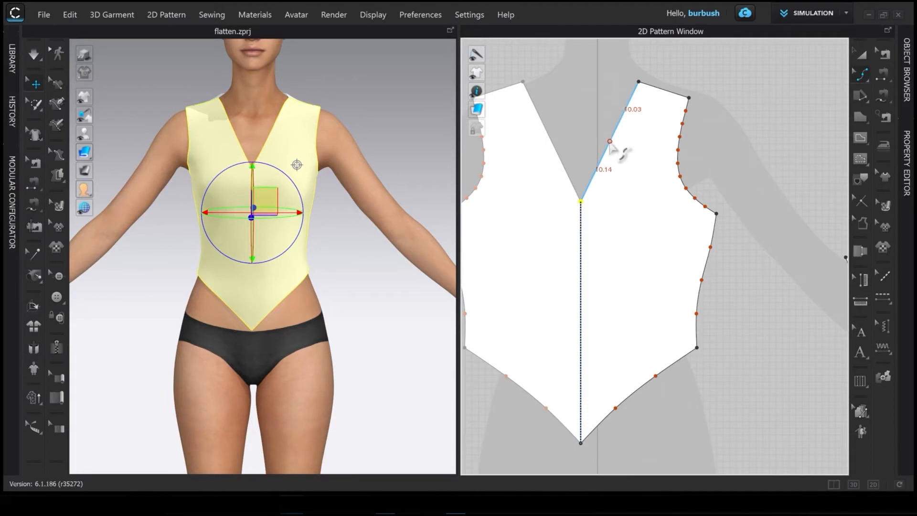
{"action": "left_click_drag", "start_coordinate": [609, 141], "coordinate": [598, 163]}
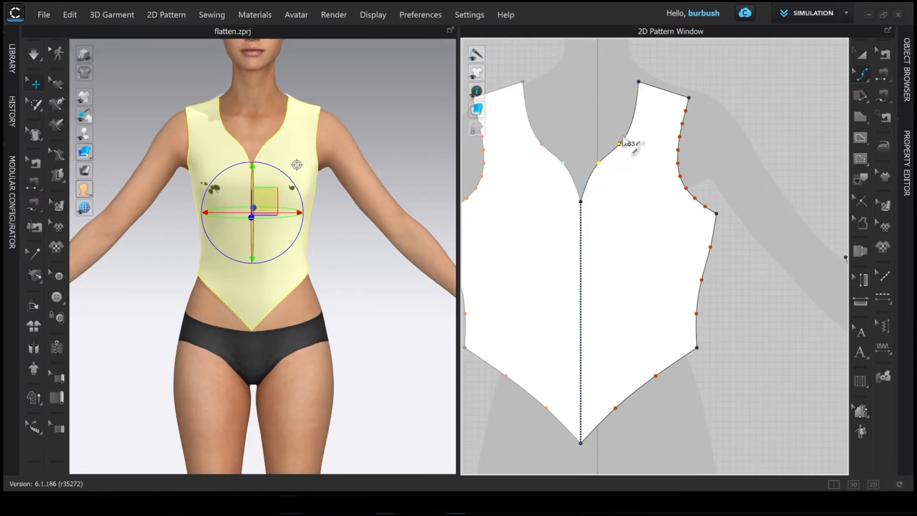
{"action": "left_click_drag", "start_coordinate": [633, 115], "coordinate": [623, 113]}
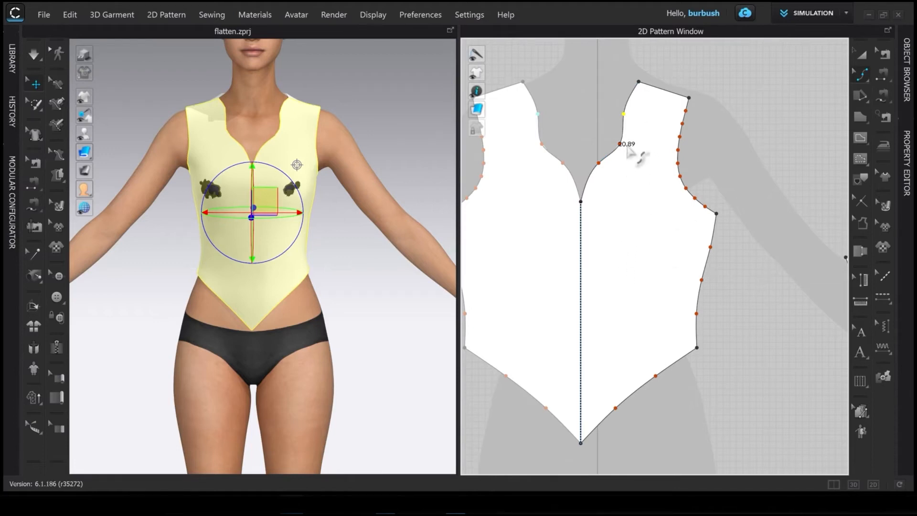
{"action": "key", "text": "ctrl+z"}
{"action": "key", "text": "ctrl+z"}
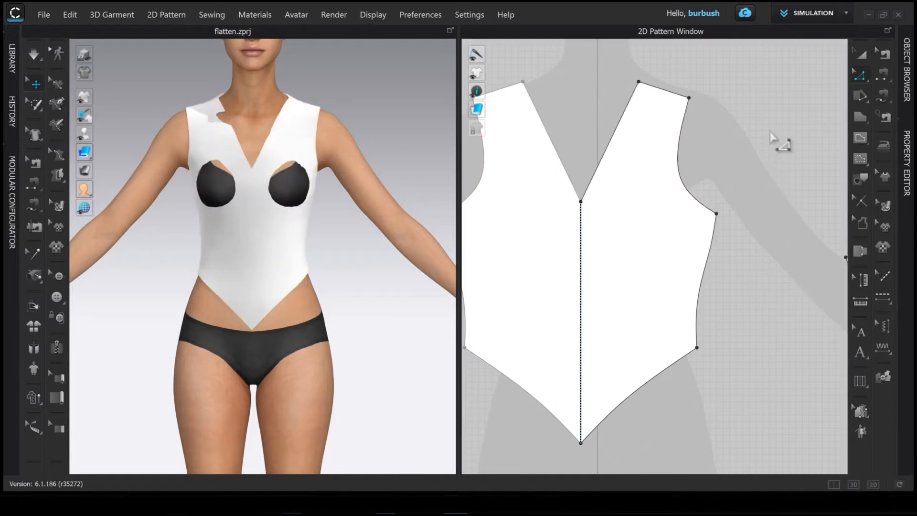
Step: Bend the straight front neckline segment outward into a rounded scoop with Edit Curvature
{"action": "left_click", "coordinate": [861, 73]}
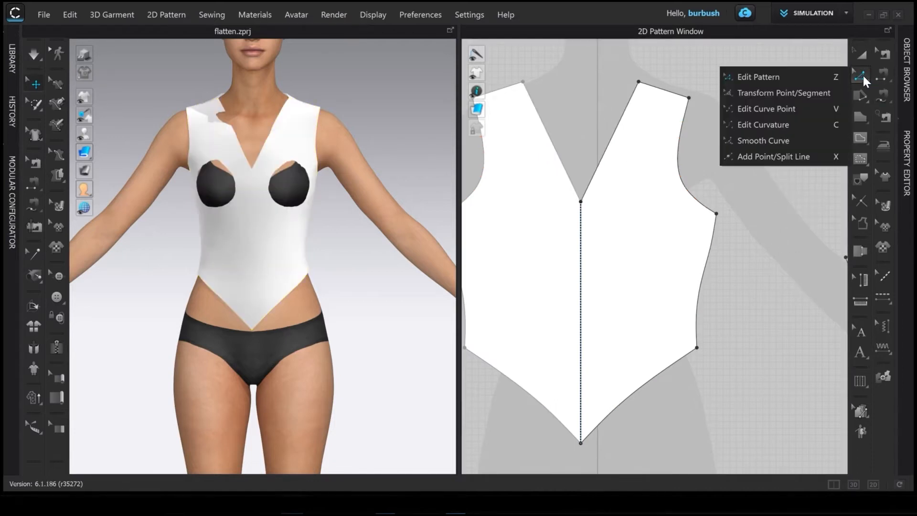
{"action": "left_click", "coordinate": [778, 127]}
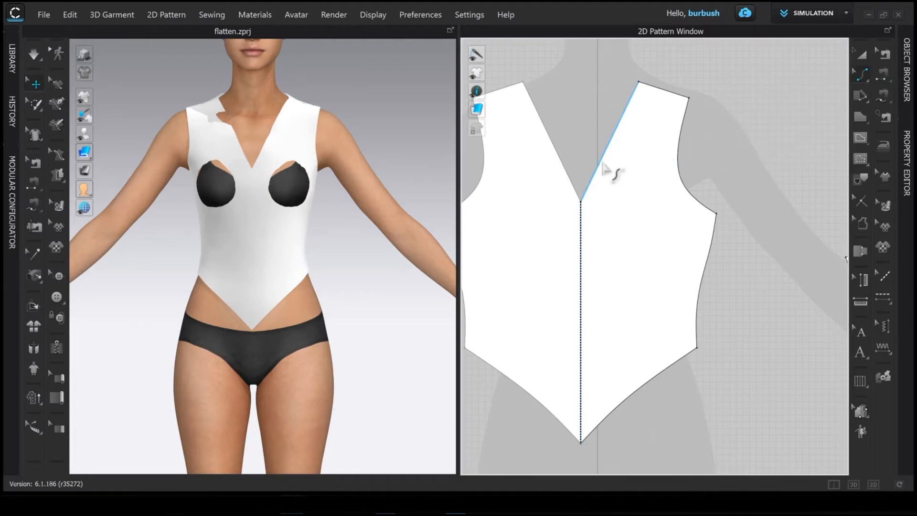
{"action": "left_click_drag", "start_coordinate": [600, 163], "coordinate": [619, 178]}
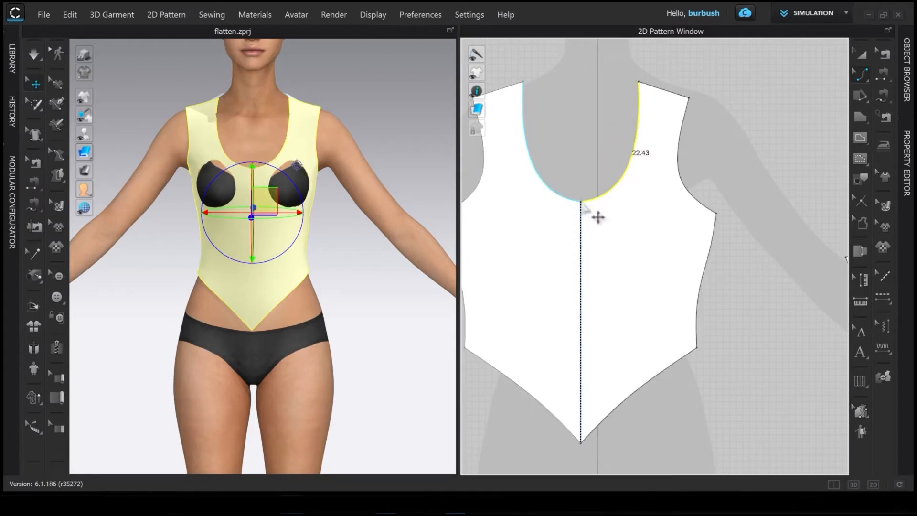
Step: Adjust the neckline's curve handles at the shoulder and centre-front points with Edit Pattern, keeping the centre-front handle nearly horizontal
{"action": "left_click_drag", "start_coordinate": [860, 73], "coordinate": [761, 76]}
{"action": "left_click_drag", "start_coordinate": [859, 77], "coordinate": [798, 77]}
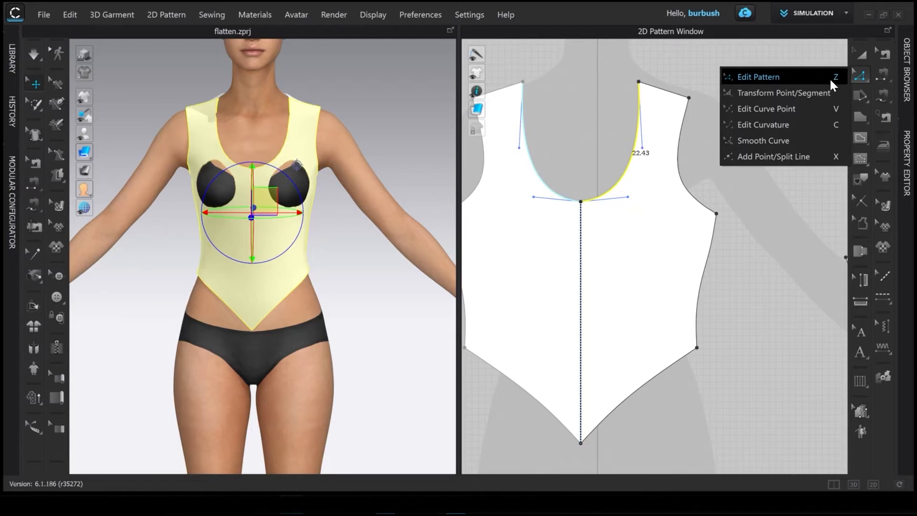
{"action": "left_click", "coordinate": [811, 79]}
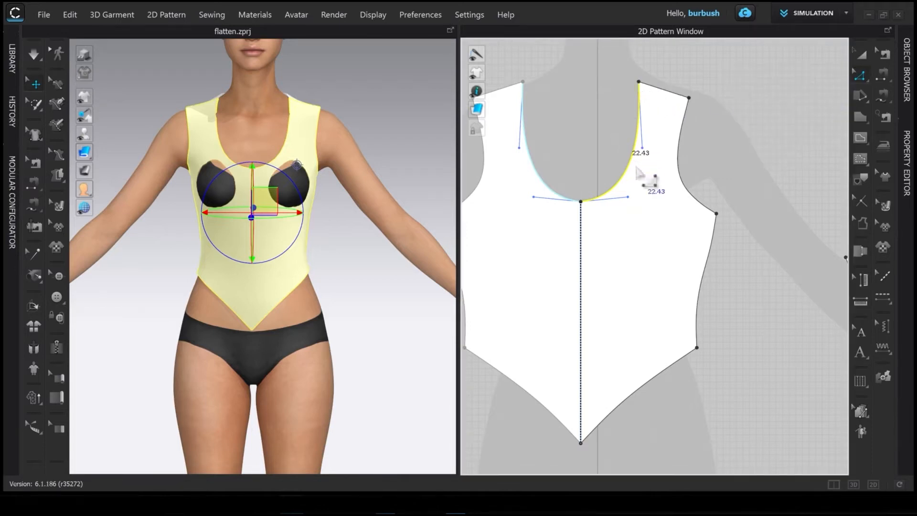
{"action": "left_click", "coordinate": [639, 83]}
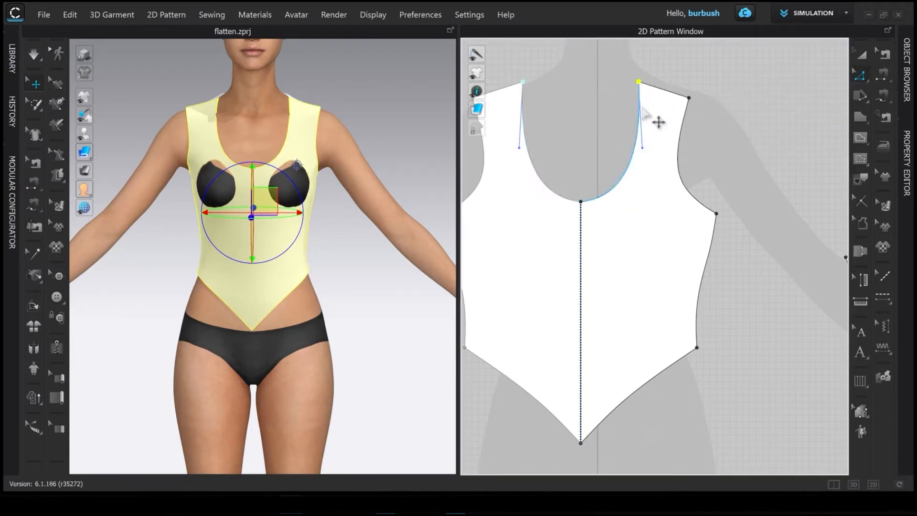
{"action": "left_click_drag", "start_coordinate": [659, 160], "coordinate": [642, 216]}
{"action": "left_click", "coordinate": [581, 201]}
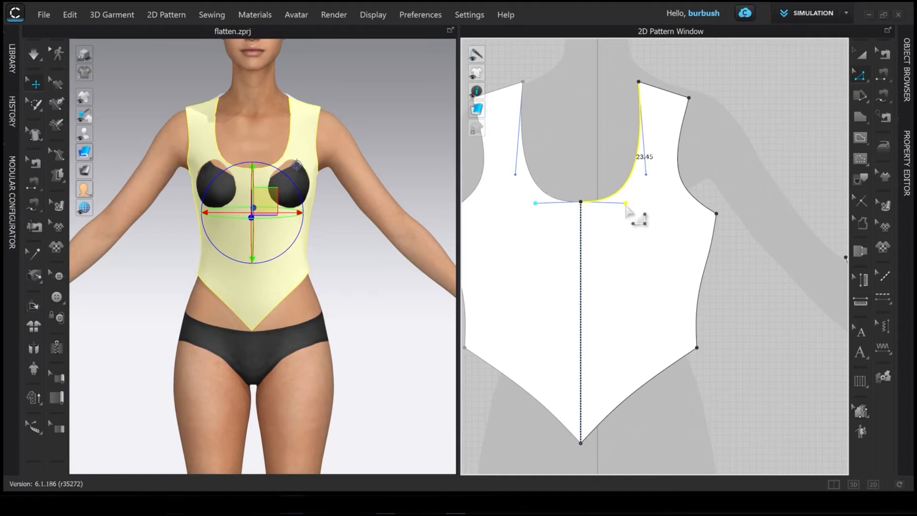
{"action": "left_click_drag", "start_coordinate": [626, 205], "coordinate": [625, 201]}
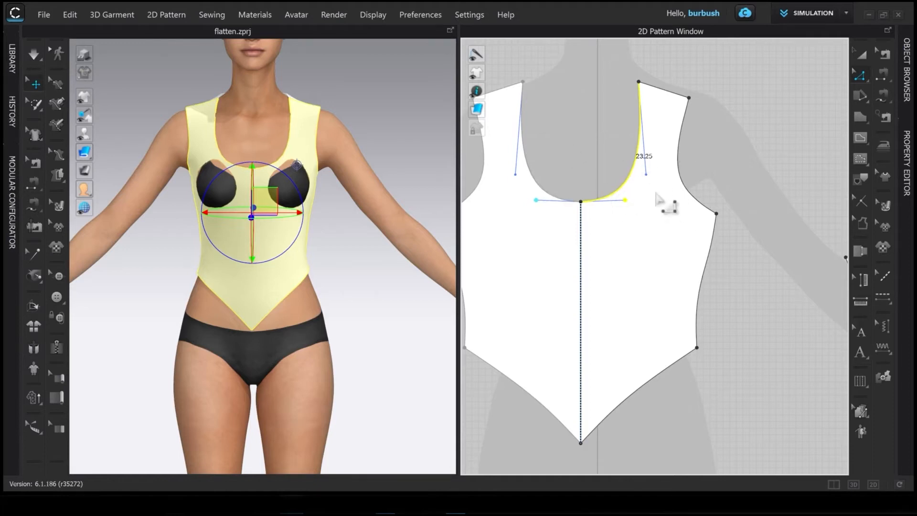
Step: Delete all curve points from the scooped front neckline to make it straight again
{"action": "left_click", "coordinate": [638, 104]}
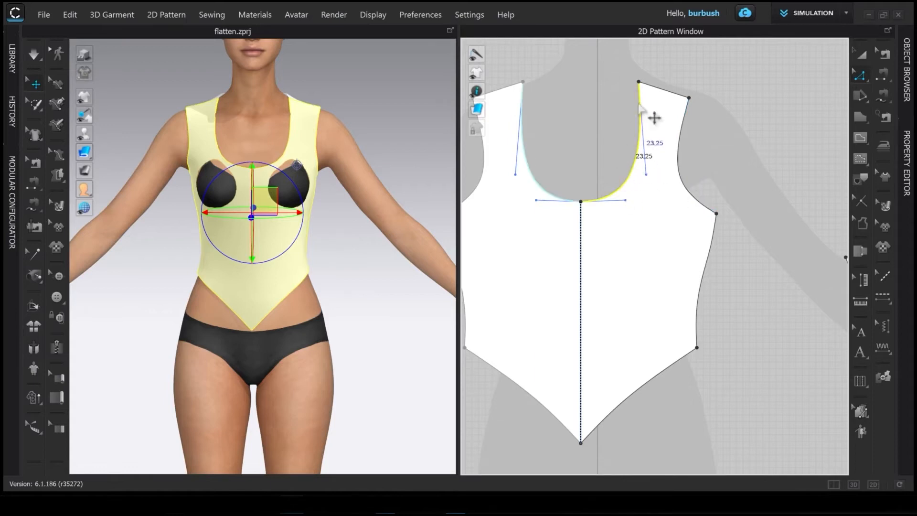
{"action": "right_click", "coordinate": [626, 180]}
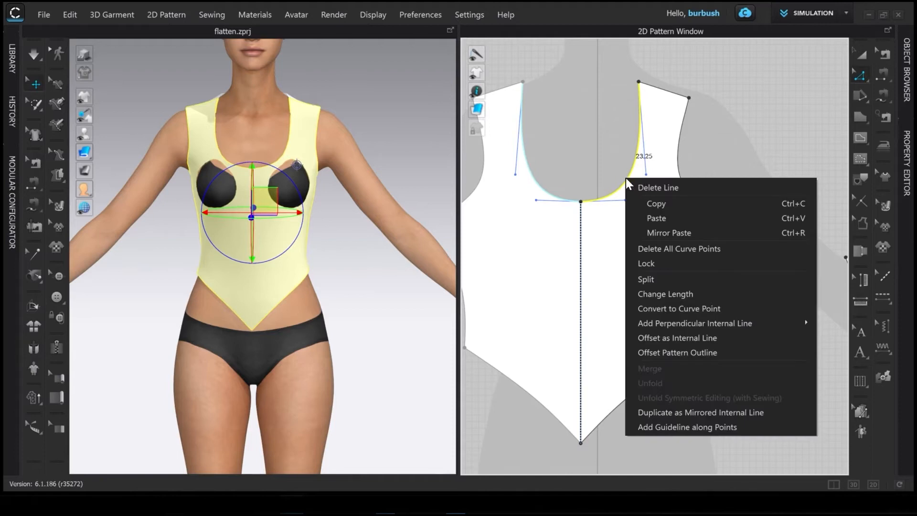
{"action": "left_click", "coordinate": [673, 254]}
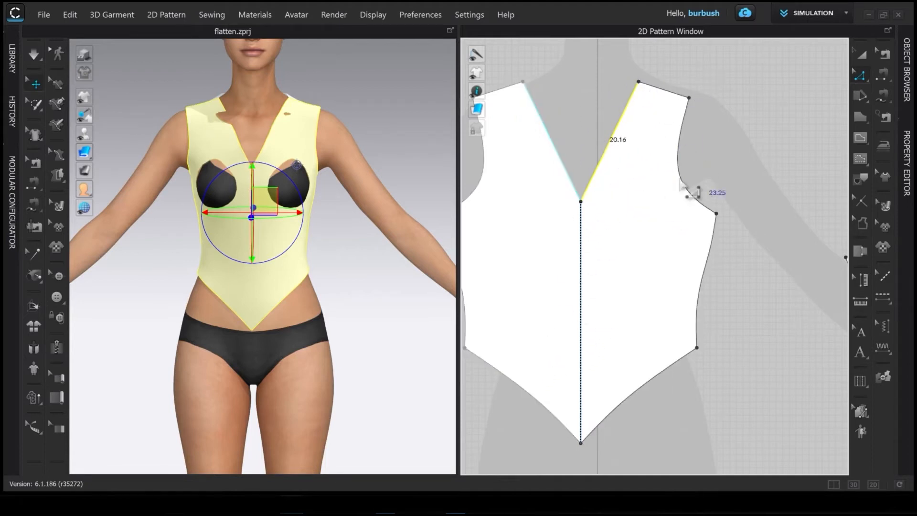
Step: Add a curve point near the middle of the front neckline with Edit Curve Point and pull it outward into a gentle curve
{"action": "left_click", "coordinate": [861, 67]}
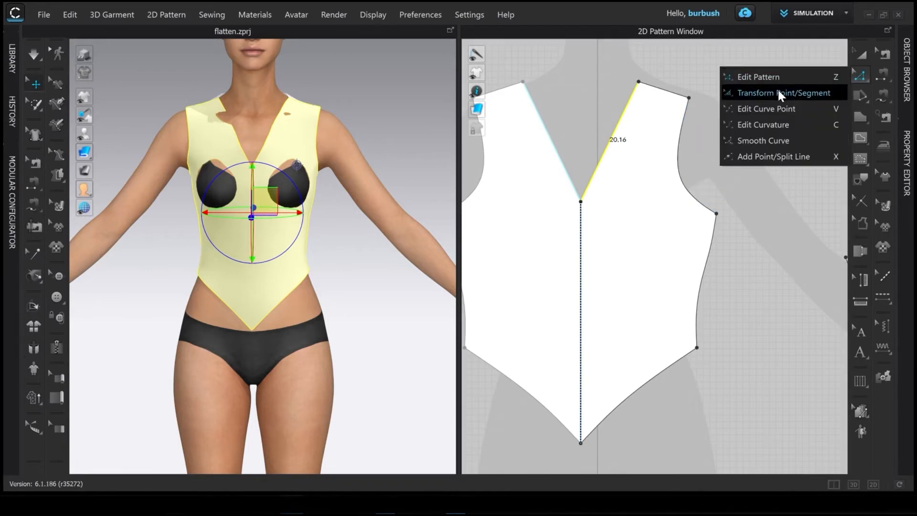
{"action": "left_click", "coordinate": [746, 105]}
{"action": "scroll", "coordinate": [668, 142], "scroll_direction": "up", "scroll_amount": 3}
{"action": "left_click_drag", "start_coordinate": [608, 129], "coordinate": [611, 133]}
{"action": "left_click_drag", "start_coordinate": [616, 139], "coordinate": [620, 148]}
{"action": "scroll", "coordinate": [651, 159], "scroll_direction": "down", "scroll_amount": 4}
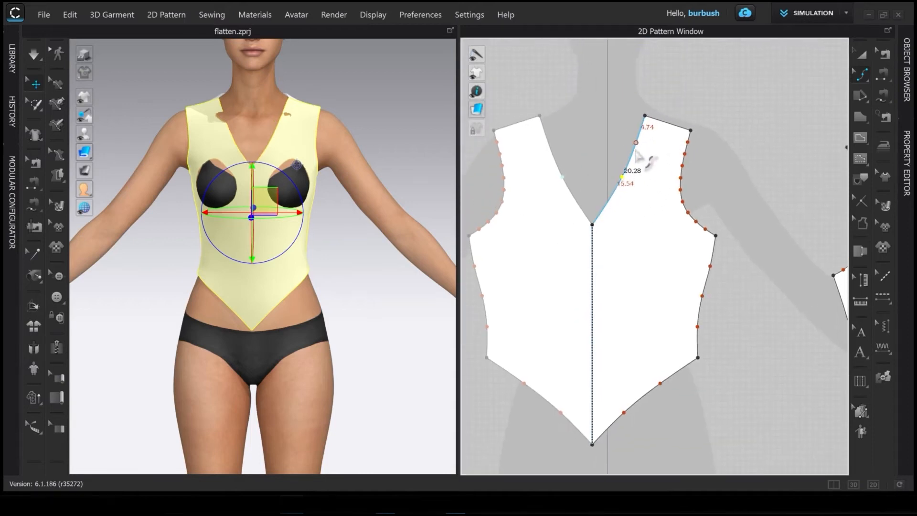
Step: Delete the five upper curve points along the front bodice's armhole
{"action": "scroll", "coordinate": [665, 199], "scroll_direction": "up", "scroll_amount": 3}
{"action": "right_click_drag", "start_coordinate": [655, 139], "coordinate": [741, 231]}
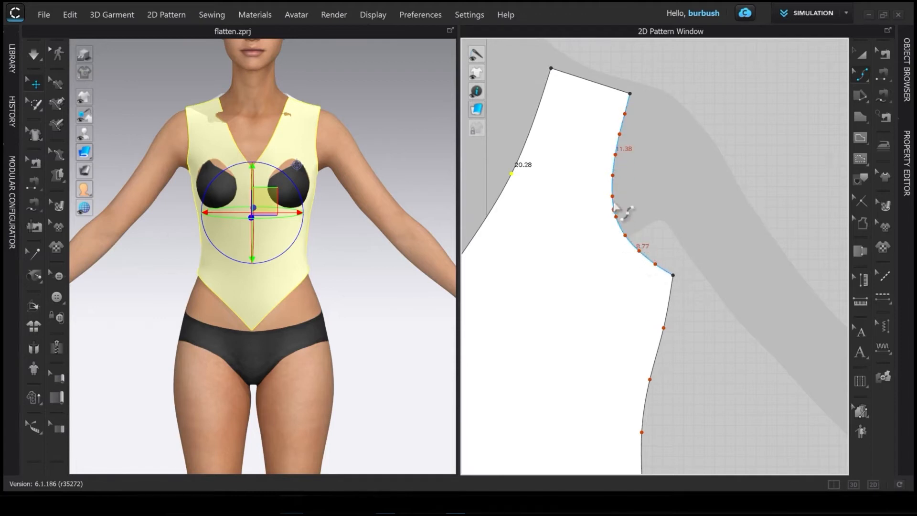
{"action": "right_click_drag", "start_coordinate": [654, 187], "coordinate": [647, 166]}
{"action": "left_click_drag", "start_coordinate": [636, 82], "coordinate": [593, 186]}
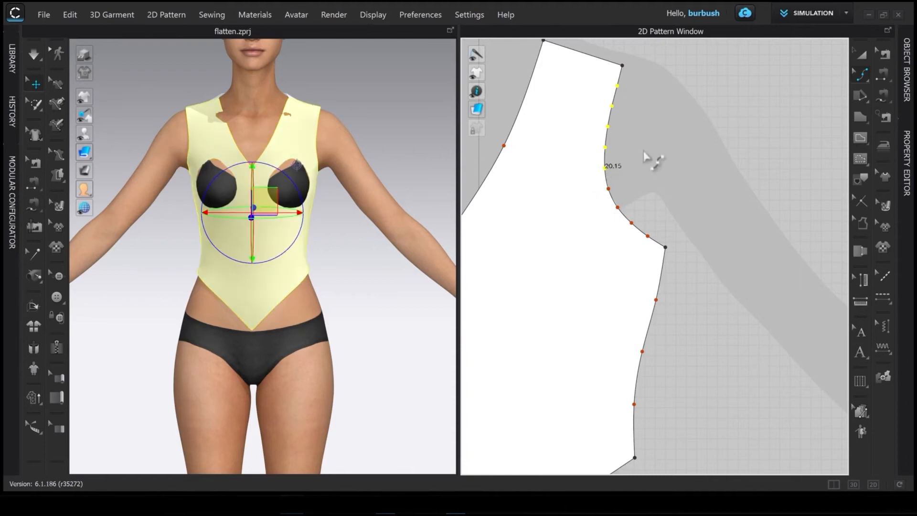
{"action": "key", "text": "Delete"}
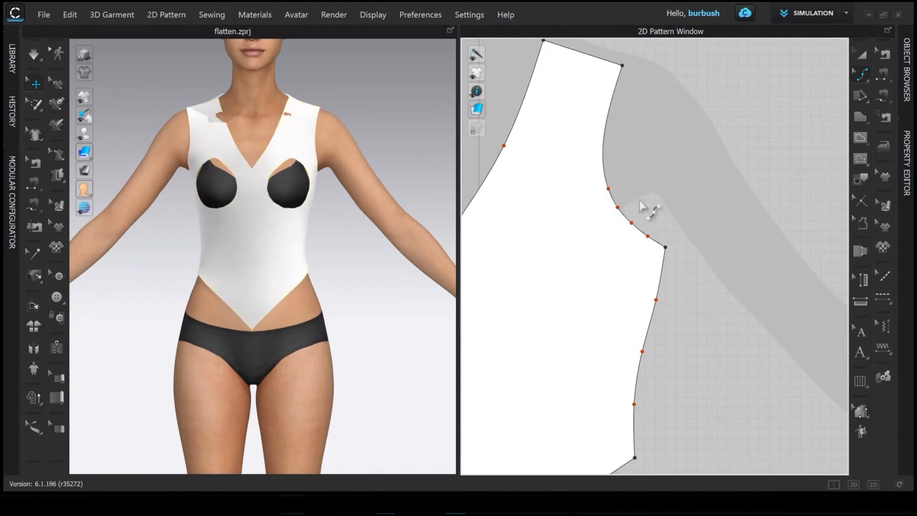
Step: Delete the three lowest front armhole curve points and move the remaining one close to the underarm to round the curve
{"action": "left_click_drag", "start_coordinate": [616, 185], "coordinate": [655, 248]}
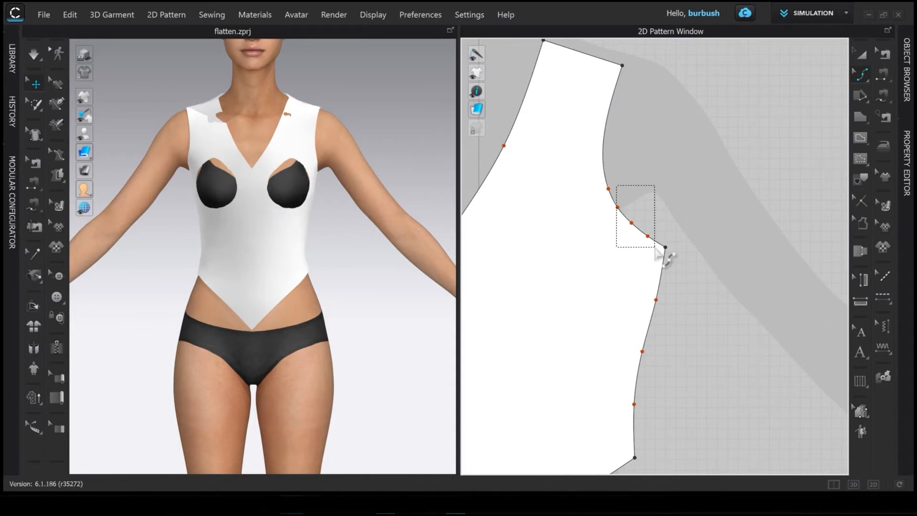
{"action": "left_click_drag", "start_coordinate": [655, 248], "coordinate": [656, 248]}
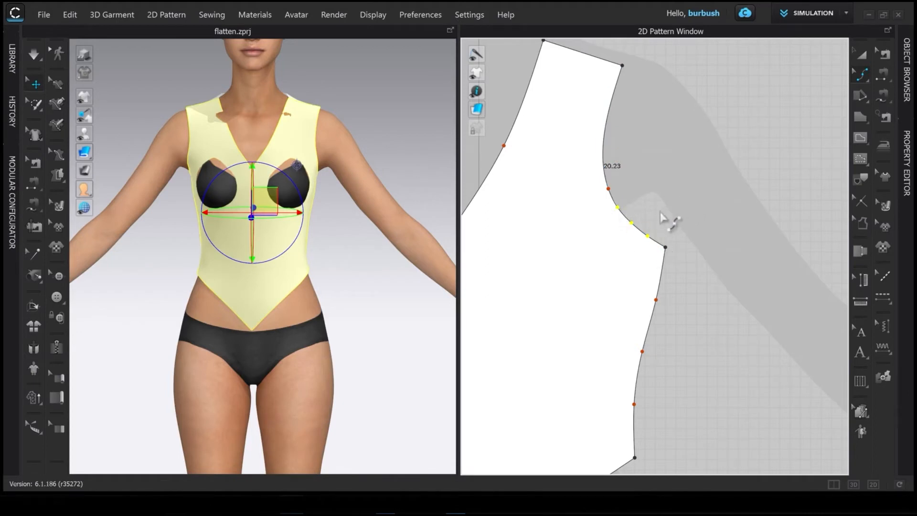
{"action": "key", "text": "Delete"}
{"action": "left_click_drag", "start_coordinate": [610, 191], "coordinate": [635, 239]}
{"action": "scroll", "coordinate": [668, 180], "scroll_direction": "down", "scroll_amount": 5}
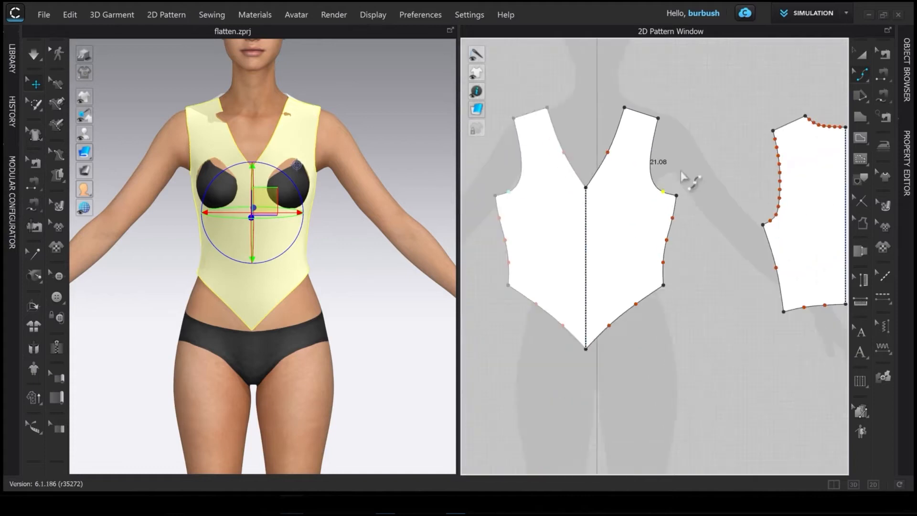
Step: Reduce the front side seam to a single curve point near its middle and adjust that point for a smooth line
{"action": "right_click_drag", "start_coordinate": [349, 178], "coordinate": [330, 186]}
{"action": "scroll", "coordinate": [737, 219], "scroll_direction": "up", "scroll_amount": 4}
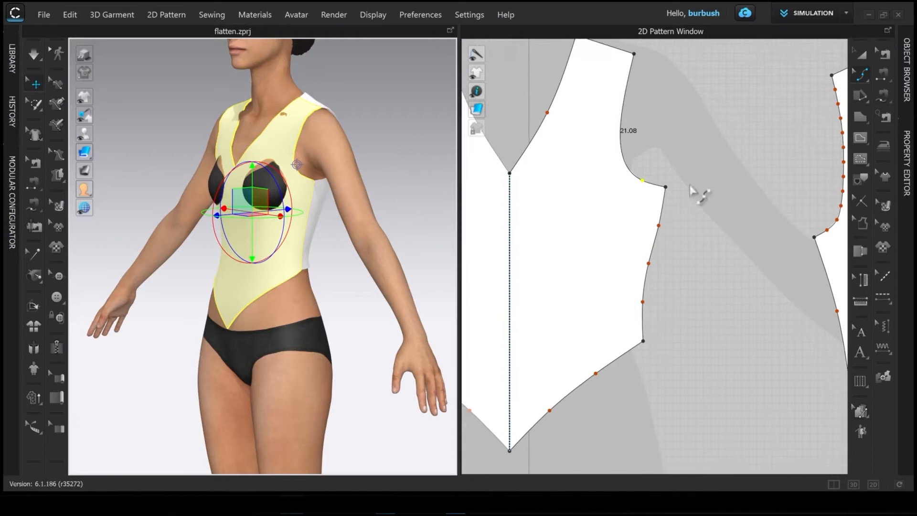
{"action": "left_click_drag", "start_coordinate": [660, 225], "coordinate": [626, 266]}
{"action": "left_click", "coordinate": [691, 246]}
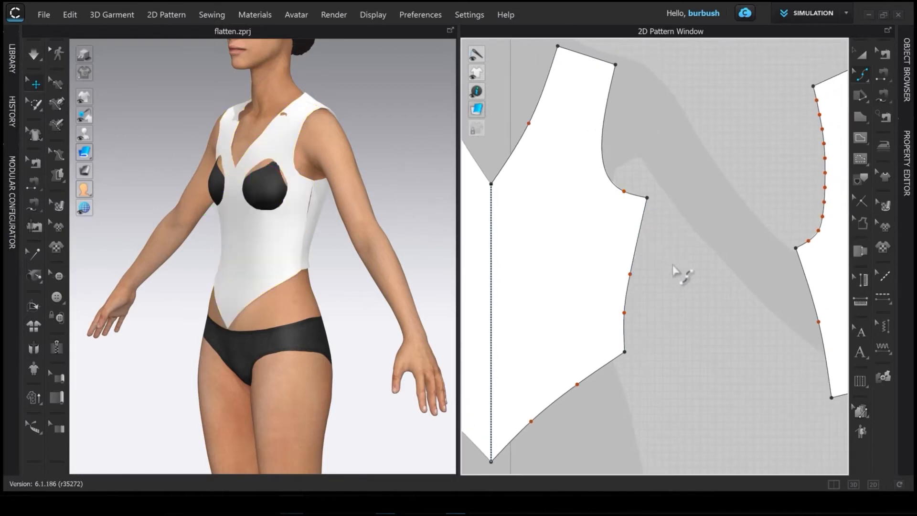
{"action": "left_click", "coordinate": [624, 314]}
{"action": "left_click", "coordinate": [661, 303]}
{"action": "scroll", "coordinate": [661, 304], "scroll_direction": "up", "scroll_amount": 2}
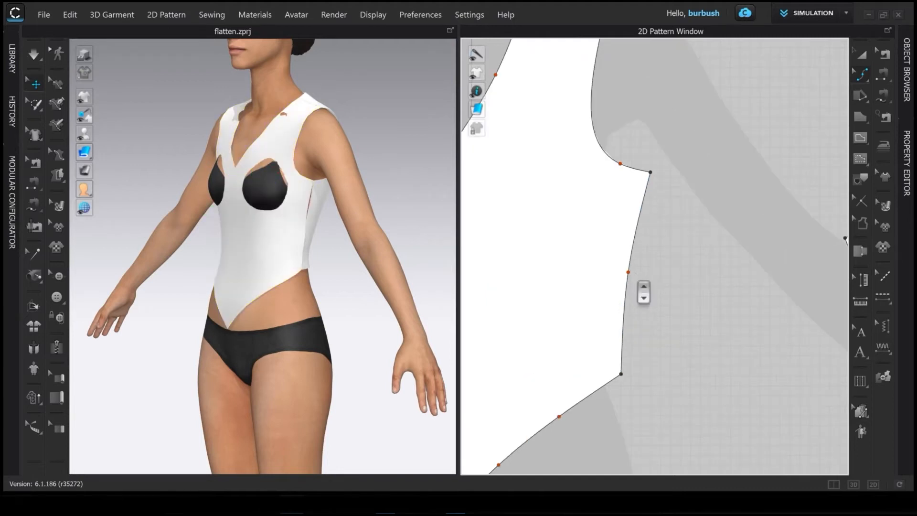
{"action": "left_click", "coordinate": [628, 274]}
{"action": "scroll", "coordinate": [639, 281], "scroll_direction": "down", "scroll_amount": 3}
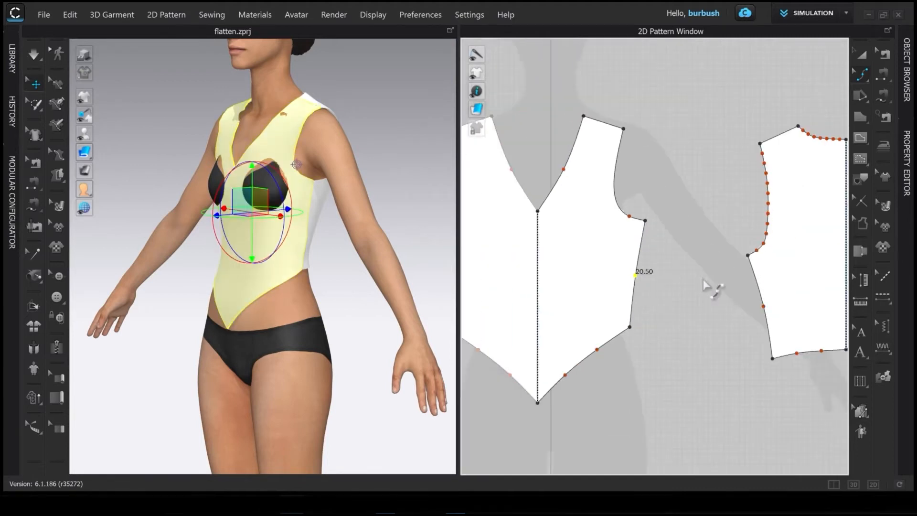
Step: Move the back side seam's curve point slightly outward to straighten the seam
{"action": "scroll", "coordinate": [661, 267], "scroll_direction": "up", "scroll_amount": 3}
{"action": "left_click", "coordinate": [638, 272]}
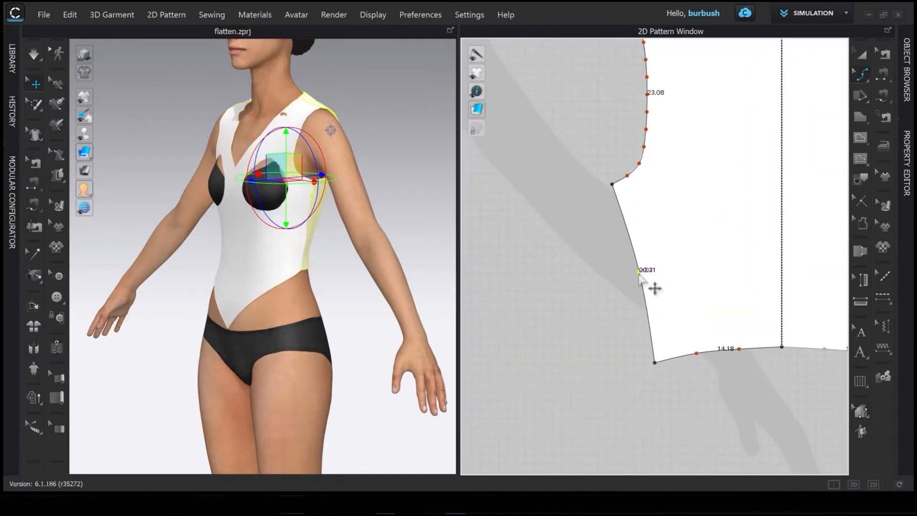
{"action": "left_click_drag", "start_coordinate": [638, 272], "coordinate": [632, 269]}
{"action": "middle_click_drag", "start_coordinate": [684, 234], "coordinate": [659, 307]}
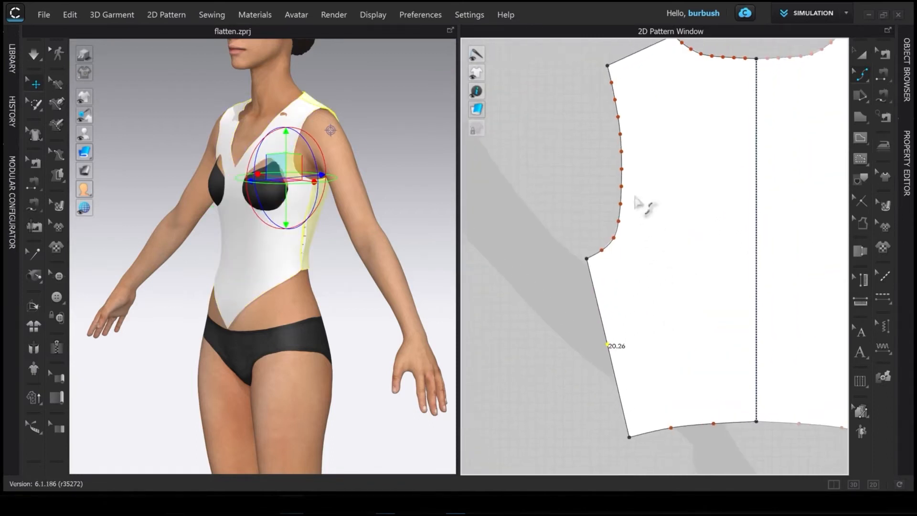
Step: Thin the back armhole to two curve points and reposition them, one at mid-armhole and one near the underarm
{"action": "middle_click_drag", "start_coordinate": [648, 174], "coordinate": [637, 246]}
{"action": "left_click_drag", "start_coordinate": [592, 143], "coordinate": [616, 340]}
{"action": "left_click", "coordinate": [635, 298]}
{"action": "key", "text": "Delete"}
{"action": "left_click_drag", "start_coordinate": [619, 219], "coordinate": [613, 222]}
{"action": "left_click_drag", "start_coordinate": [608, 292], "coordinate": [601, 318]}
{"action": "scroll", "coordinate": [621, 319], "scroll_direction": "down", "scroll_amount": 5}
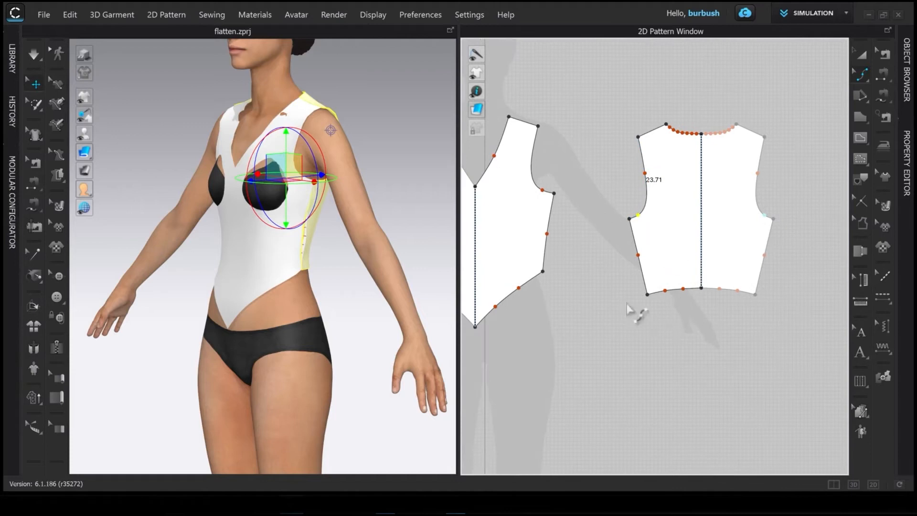
Step: Delete most back neckline curve points, keeping two, and adjust them so the neckline runs nearly horizontal into the centre back
{"action": "middle_click_drag", "start_coordinate": [557, 303], "coordinate": [602, 274]}
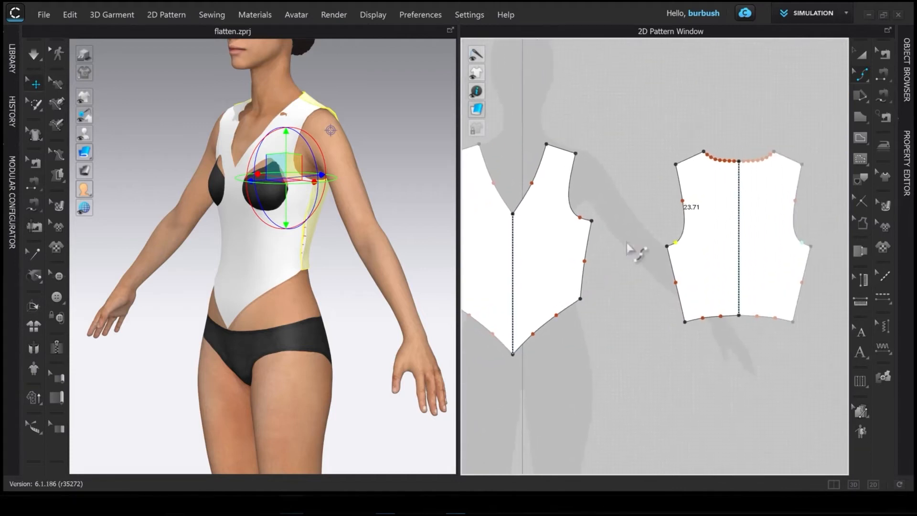
{"action": "scroll", "coordinate": [768, 148], "scroll_direction": "up", "scroll_amount": 5}
{"action": "left_click_drag", "start_coordinate": [640, 151], "coordinate": [726, 225]}
{"action": "scroll", "coordinate": [726, 225], "scroll_direction": "up", "scroll_amount": 3}
{"action": "left_click_drag", "start_coordinate": [643, 161], "coordinate": [720, 231]}
{"action": "key", "text": "Delete"}
{"action": "left_click_drag", "start_coordinate": [600, 157], "coordinate": [609, 186]}
{"action": "key", "text": "Delete"}
{"action": "scroll", "coordinate": [686, 195], "scroll_direction": "up", "scroll_amount": 3}
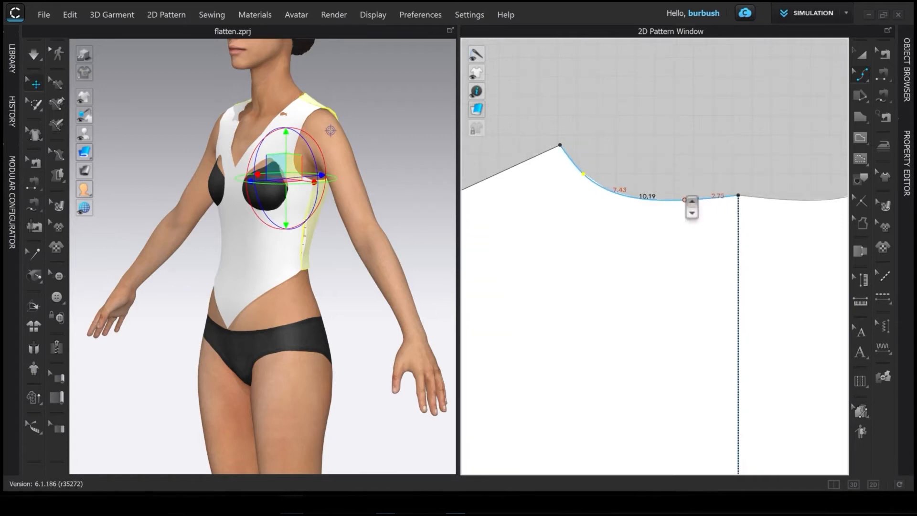
{"action": "left_click_drag", "start_coordinate": [663, 215], "coordinate": [661, 210]}
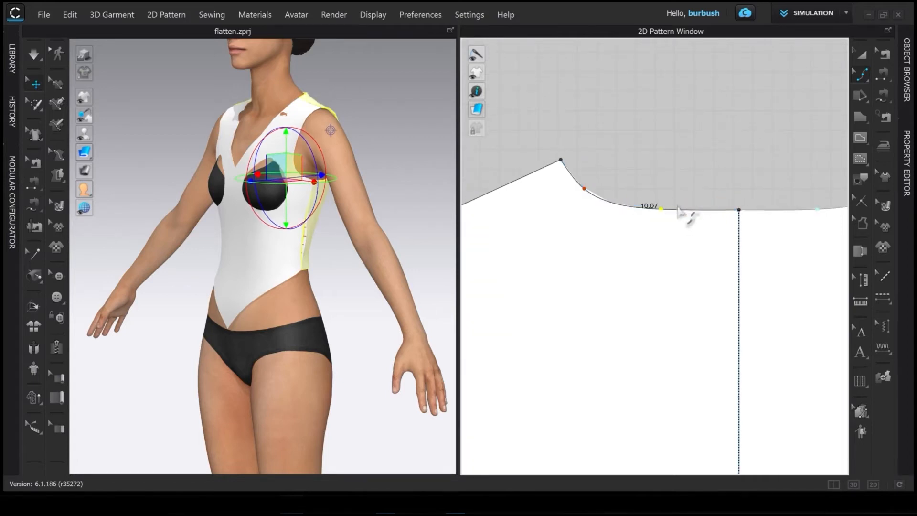
Step: Add a curve point near the middle of the front armhole and adjust it slightly to refine the curve
{"action": "scroll", "coordinate": [723, 174], "scroll_direction": "down", "scroll_amount": 4}
{"action": "middle_click_drag", "start_coordinate": [722, 175], "coordinate": [700, 115]}
{"action": "scroll", "coordinate": [710, 130], "scroll_direction": "down", "scroll_amount": 5}
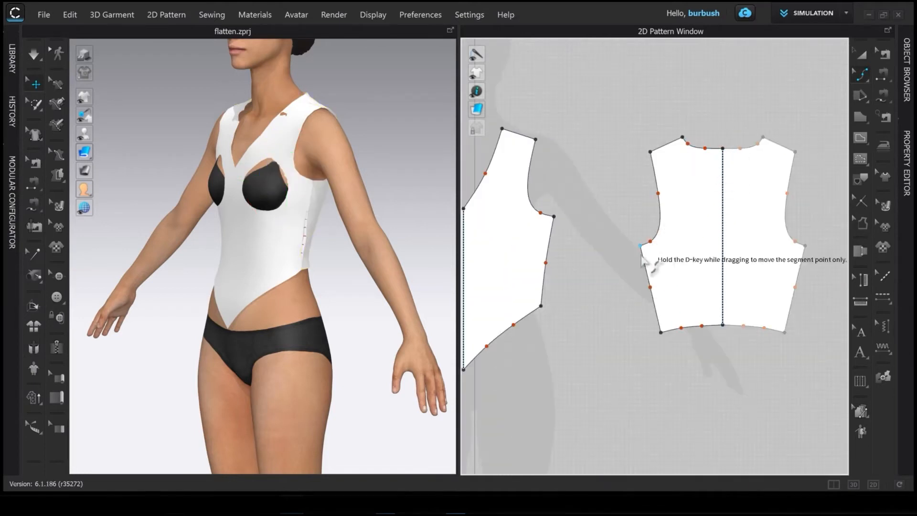
{"action": "middle_click_drag", "start_coordinate": [580, 230], "coordinate": [675, 184]}
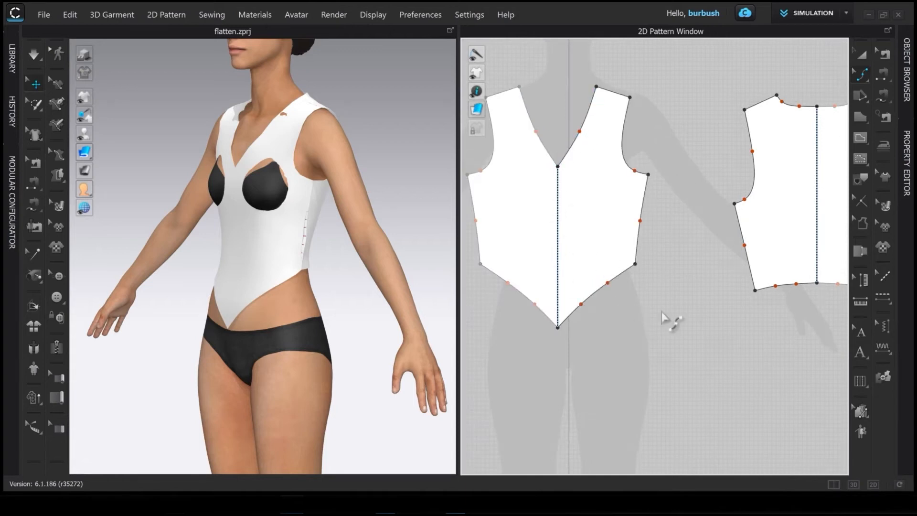
{"action": "scroll", "coordinate": [592, 312], "scroll_direction": "up", "scroll_amount": 2}
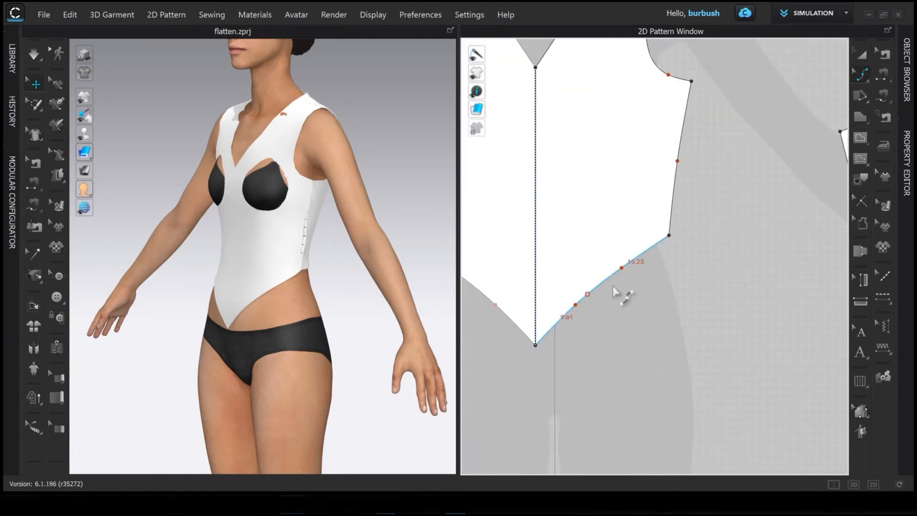
{"action": "middle_click_drag", "start_coordinate": [660, 125], "coordinate": [600, 280]}
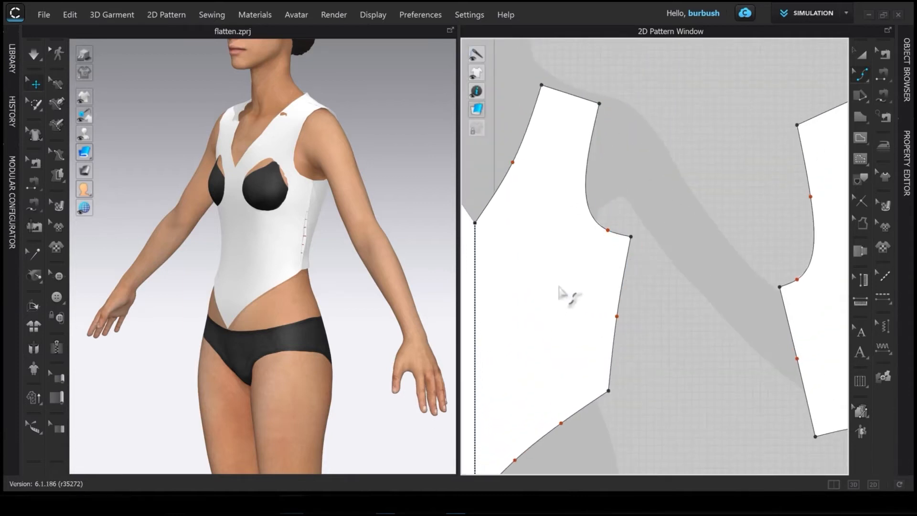
{"action": "scroll", "coordinate": [618, 182], "scroll_direction": "up", "scroll_amount": 3}
{"action": "left_click", "coordinate": [568, 183]}
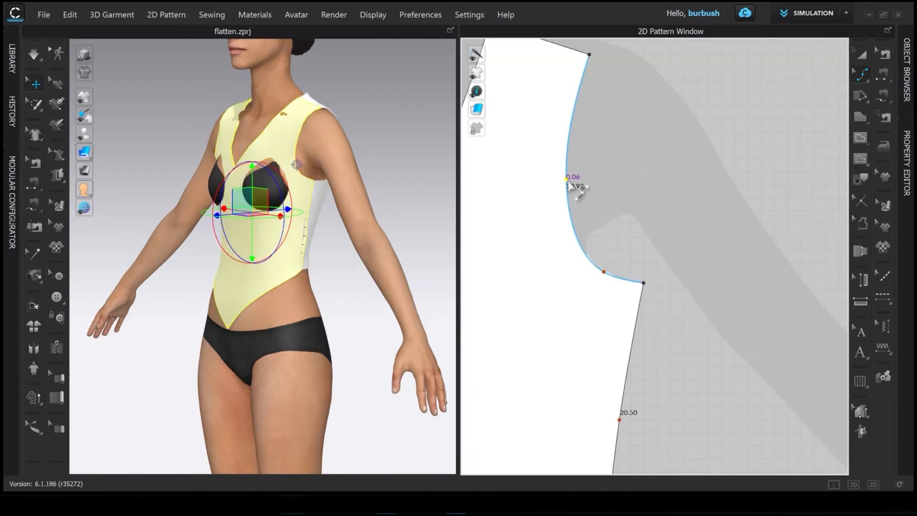
{"action": "left_click_drag", "start_coordinate": [568, 178], "coordinate": [569, 179]}
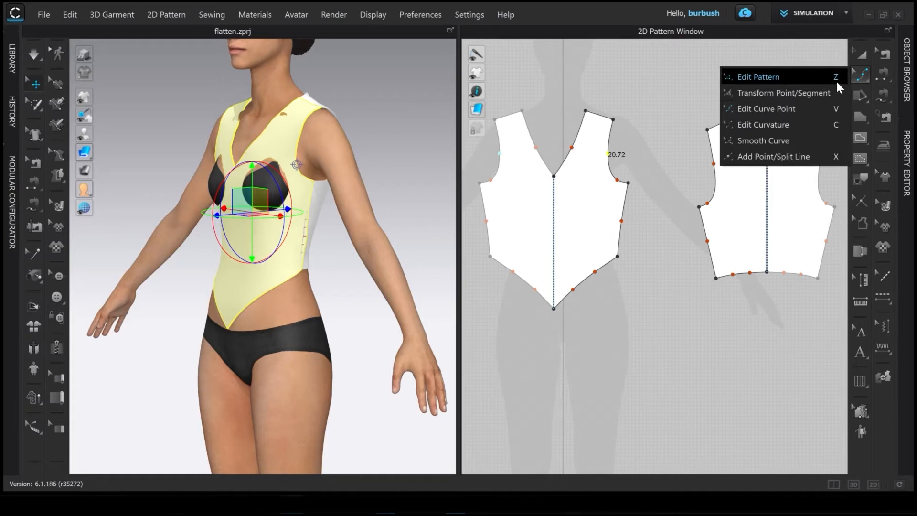
Step: Compare the front and back shoulder and side seam lengths with Edit Pattern
{"action": "left_click", "coordinate": [835, 79]}
{"action": "right_click_drag", "start_coordinate": [687, 100], "coordinate": [639, 99]}
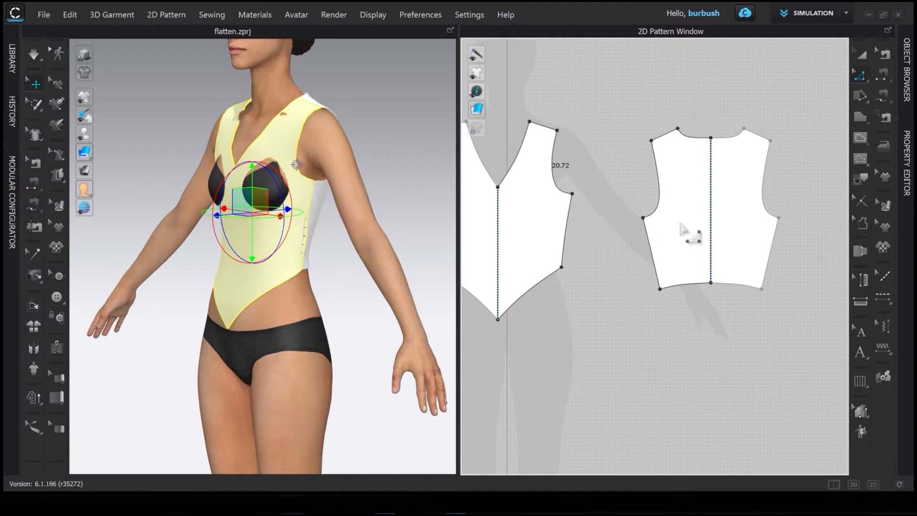
{"action": "middle_click_drag", "start_coordinate": [586, 116], "coordinate": [607, 116]}
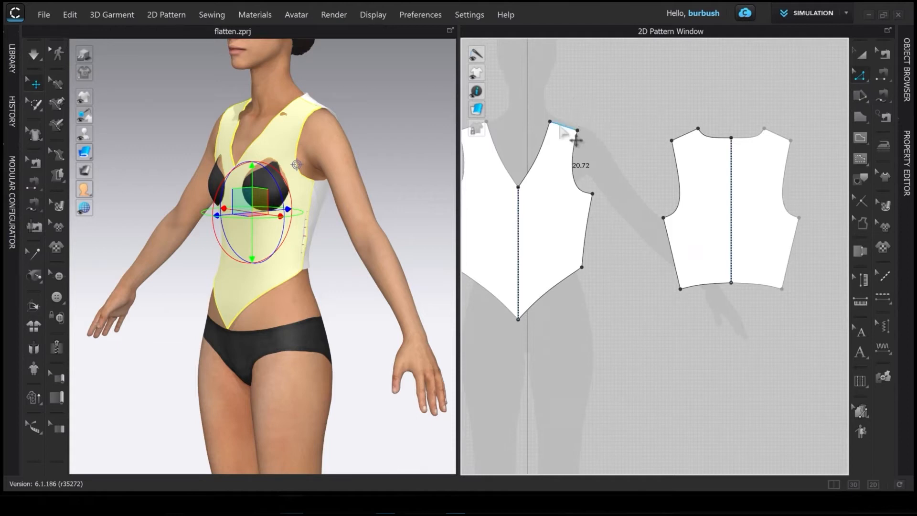
{"action": "left_click", "coordinate": [562, 117]}
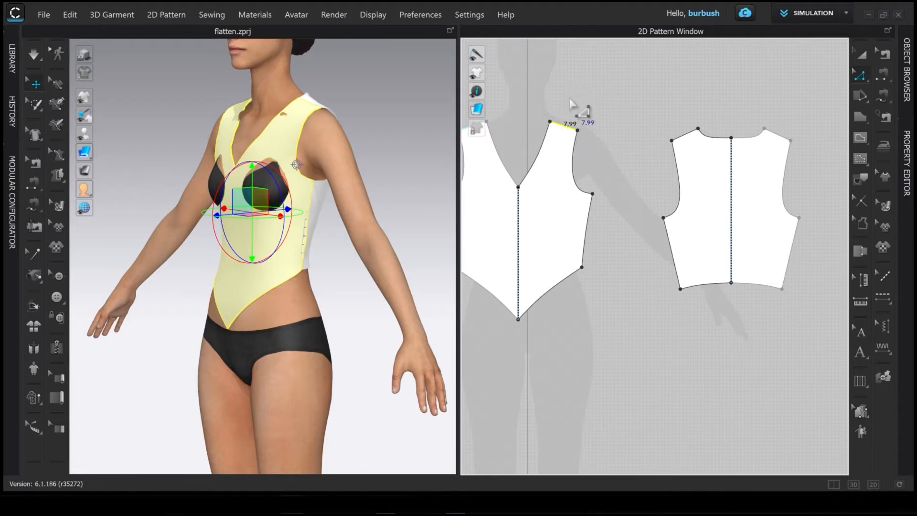
{"action": "left_click", "coordinate": [693, 132]}
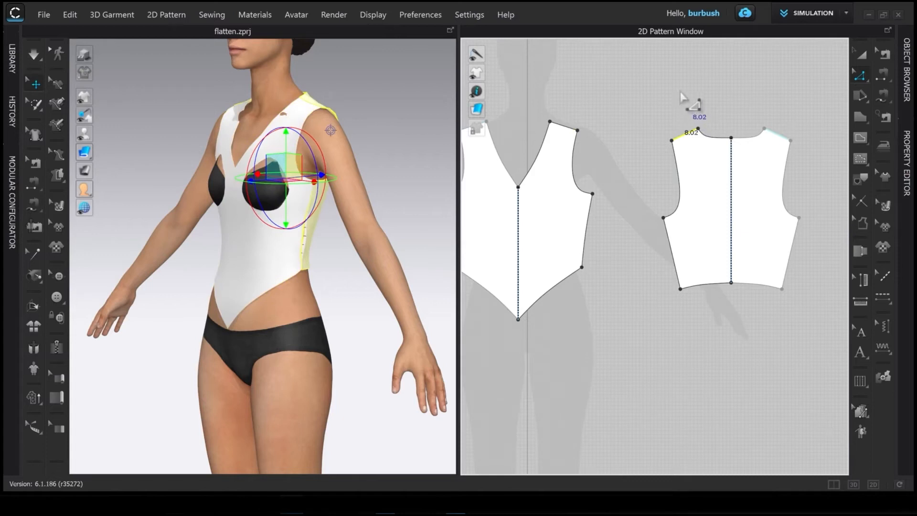
{"action": "middle_click_drag", "start_coordinate": [636, 179], "coordinate": [640, 153]}
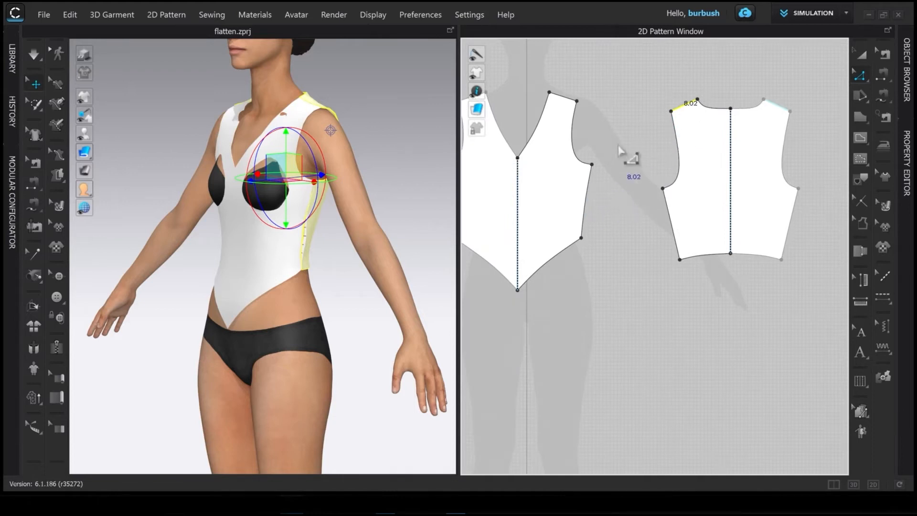
{"action": "left_click", "coordinate": [587, 199]}
{"action": "left_click", "coordinate": [672, 224]}
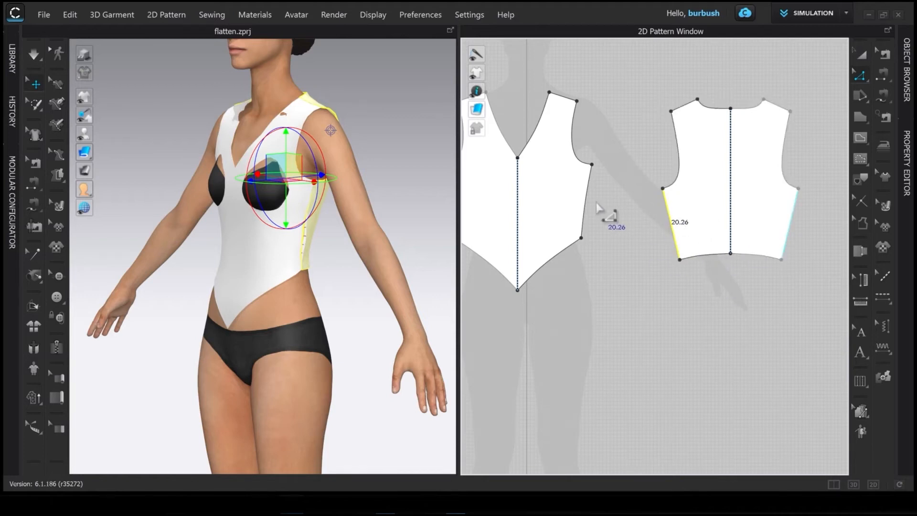
Step: Set the back bodice side seam length to 20.50 cm, applying the change in both directions
{"action": "right_click", "coordinate": [672, 228]}
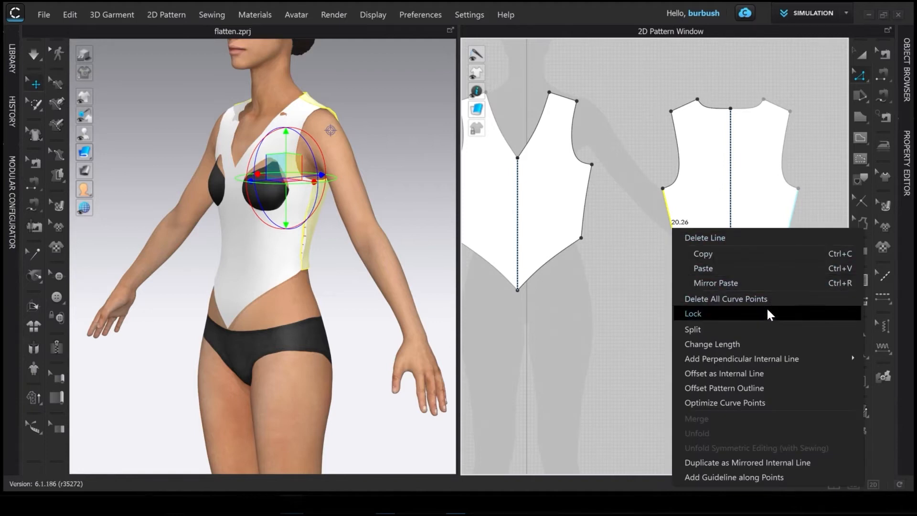
{"action": "left_click", "coordinate": [722, 344]}
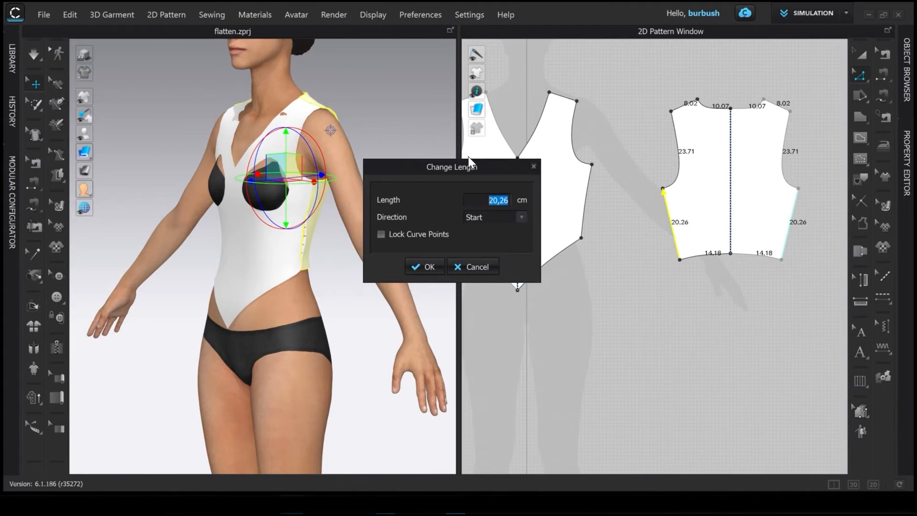
{"action": "type", "text": "20,"}
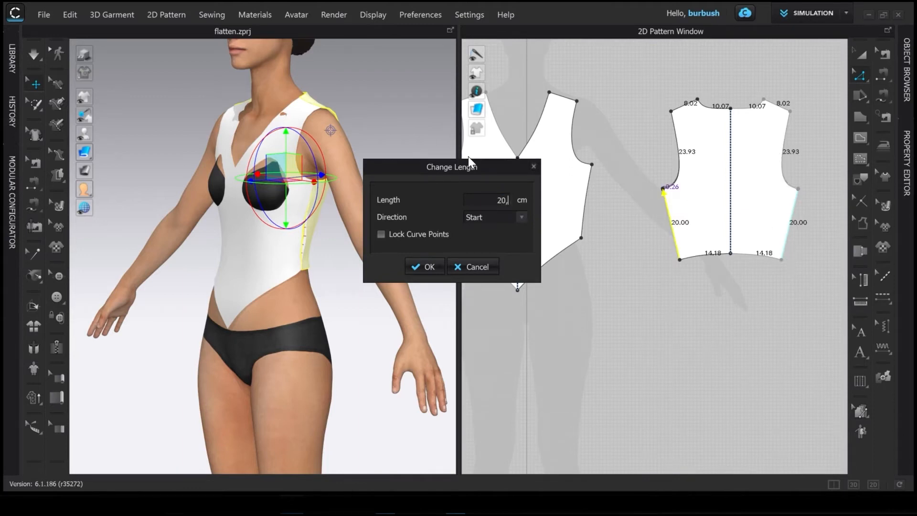
{"action": "type", "text": "50"}
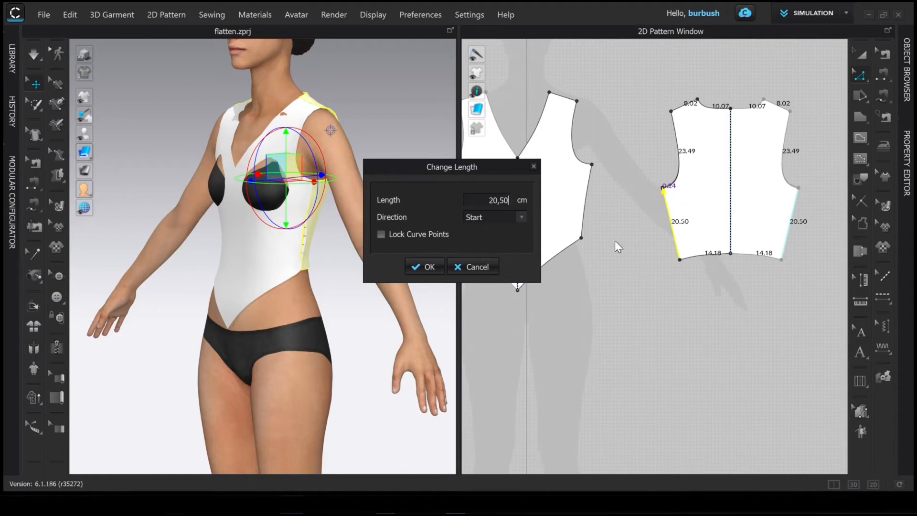
{"action": "left_click", "coordinate": [508, 216]}
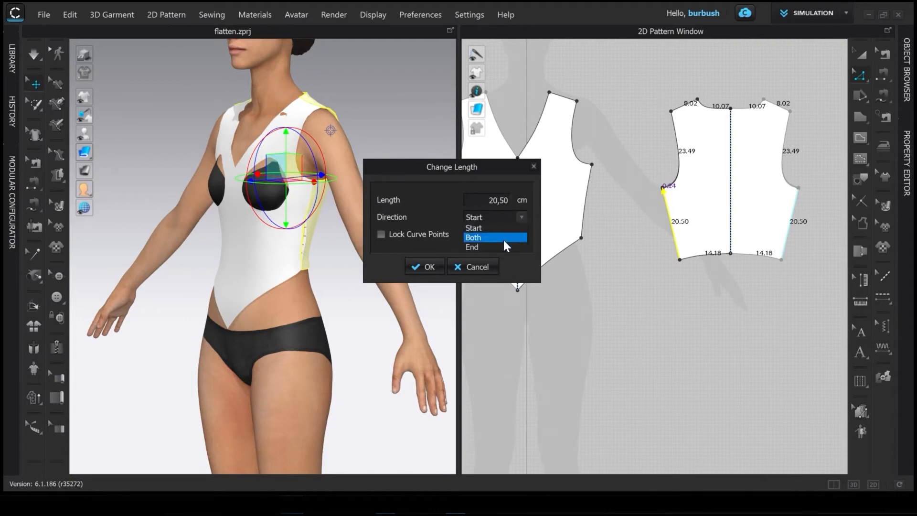
{"action": "left_click", "coordinate": [502, 243]}
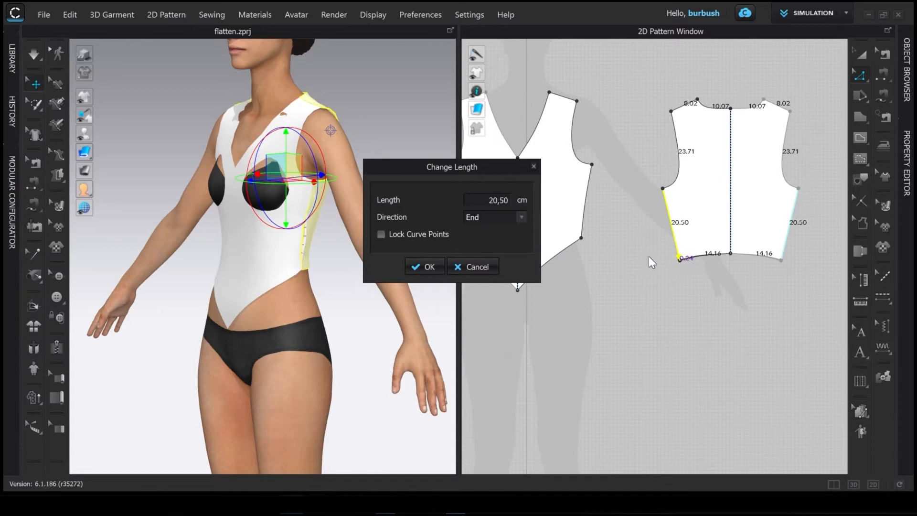
{"action": "left_click", "coordinate": [499, 217]}
{"action": "left_click", "coordinate": [489, 237]}
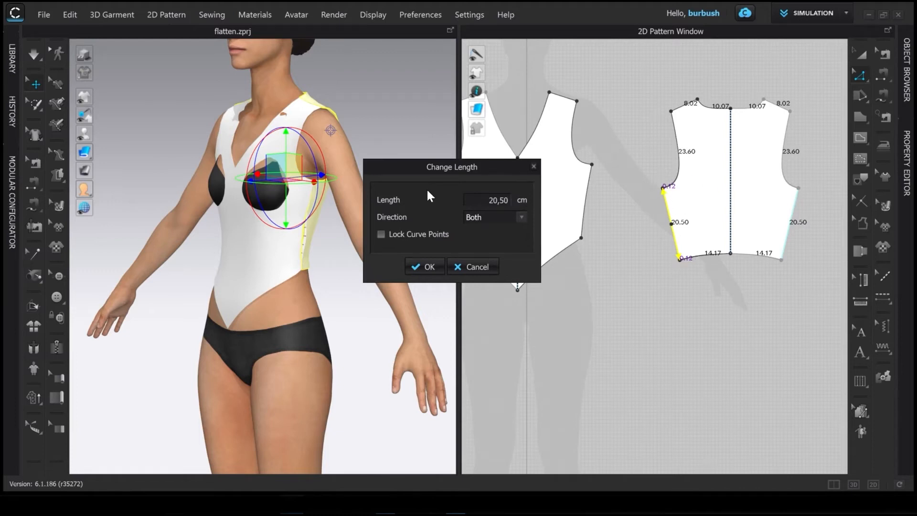
{"action": "left_click", "coordinate": [429, 266]}
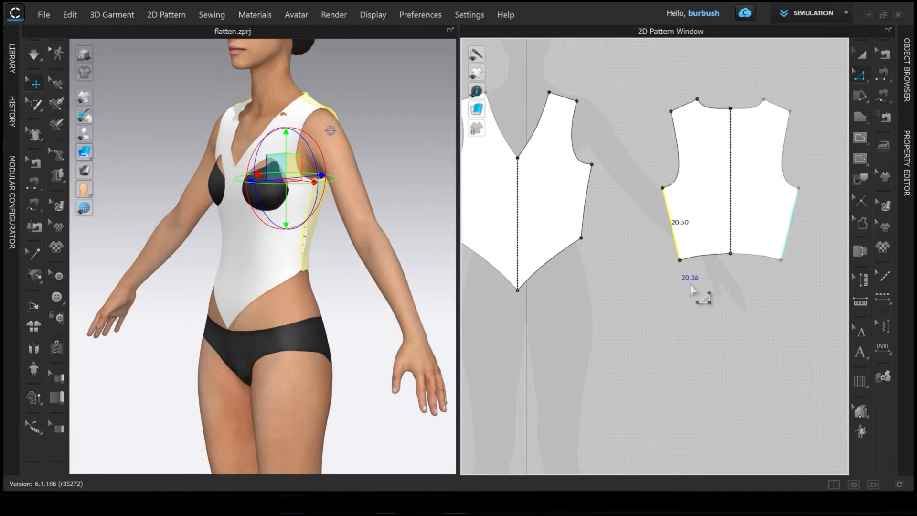
Step: Run the simulation and tug the bodice in 3D at the bust, waist and sides to settle it on the avatar
{"action": "scroll", "coordinate": [621, 277], "scroll_direction": "down", "scroll_amount": 2}
{"action": "middle_click_drag", "start_coordinate": [620, 272], "coordinate": [650, 259]}
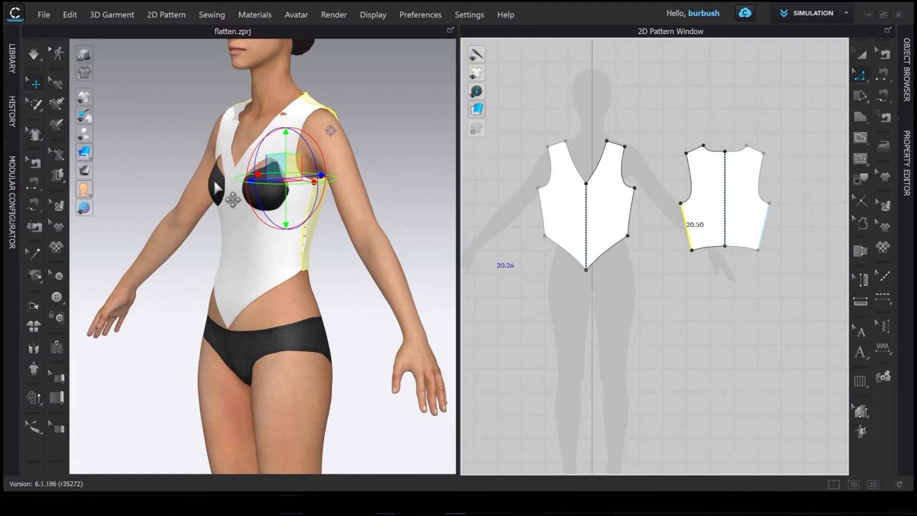
{"action": "key", "text": "q"}
{"action": "left_click", "coordinate": [237, 179]}
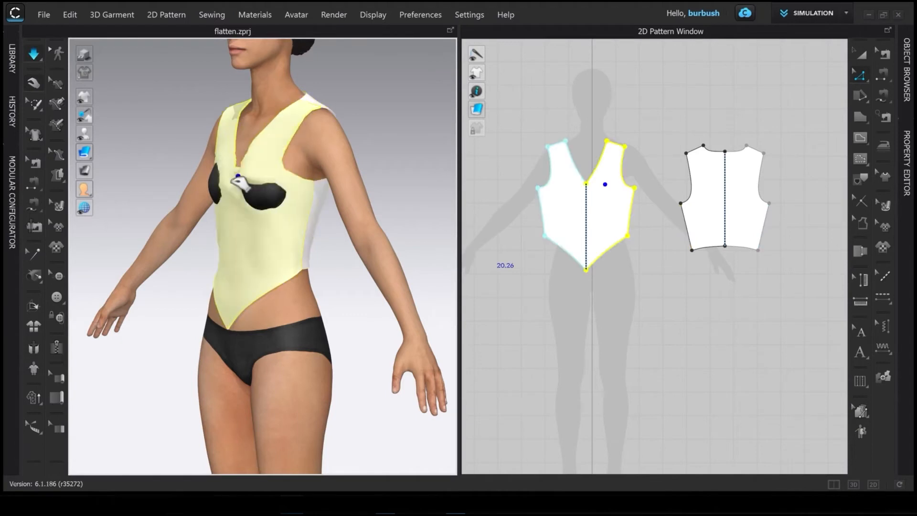
{"action": "right_click_drag", "start_coordinate": [268, 241], "coordinate": [326, 246]}
{"action": "left_click_drag", "start_coordinate": [266, 208], "coordinate": [289, 211]}
{"action": "left_click_drag", "start_coordinate": [258, 184], "coordinate": [262, 186]}
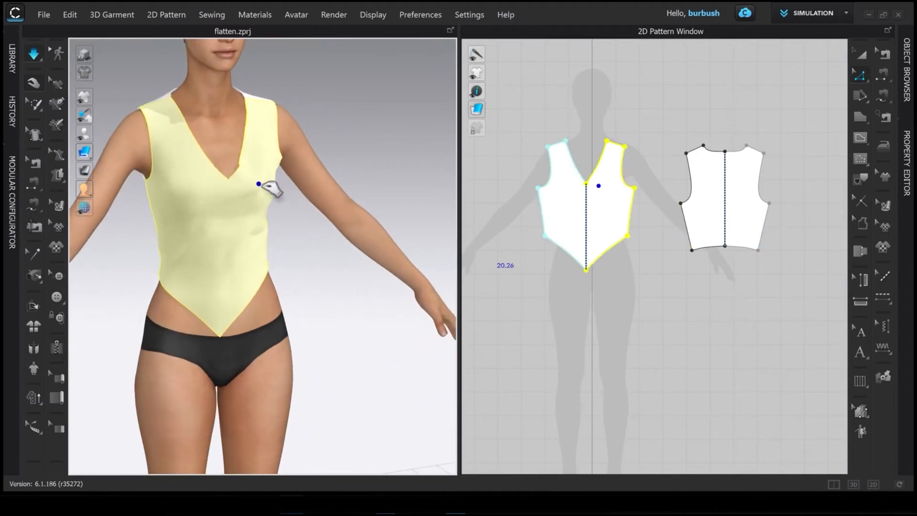
{"action": "right_click_drag", "start_coordinate": [265, 217], "coordinate": [201, 204]}
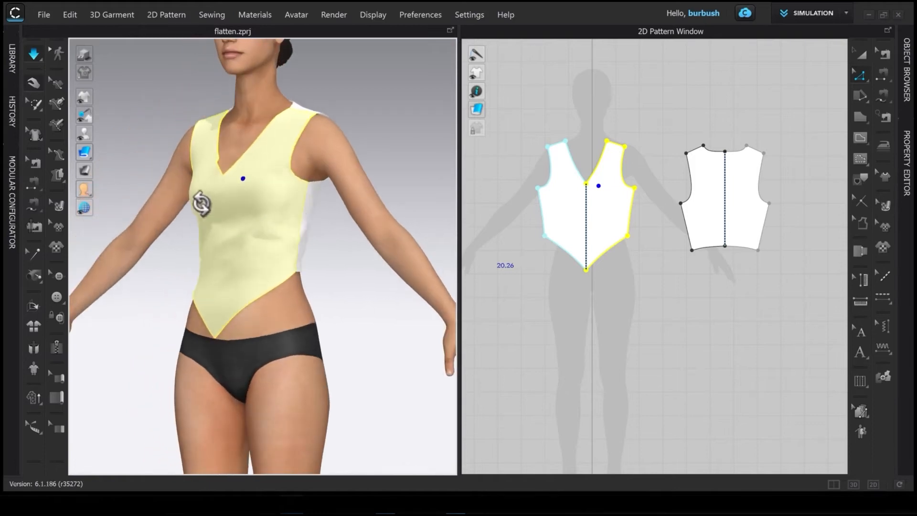
{"action": "left_click_drag", "start_coordinate": [301, 203], "coordinate": [330, 216]}
{"action": "left_click_drag", "start_coordinate": [282, 233], "coordinate": [225, 299]}
{"action": "left_click", "coordinate": [301, 267]}
{"action": "left_click_drag", "start_coordinate": [302, 273], "coordinate": [282, 283]}
{"action": "right_click_drag", "start_coordinate": [209, 269], "coordinate": [346, 279]}
{"action": "mouse_move", "coordinate": [348, 279]}
{"action": "left_mouse_down"}
{"action": "mouse_move", "coordinate": [360, 281]}
{"action": "mouse_move", "coordinate": [353, 287]}
{"action": "left_mouse_up"}
{"action": "left_click_drag", "start_coordinate": [276, 266], "coordinate": [297, 281]}
{"action": "left_click_drag", "start_coordinate": [333, 208], "coordinate": [359, 217]}
{"action": "left_click_drag", "start_coordinate": [337, 165], "coordinate": [388, 166]}
{"action": "left_click", "coordinate": [362, 163]}
{"action": "left_click_drag", "start_coordinate": [231, 123], "coordinate": [220, 123]}
{"action": "left_click", "coordinate": [336, 178]}
{"action": "mouse_move", "coordinate": [296, 250]}
{"action": "right_mouse_down"}
{"action": "mouse_move", "coordinate": [294, 242]}
{"action": "mouse_move", "coordinate": [307, 248]}
{"action": "right_mouse_up"}
{"action": "left_click", "coordinate": [239, 205]}
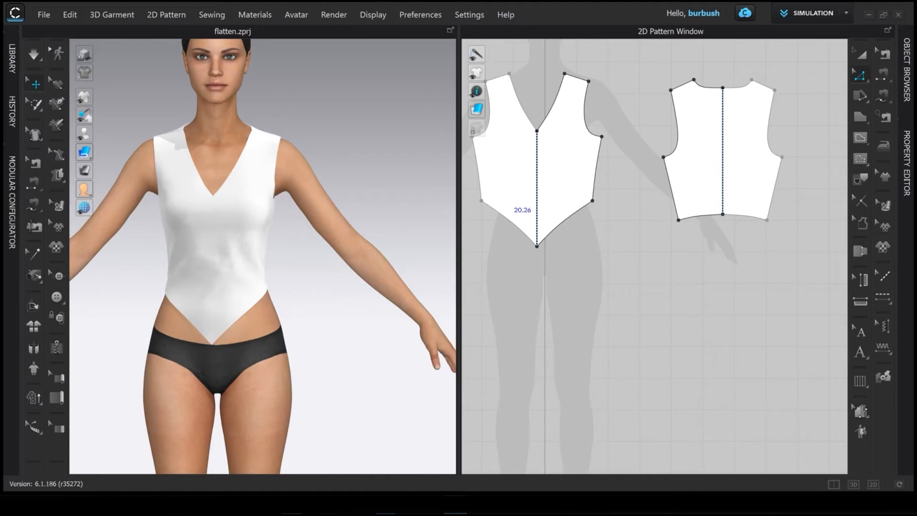
Step: Search the library's Fabric folder for "stretch" fabrics
{"action": "left_click", "coordinate": [860, 54]}
{"action": "left_click", "coordinate": [737, 153]}
{"action": "scroll", "coordinate": [737, 153], "scroll_direction": "down", "scroll_amount": 3}
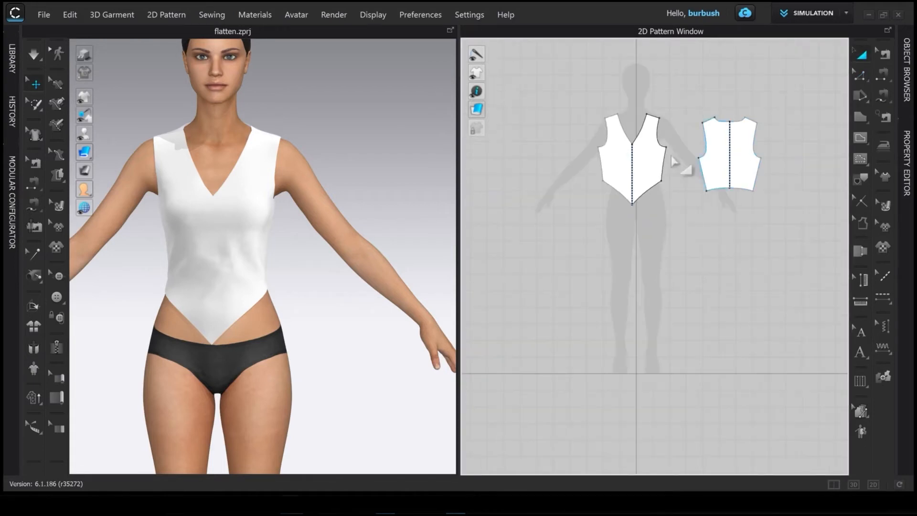
{"action": "left_click", "coordinate": [12, 53]}
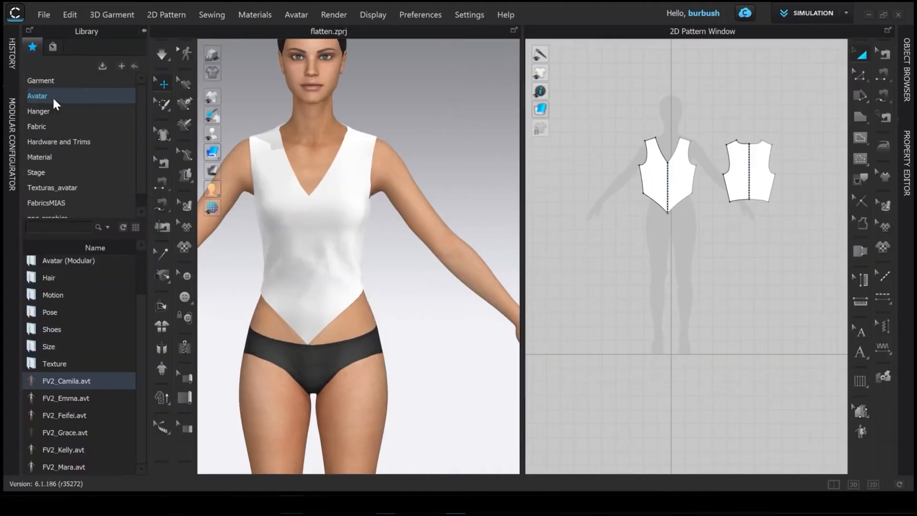
{"action": "left_click", "coordinate": [43, 128]}
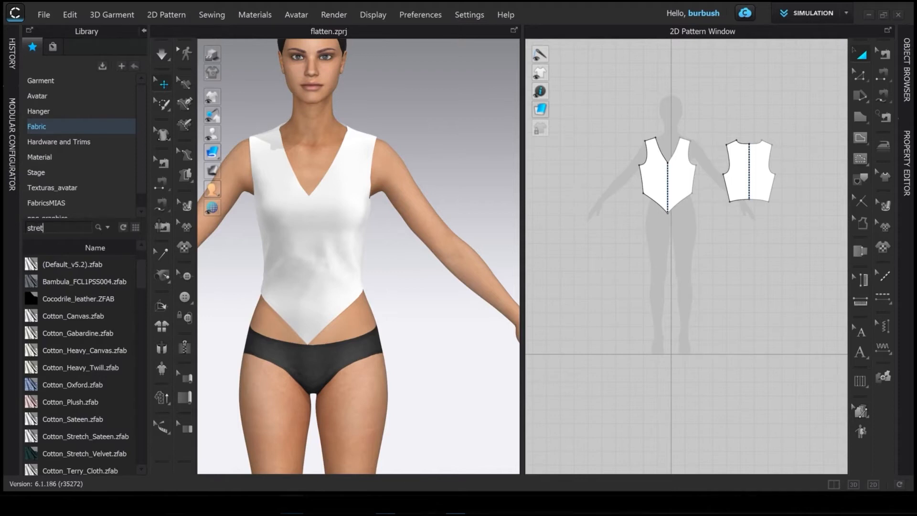
{"action": "key", "text": "Return"}
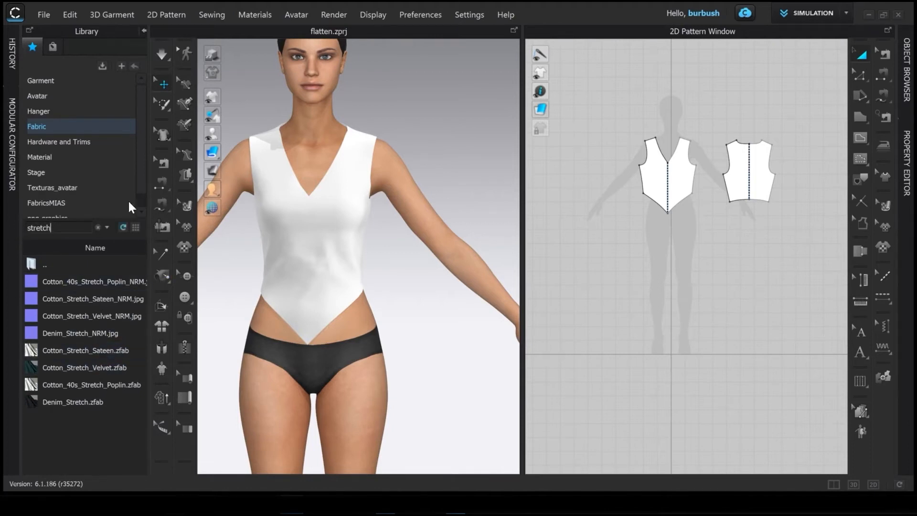
{"action": "mouse_move", "coordinate": [68, 354]}
Step: Select both the front and back pattern pieces and apply the Cotton_40s_Stretch_Poplin fabric to the garment
{"action": "right_click_drag", "start_coordinate": [600, 188], "coordinate": [553, 241]}
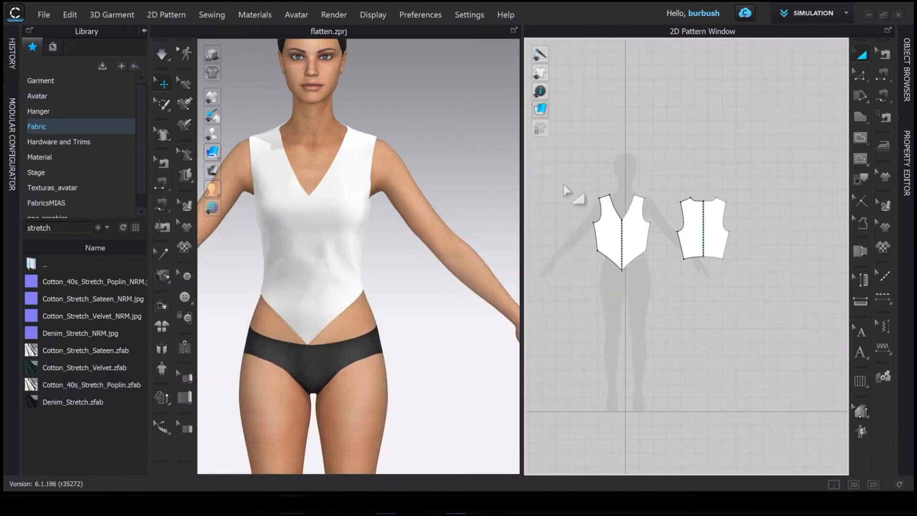
{"action": "left_click_drag", "start_coordinate": [558, 150], "coordinate": [792, 315]}
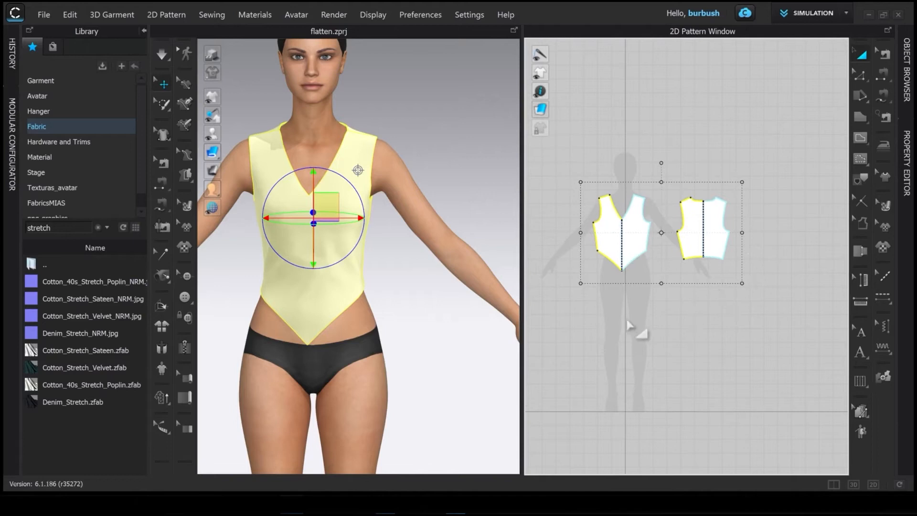
{"action": "left_click_drag", "start_coordinate": [53, 390], "coordinate": [335, 237]}
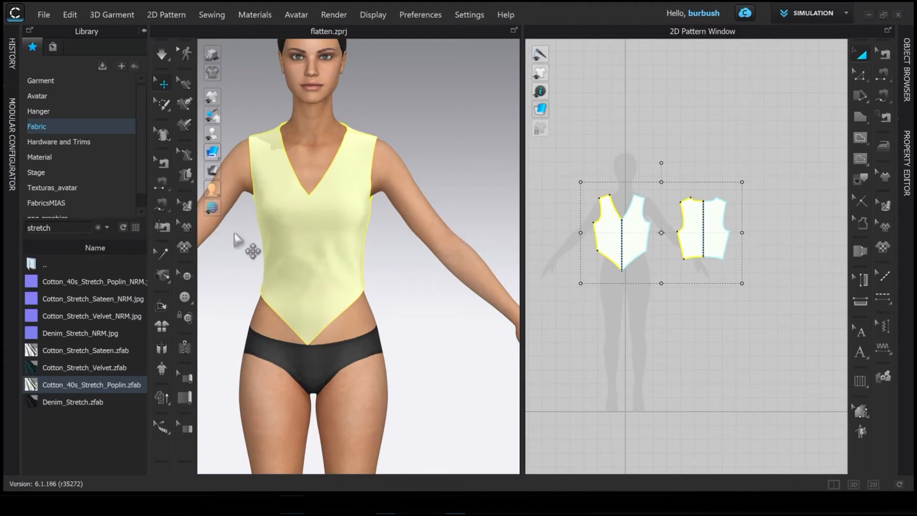
{"action": "left_click", "coordinate": [387, 271]}
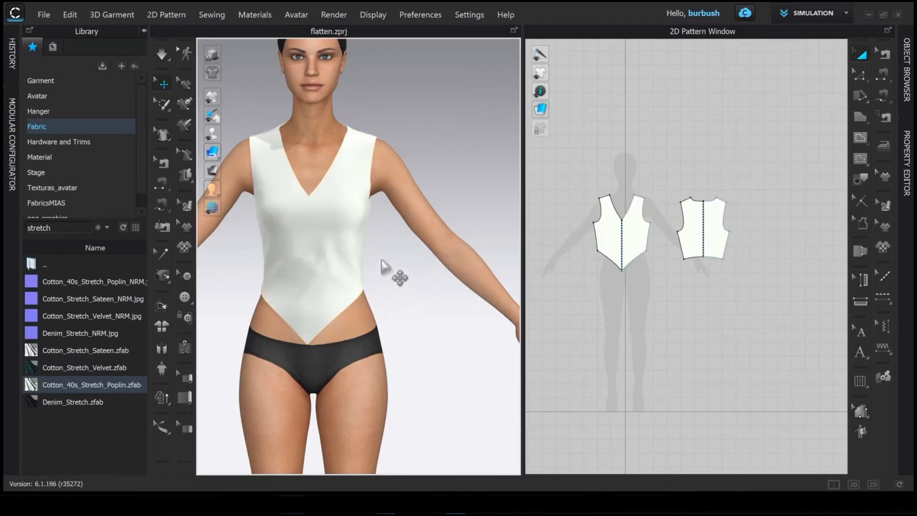
Step: Delete the unused FABRIC 1 from the garment's fabric list and close the library
{"action": "left_click", "coordinate": [906, 71]}
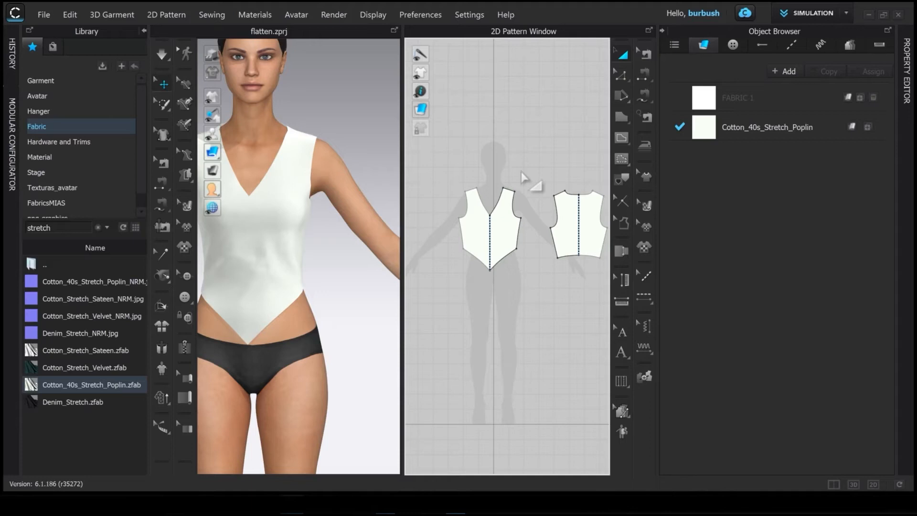
{"action": "left_click", "coordinate": [873, 97]}
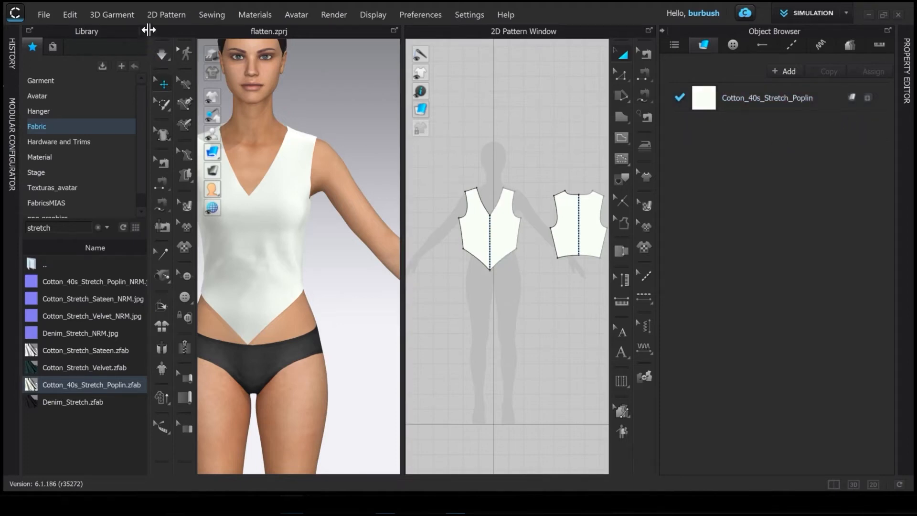
{"action": "left_click", "coordinate": [144, 30]}
Step: Simulate the bodice with the stretch fabric, pulling it at the underarm, and close the Object Browser
{"action": "left_click", "coordinate": [34, 54]}
{"action": "scroll", "coordinate": [268, 259], "scroll_direction": "up", "scroll_amount": 5}
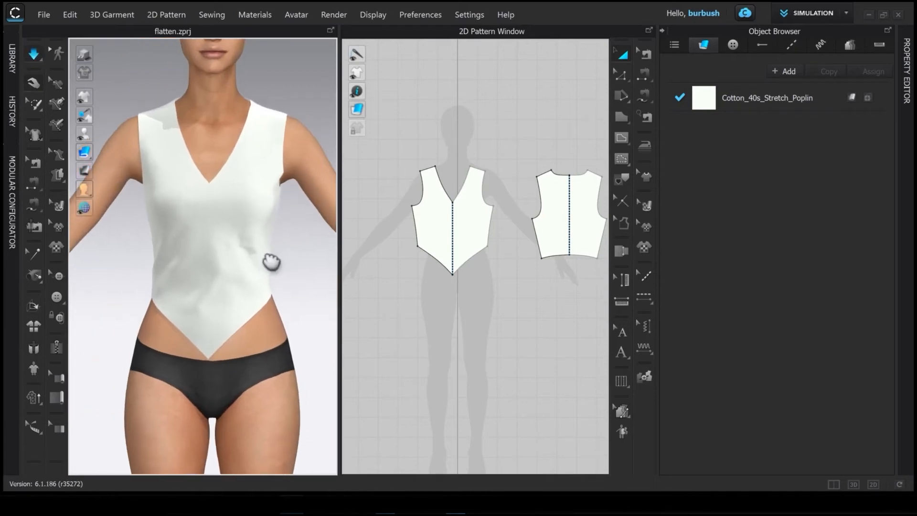
{"action": "left_click", "coordinate": [283, 206]}
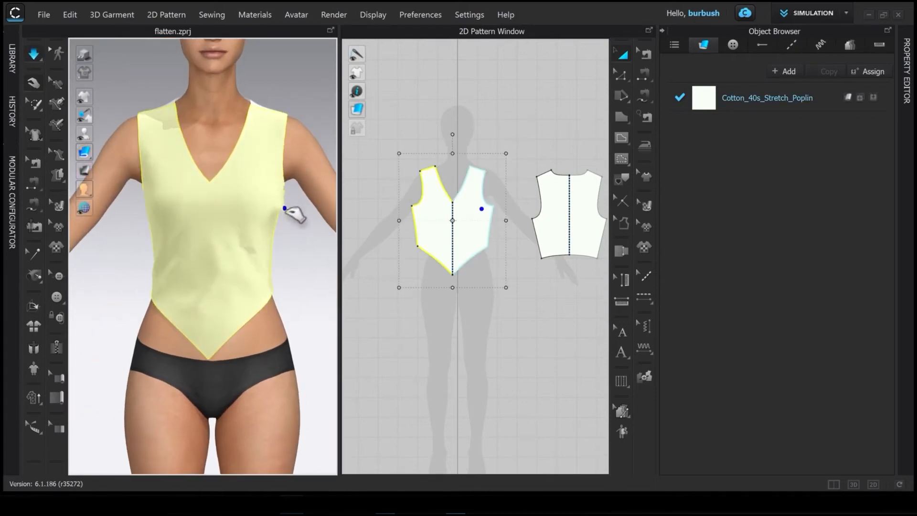
{"action": "mouse_move", "coordinate": [216, 281]}
{"action": "right_mouse_down"}
{"action": "mouse_move", "coordinate": [321, 287]}
{"action": "mouse_move", "coordinate": [213, 289]}
{"action": "mouse_move", "coordinate": [201, 281]}
{"action": "mouse_move", "coordinate": [215, 291]}
{"action": "right_mouse_up"}
{"action": "left_click", "coordinate": [647, 51]}
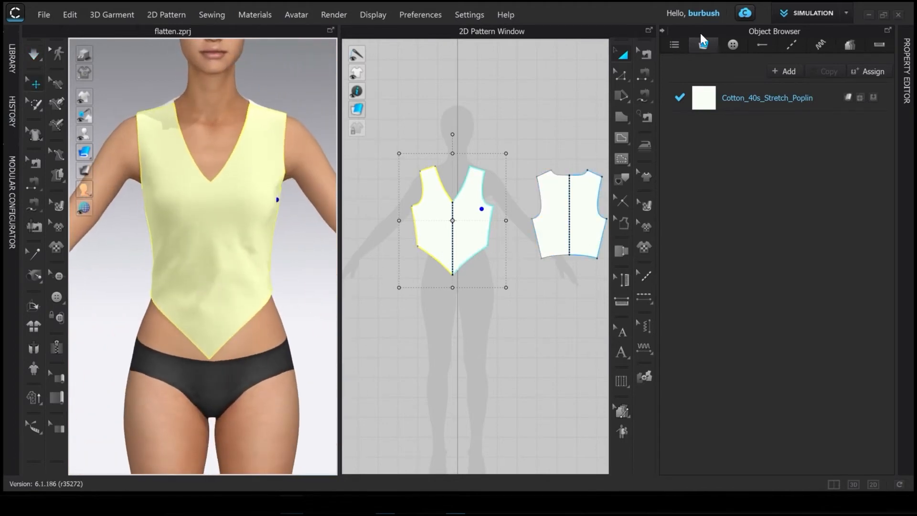
{"action": "left_click", "coordinate": [661, 30]}
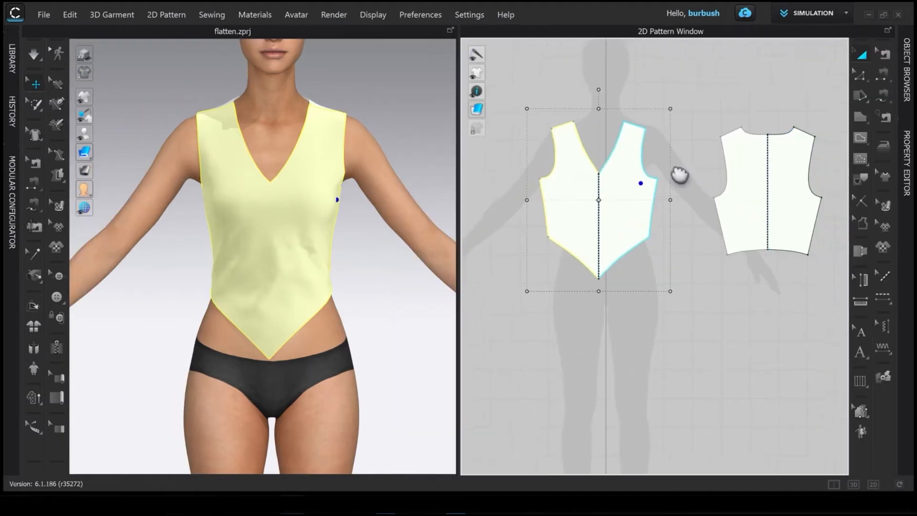
{"action": "scroll", "coordinate": [546, 105], "scroll_direction": "down", "scroll_amount": 2}
{"action": "left_click", "coordinate": [542, 96]}
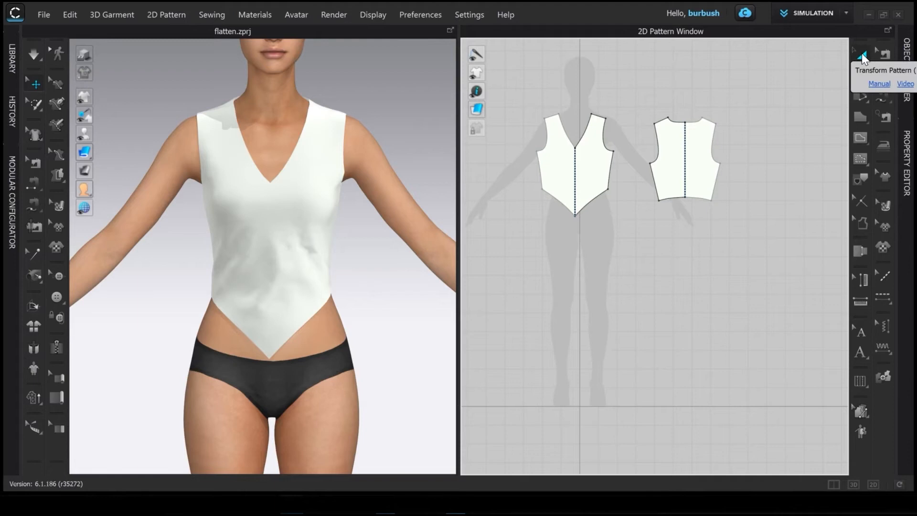
Step: Scale the front bodice piece horizontally to 95% of its width with Transform Pattern
{"action": "left_click", "coordinate": [861, 53]}
{"action": "left_click", "coordinate": [552, 164]}
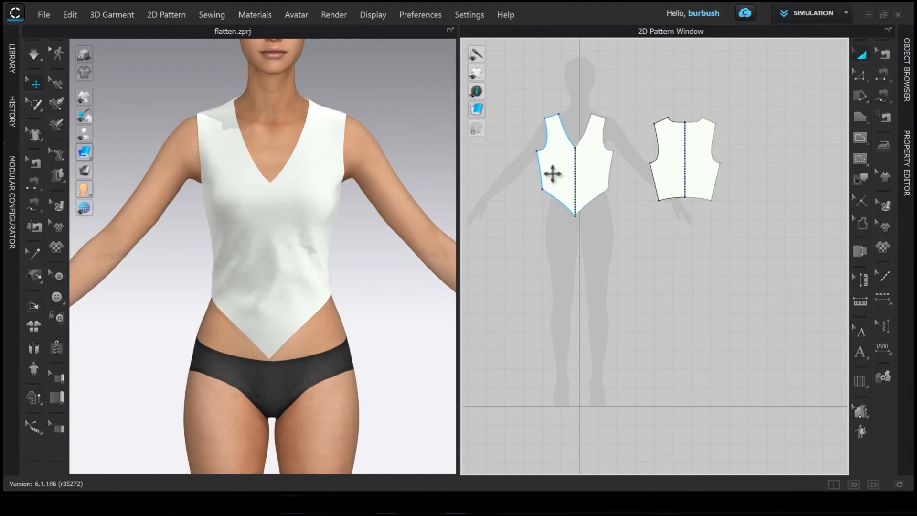
{"action": "left_click", "coordinate": [553, 172]}
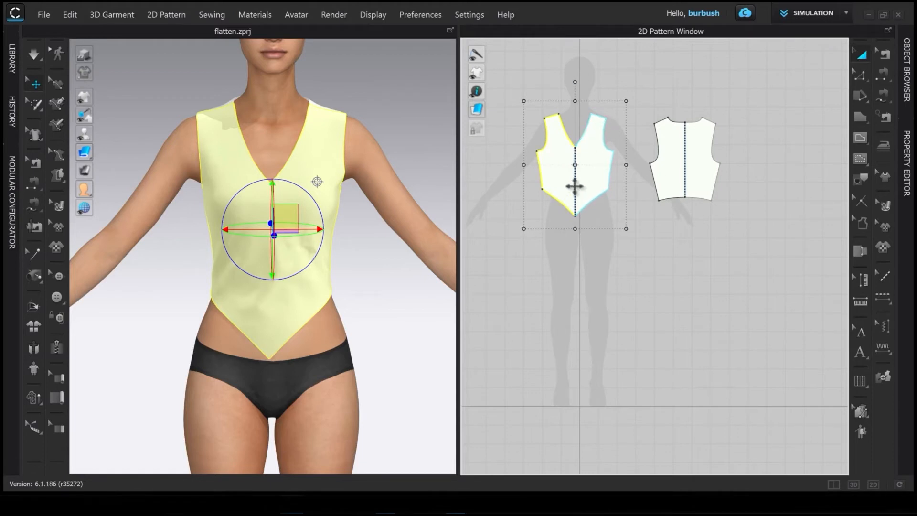
{"action": "scroll", "coordinate": [594, 181], "scroll_direction": "up", "scroll_amount": 1}
{"action": "middle_click_drag", "start_coordinate": [594, 180], "coordinate": [616, 228]}
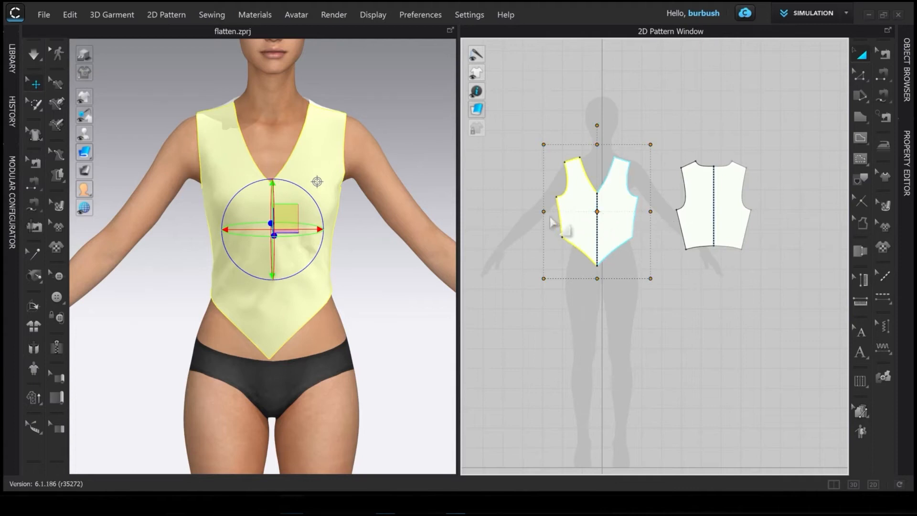
{"action": "mouse_move", "coordinate": [542, 212]}
{"action": "left_mouse_down"}
{"action": "mouse_move", "coordinate": [575, 207]}
{"action": "mouse_move", "coordinate": [517, 209]}
{"action": "mouse_move", "coordinate": [574, 211]}
{"action": "mouse_move", "coordinate": [544, 209]}
{"action": "mouse_move", "coordinate": [569, 213]}
{"action": "mouse_move", "coordinate": [551, 211]}
{"action": "mouse_move", "coordinate": [552, 218]}
{"action": "left_mouse_up"}
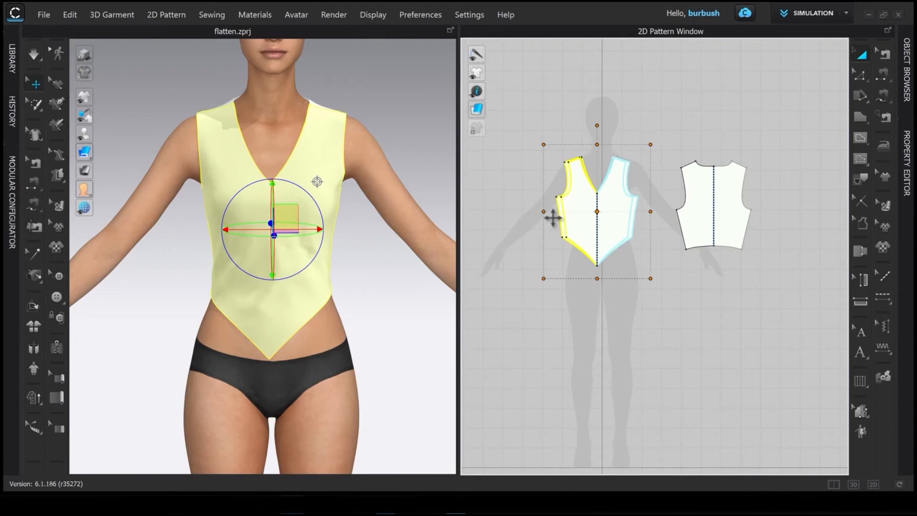
{"action": "right_click", "coordinate": [552, 218]}
{"action": "left_click_drag", "start_coordinate": [491, 129], "coordinate": [345, 130]}
{"action": "type", "text": "95"}
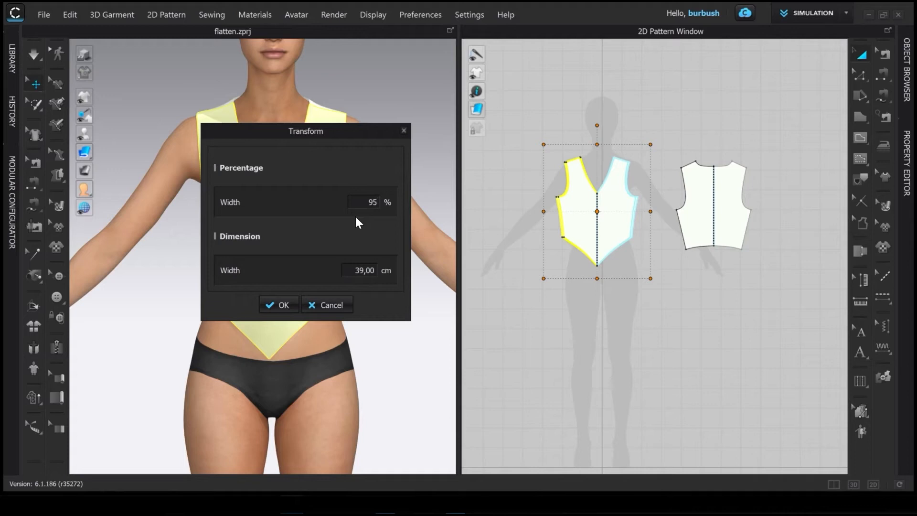
{"action": "left_click", "coordinate": [271, 302]}
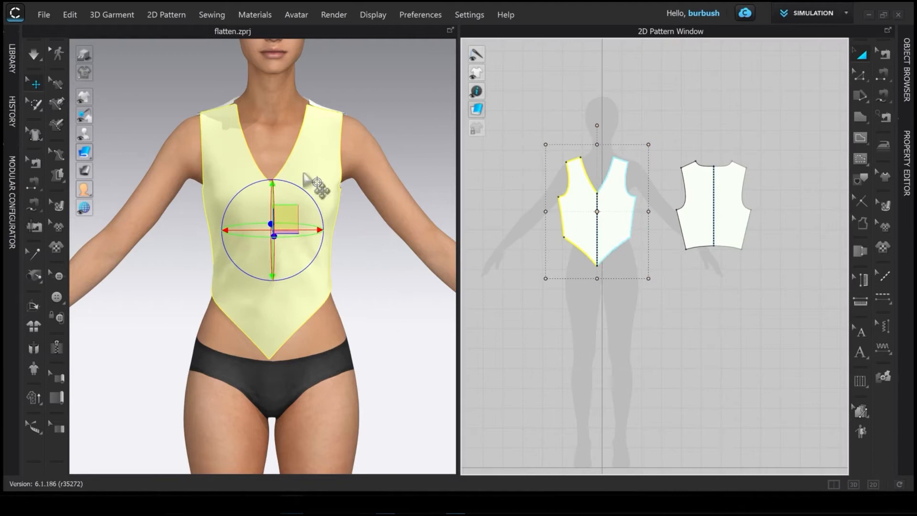
{"action": "right_click_drag", "start_coordinate": [364, 180], "coordinate": [352, 196]}
{"action": "right_click_drag", "start_coordinate": [364, 249], "coordinate": [322, 237]}
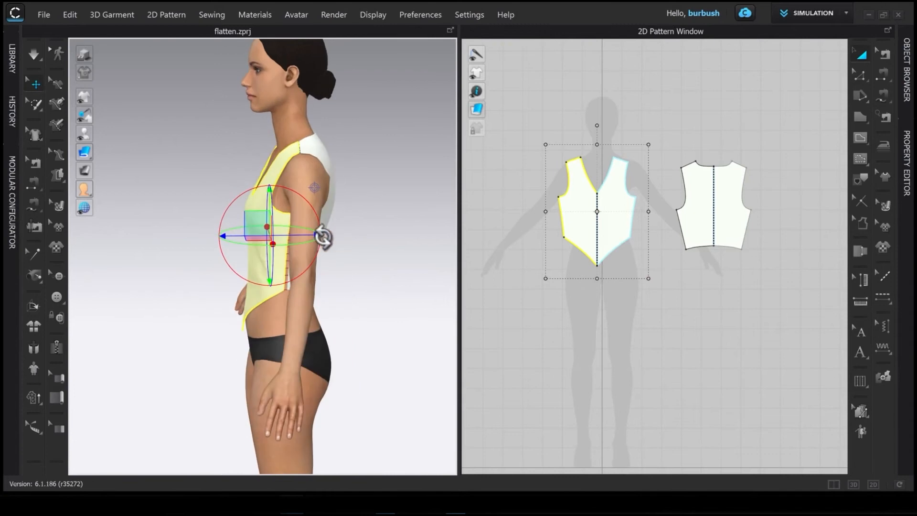
Step: Scale the back bodice piece horizontally to 95% of its width with Transform Pattern
{"action": "right_click_drag", "start_coordinate": [722, 202], "coordinate": [589, 188]}
{"action": "left_click", "coordinate": [578, 191]}
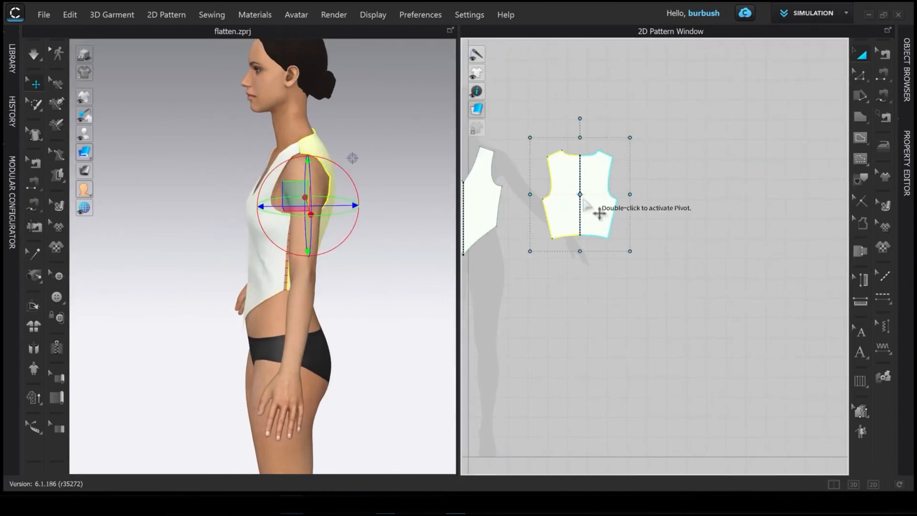
{"action": "left_click_drag", "start_coordinate": [530, 195], "coordinate": [544, 196]}
{"action": "right_click", "coordinate": [544, 196]}
{"action": "type", "text": "95"}
{"action": "key", "text": "Return"}
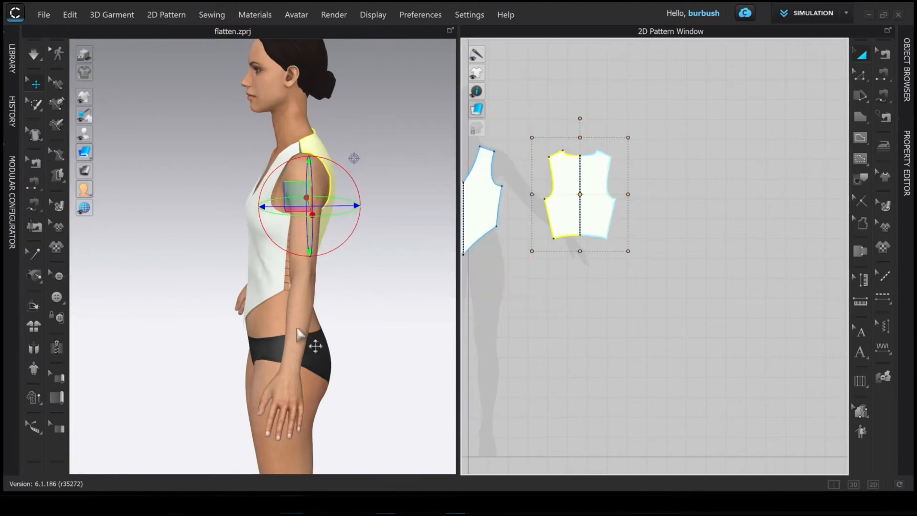
Step: Simulate the narrowed bodice and pull the front fabric at the side and lower point to check its fit around the avatar
{"action": "key", "text": "2"}
{"action": "key", "text": "space"}
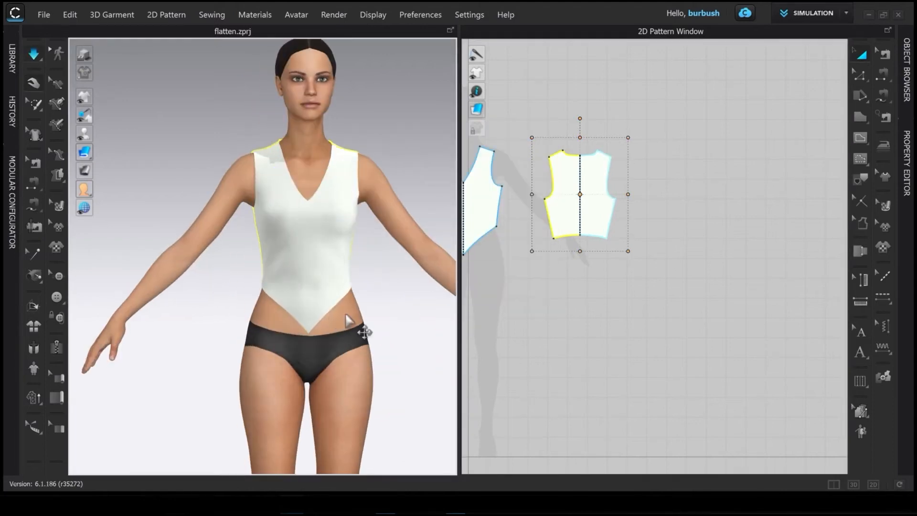
{"action": "key", "text": "6"}
{"action": "left_click", "coordinate": [311, 260]}
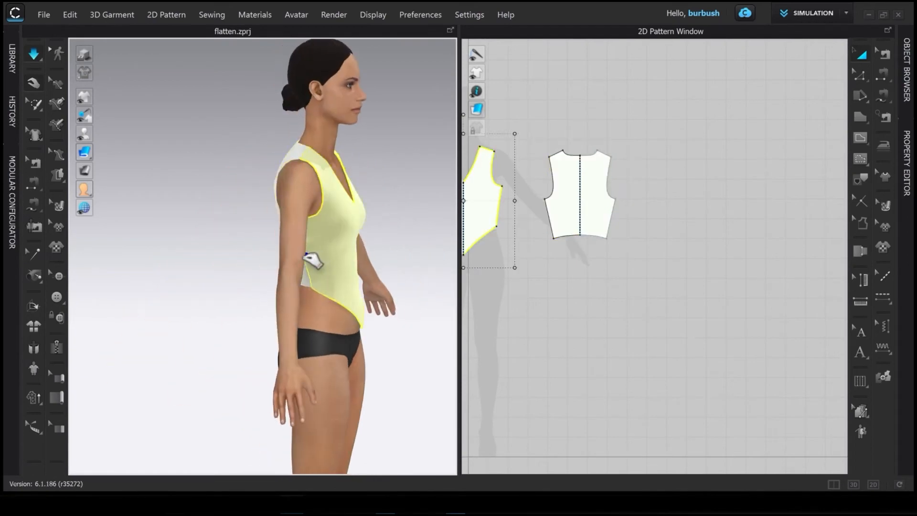
{"action": "right_click_drag", "start_coordinate": [370, 281], "coordinate": [277, 278]}
{"action": "left_click", "coordinate": [402, 271]}
{"action": "right_click_drag", "start_coordinate": [415, 254], "coordinate": [359, 271]}
{"action": "left_click", "coordinate": [359, 270]}
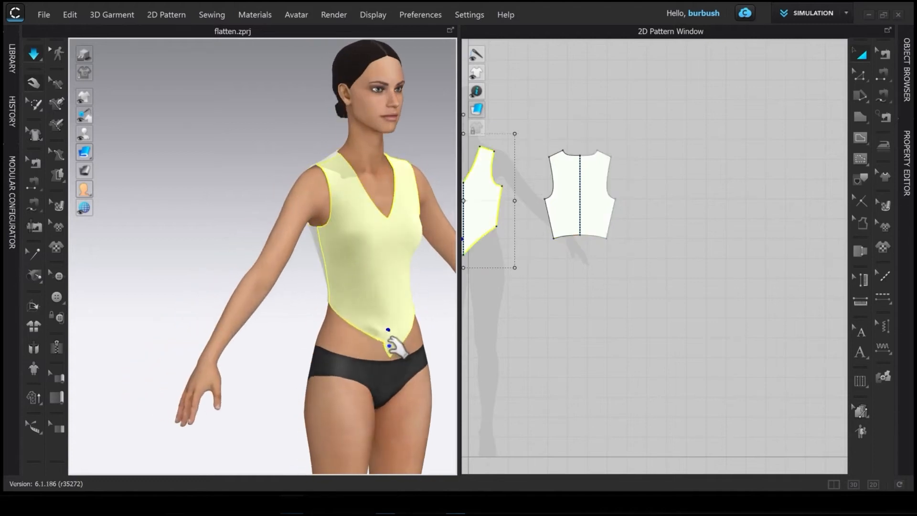
{"action": "right_click_drag", "start_coordinate": [420, 297], "coordinate": [368, 293]}
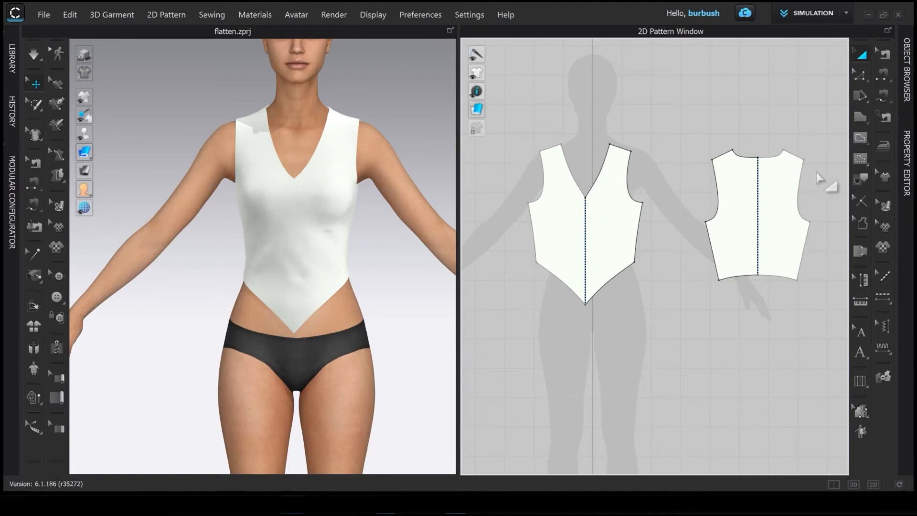
Step: Draw a freehand internal rectangle on one half of the front bodice piece, below armhole level
{"action": "left_click", "coordinate": [857, 137]}
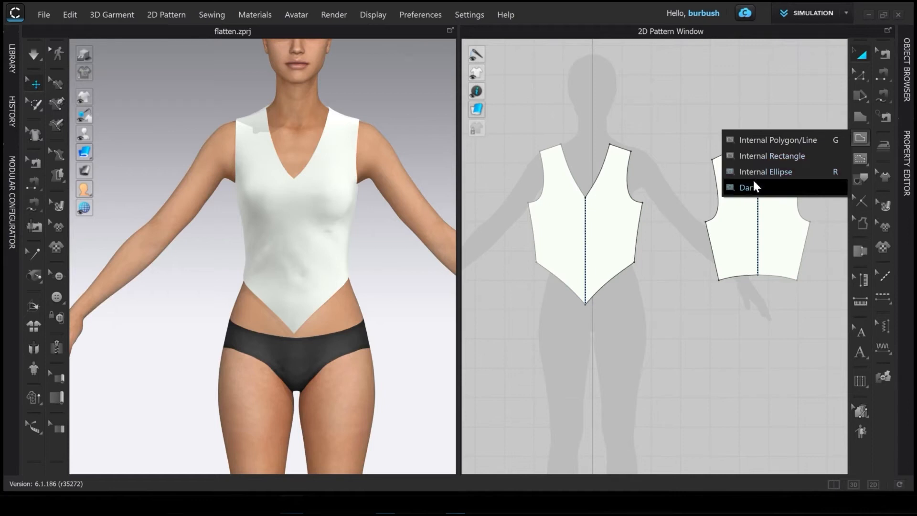
{"action": "left_click", "coordinate": [769, 156]}
{"action": "scroll", "coordinate": [573, 213], "scroll_direction": "up", "scroll_amount": 3}
{"action": "left_click_drag", "start_coordinate": [544, 207], "coordinate": [572, 256]}
{"action": "scroll", "coordinate": [270, 243], "scroll_direction": "up", "scroll_amount": 3}
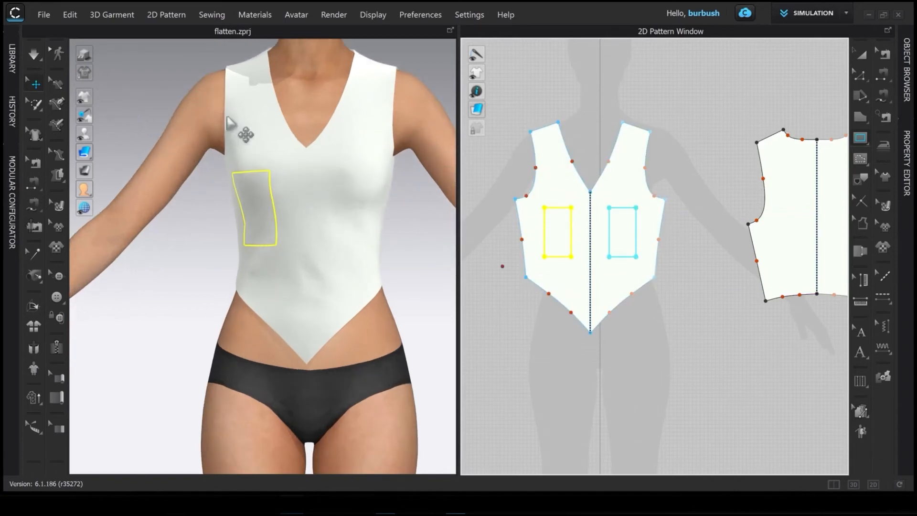
Step: Show the internal lines on the 3D garment and view them from the front
{"action": "mouse_move", "coordinate": [85, 100]}
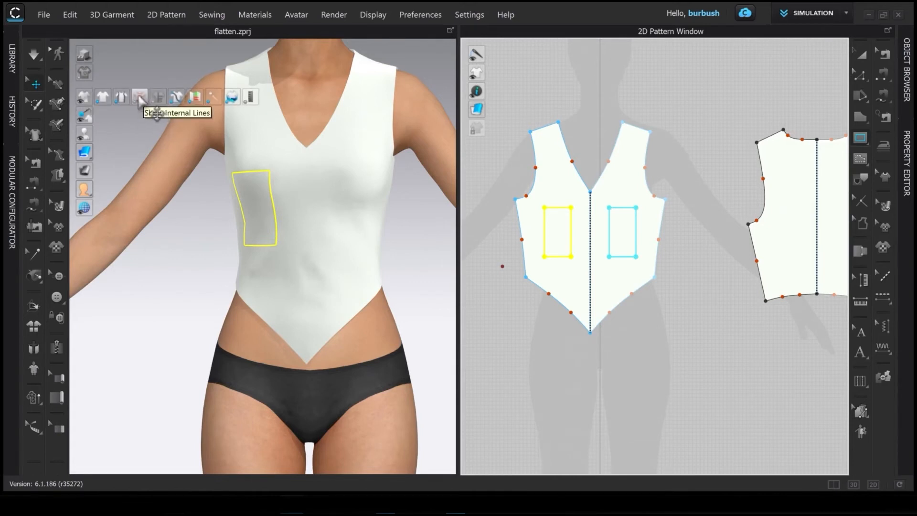
{"action": "left_click", "coordinate": [139, 97]}
{"action": "right_click_drag", "start_coordinate": [258, 183], "coordinate": [268, 207]}
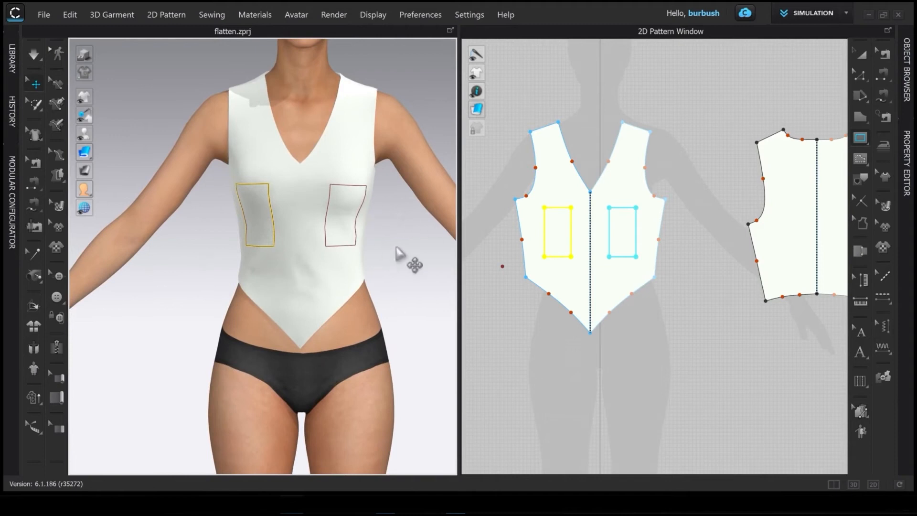
{"action": "middle_click_drag", "start_coordinate": [388, 229], "coordinate": [362, 219]}
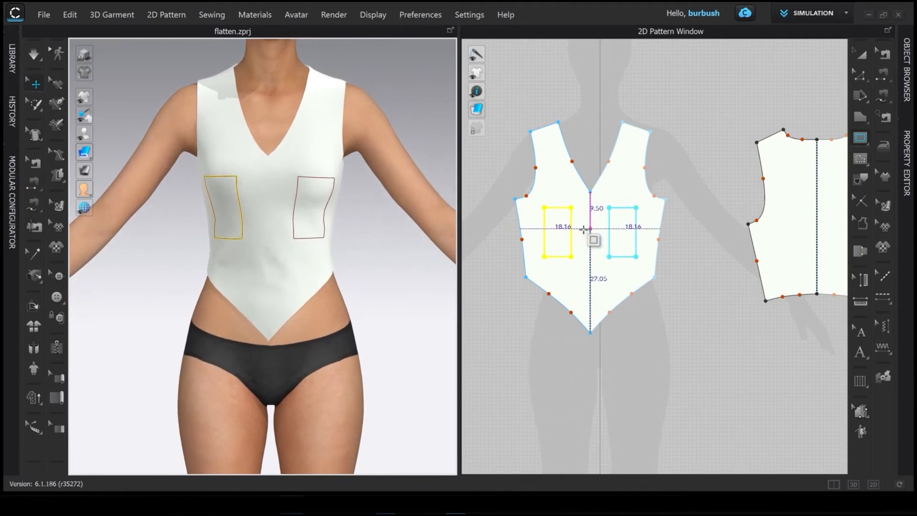
Step: Define an internal rectangle 5 cm wide and 10 cm high beside the armhole of the front bodice piece
{"action": "scroll", "coordinate": [566, 231], "scroll_direction": "up", "scroll_amount": 3}
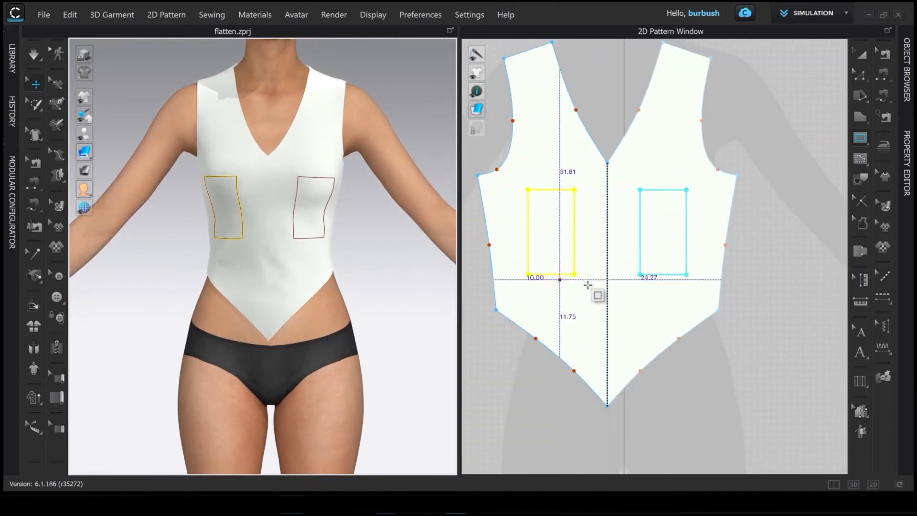
{"action": "left_click", "coordinate": [537, 150]}
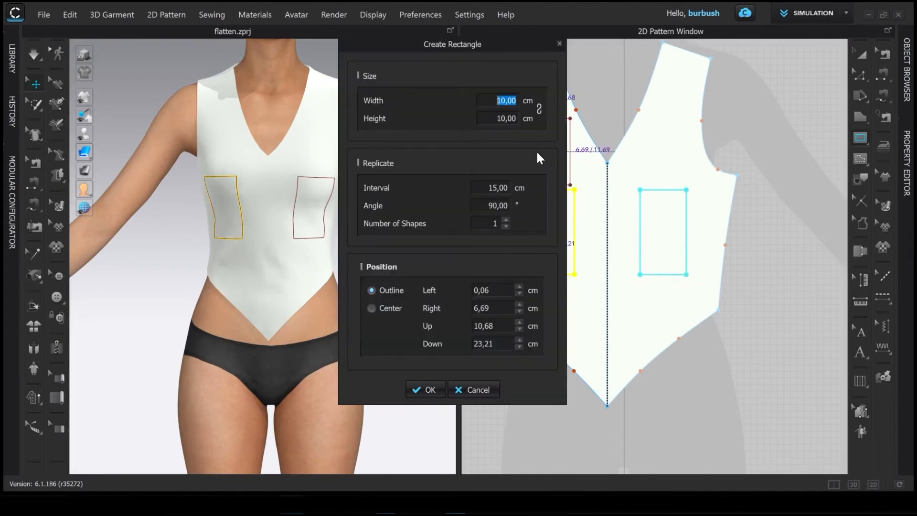
{"action": "left_click_drag", "start_coordinate": [522, 40], "coordinate": [331, 39]}
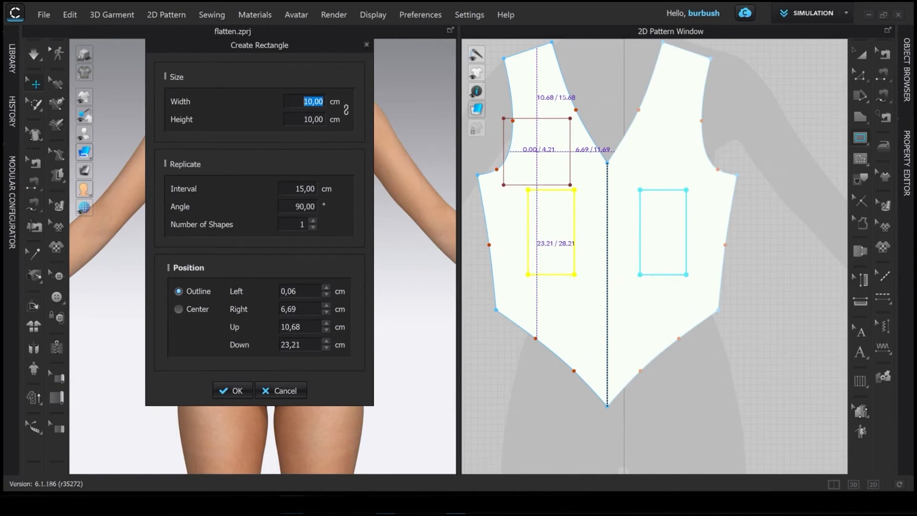
{"action": "type", "text": "5"}
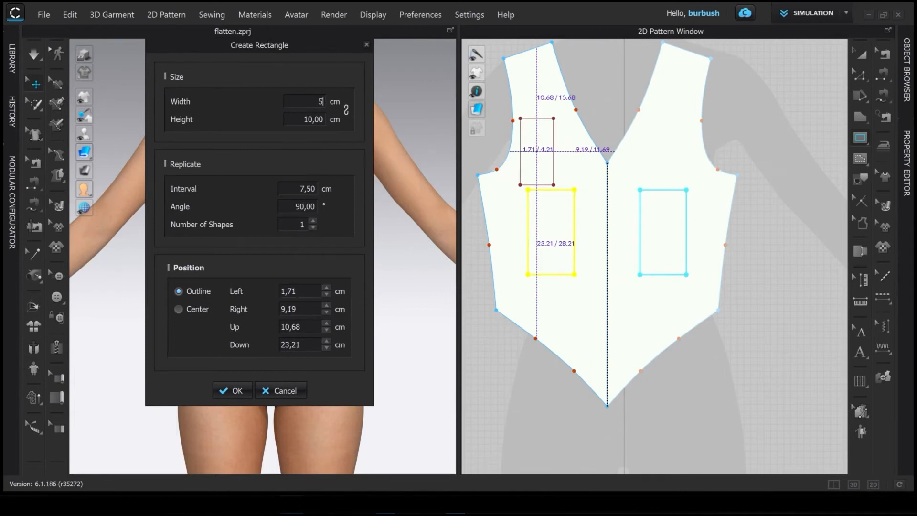
Step: Replicate the rectangle as two shapes at a 180° angle with a 15 cm interval and create them
{"action": "left_click", "coordinate": [313, 221]}
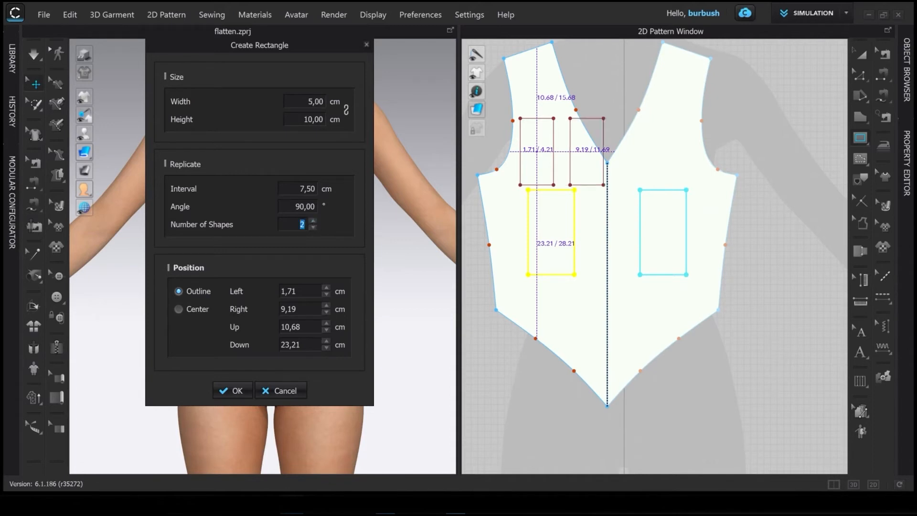
{"action": "double_click", "coordinate": [306, 206]}
{"action": "type", "text": "180"}
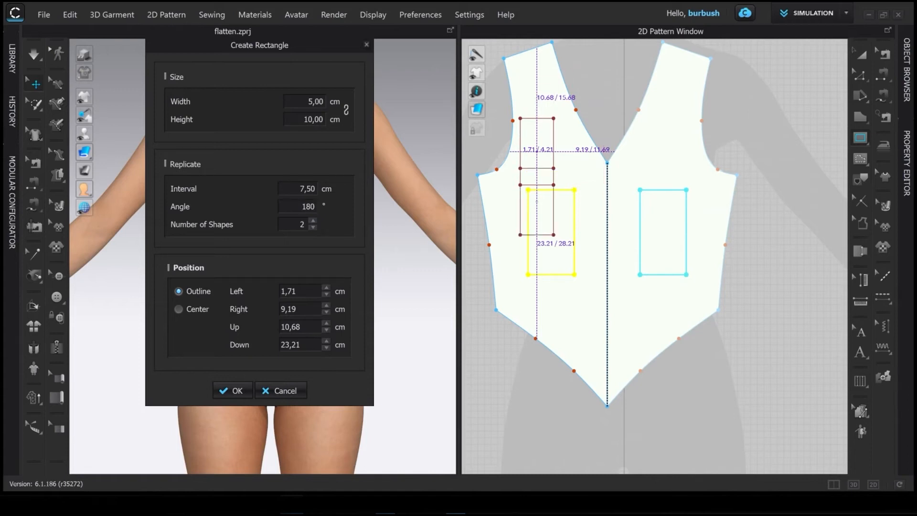
{"action": "double_click", "coordinate": [307, 189]}
{"action": "type", "text": "10"}
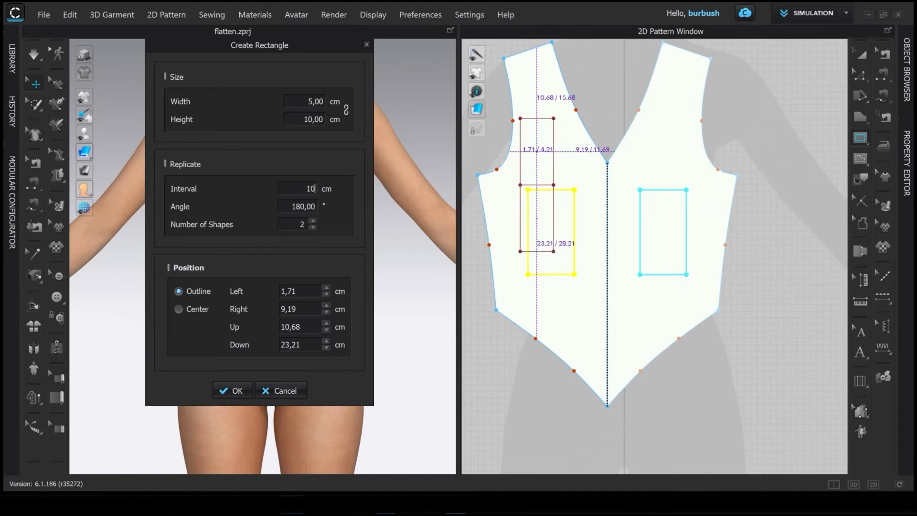
{"action": "key", "text": "BackSpace"}
{"action": "type", "text": "5"}
{"action": "left_click", "coordinate": [235, 390]}
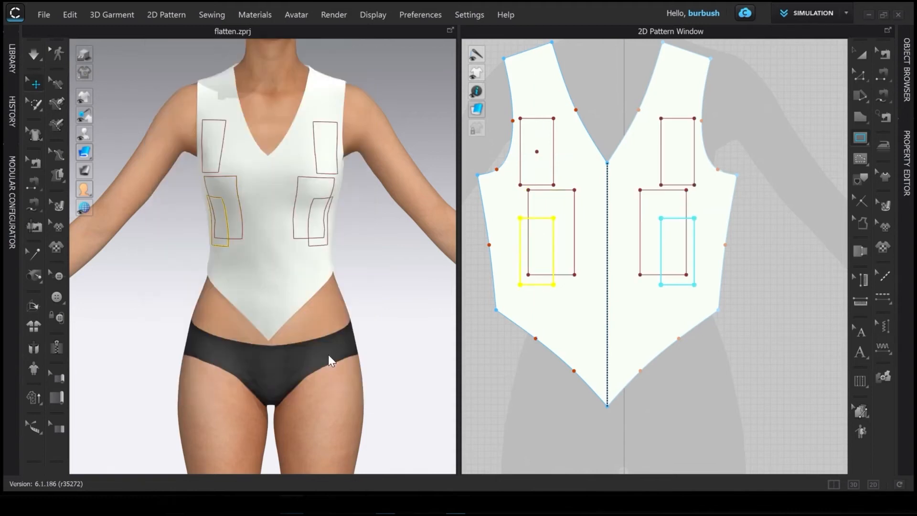
Step: Delete all the internal rectangles from the front bodice piece using Transform Pattern
{"action": "left_click", "coordinate": [861, 137]}
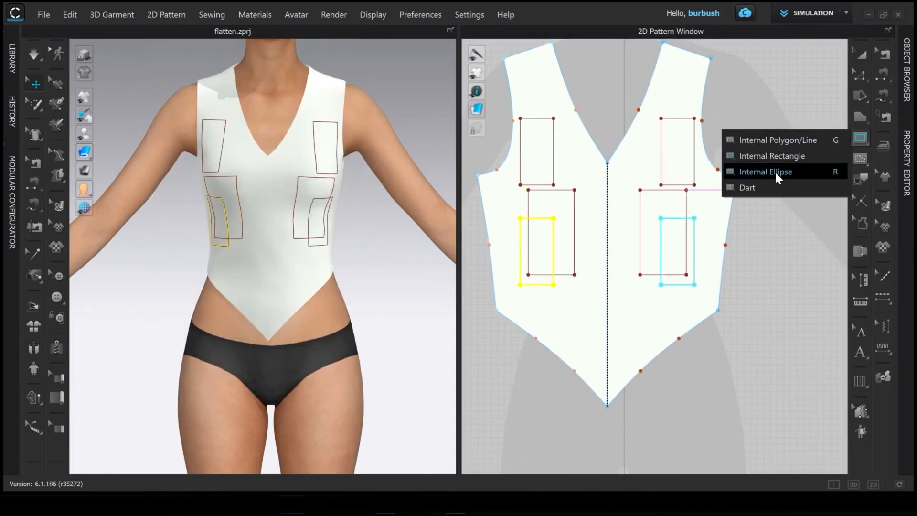
{"action": "left_click", "coordinate": [796, 139]}
{"action": "left_click", "coordinate": [855, 59]}
{"action": "left_click_drag", "start_coordinate": [554, 256], "coordinate": [555, 158]}
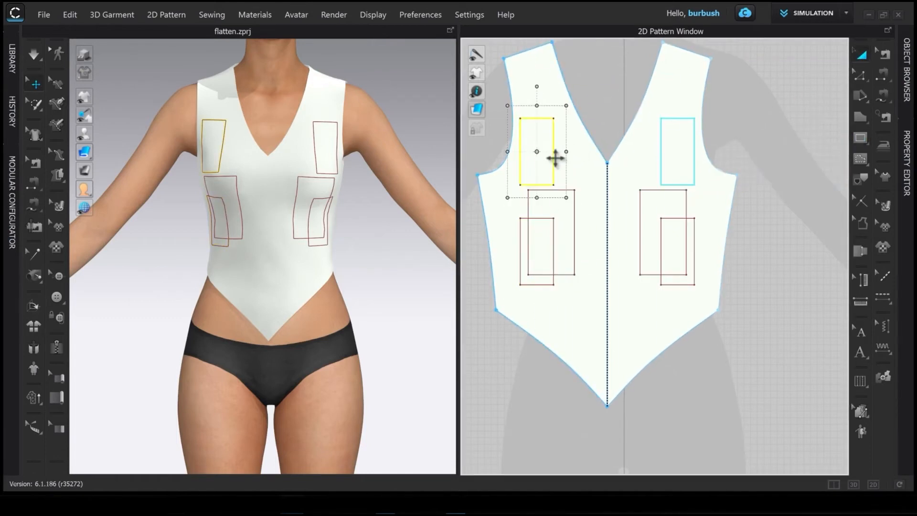
{"action": "key", "text": "Delete"}
{"action": "left_click", "coordinate": [572, 195]}
{"action": "key", "text": "Delete"}
{"action": "left_click", "coordinate": [546, 220]}
{"action": "key", "text": "Delete"}
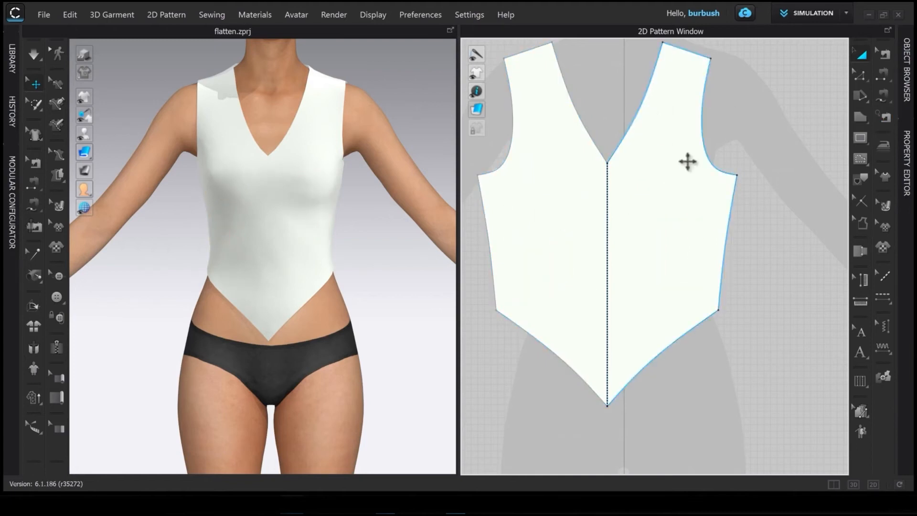
{"action": "left_click", "coordinate": [861, 139]}
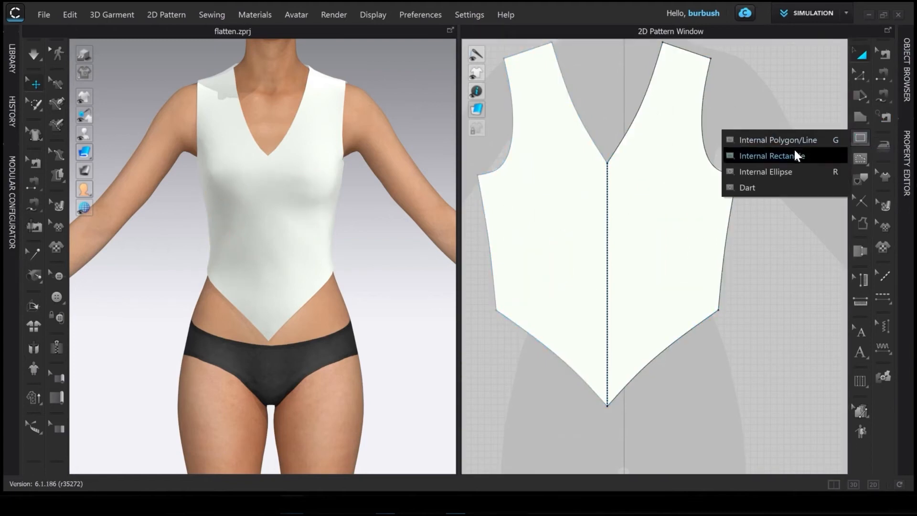
{"action": "left_click", "coordinate": [758, 172]}
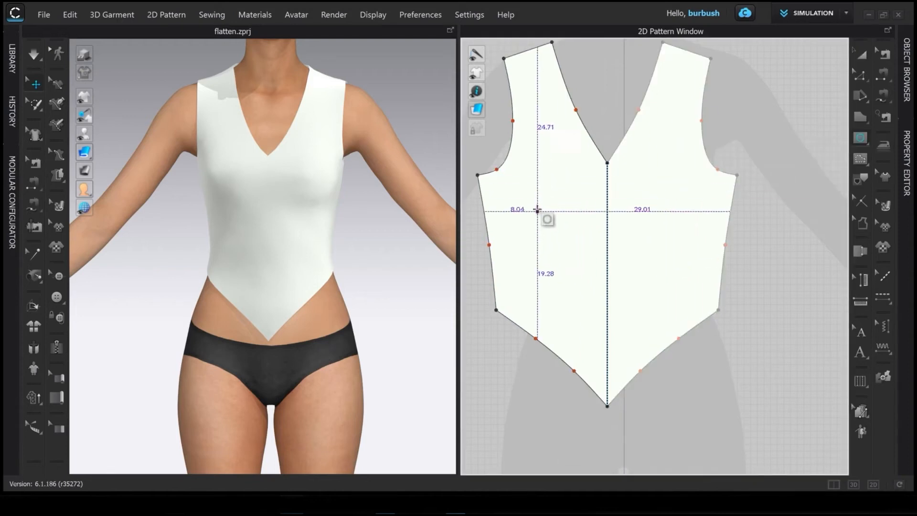
{"action": "left_click", "coordinate": [543, 204]}
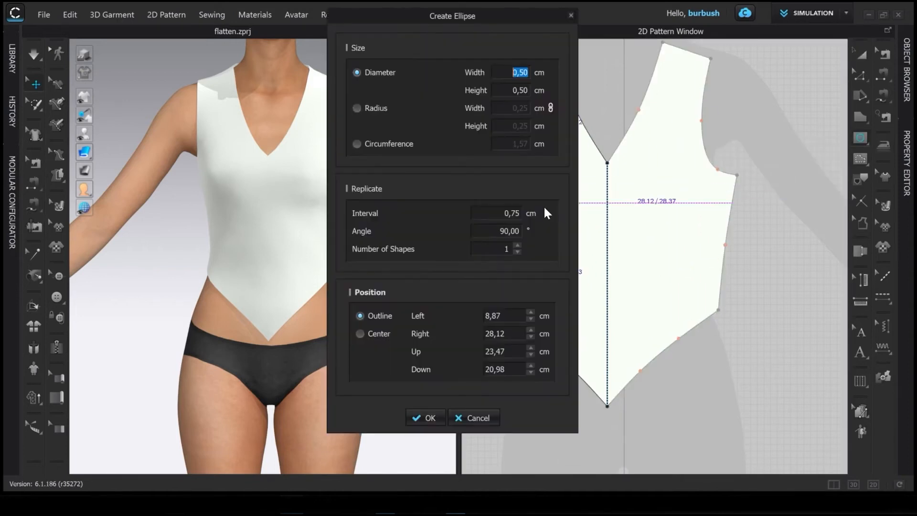
{"action": "left_click_drag", "start_coordinate": [521, 18], "coordinate": [297, 4]}
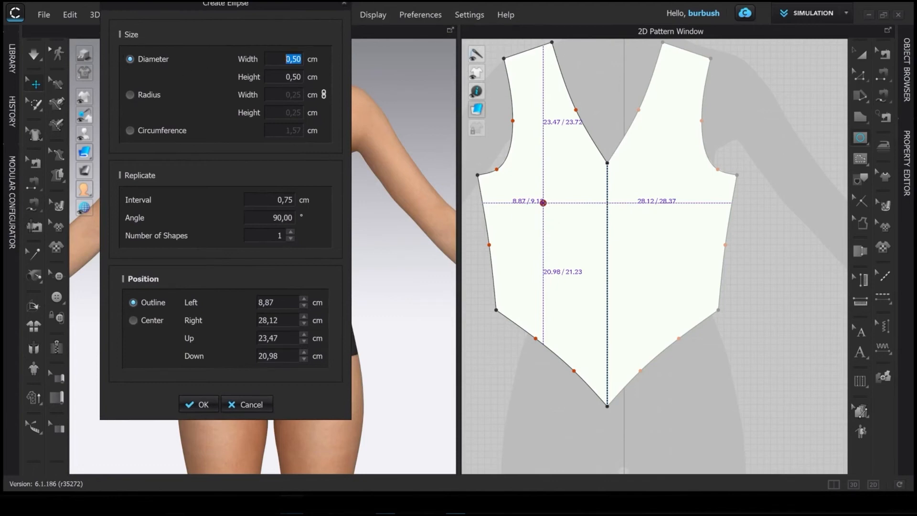
{"action": "type", "text": "5"}
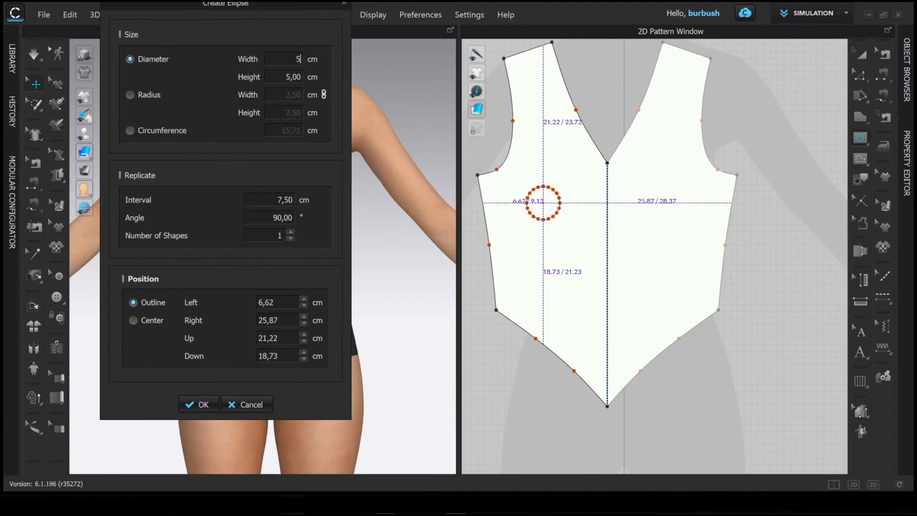
{"action": "left_click", "coordinate": [130, 95]}
{"action": "type", "text": "10"}
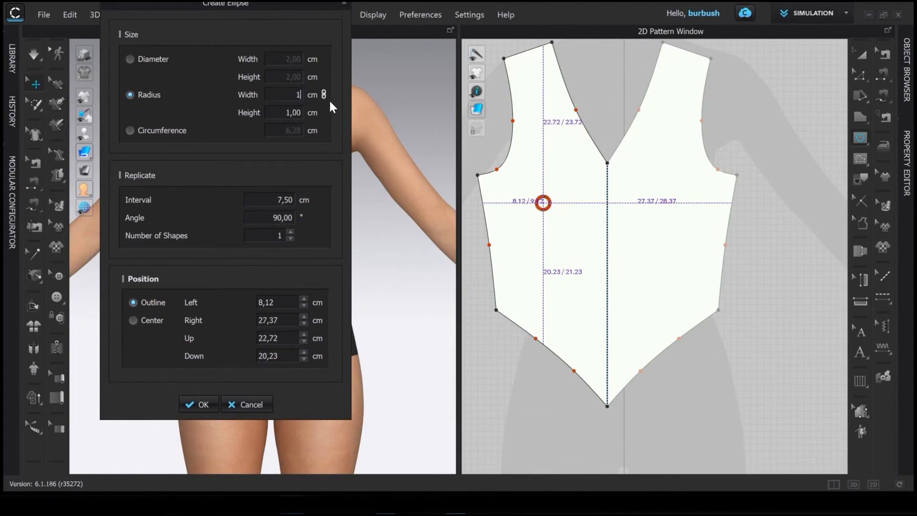
{"action": "left_click", "coordinate": [129, 130]}
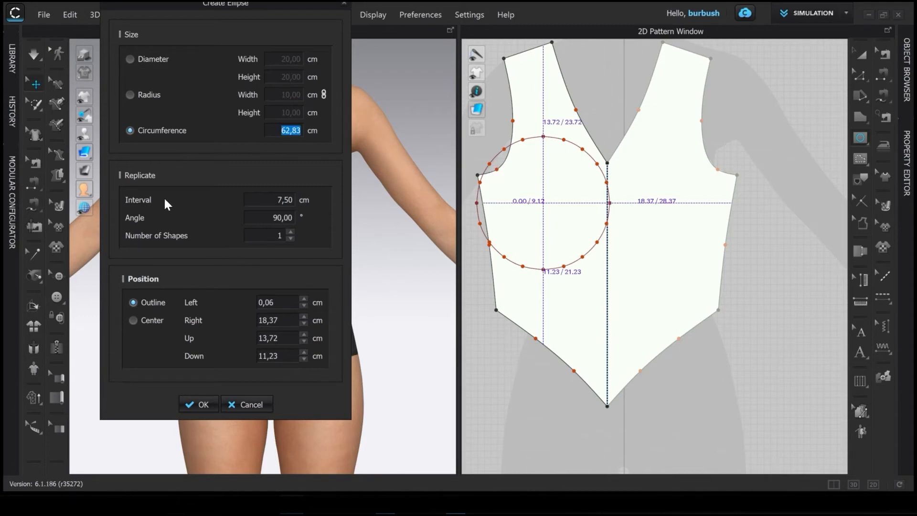
{"action": "left_click", "coordinate": [291, 233]}
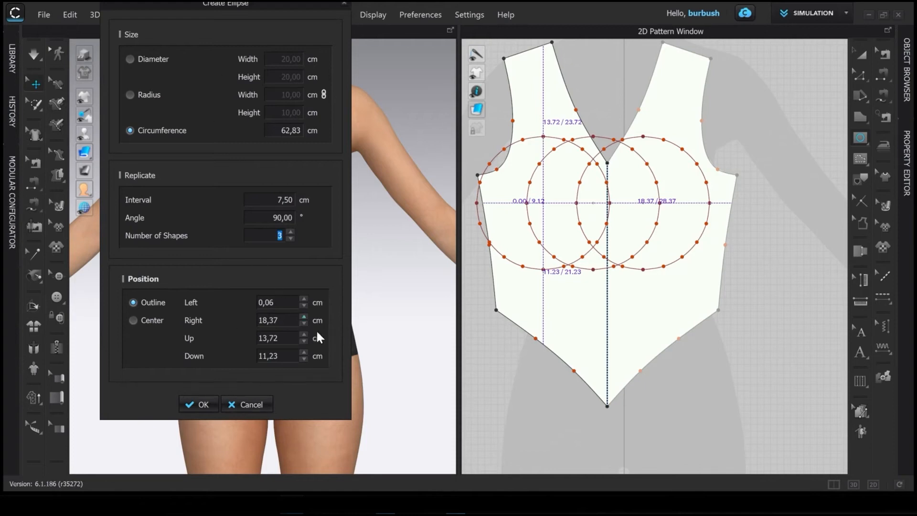
{"action": "left_click", "coordinate": [253, 408]}
Step: Create a dart on each half of the back bodice piece with left and right widths of 2 cm and upper and lower heights of 12 cm
{"action": "scroll", "coordinate": [830, 124], "scroll_direction": "down", "scroll_amount": 3}
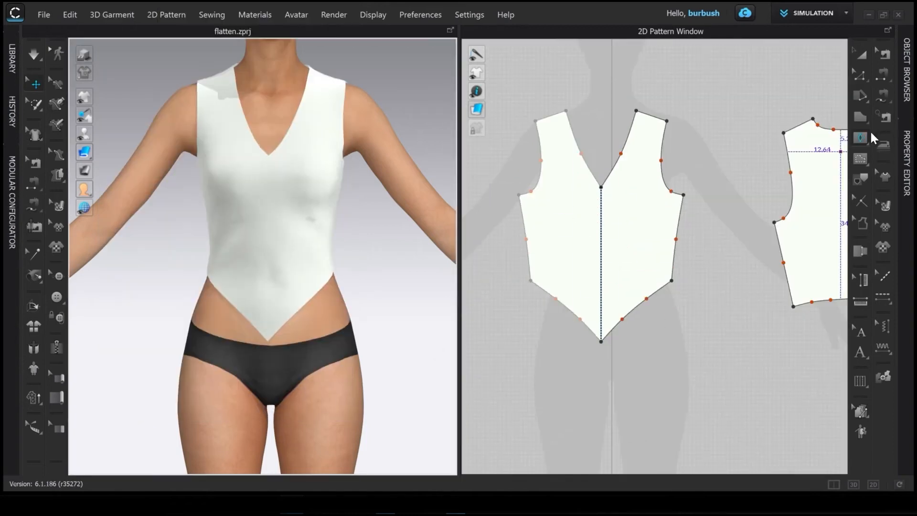
{"action": "left_click", "coordinate": [859, 139]}
{"action": "left_click", "coordinate": [796, 186]}
{"action": "middle_click_drag", "start_coordinate": [569, 229], "coordinate": [450, 191]}
{"action": "left_click", "coordinate": [710, 212]}
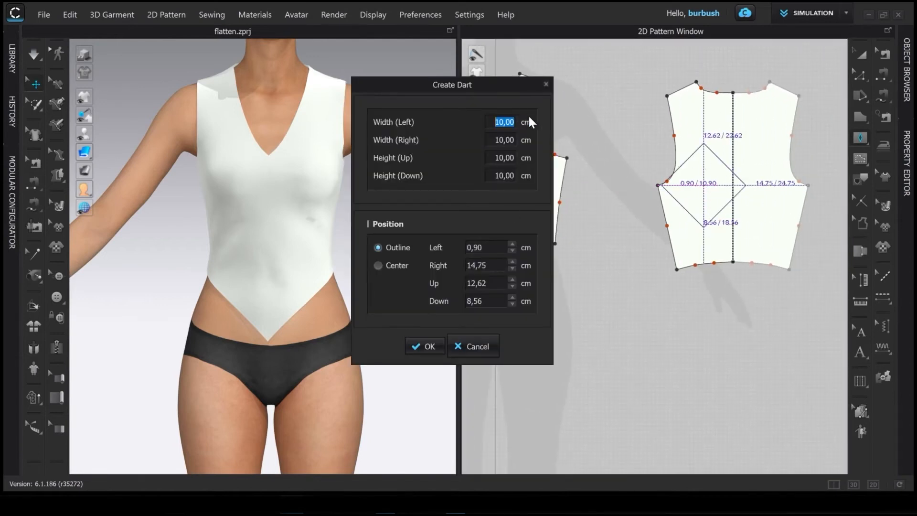
{"action": "type", "text": "2"}
{"action": "key", "text": "Tab"}
{"action": "type", "text": "2"}
{"action": "key", "text": "Tab"}
{"action": "type", "text": "12"}
{"action": "key", "text": "Tab"}
{"action": "type", "text": "12"}
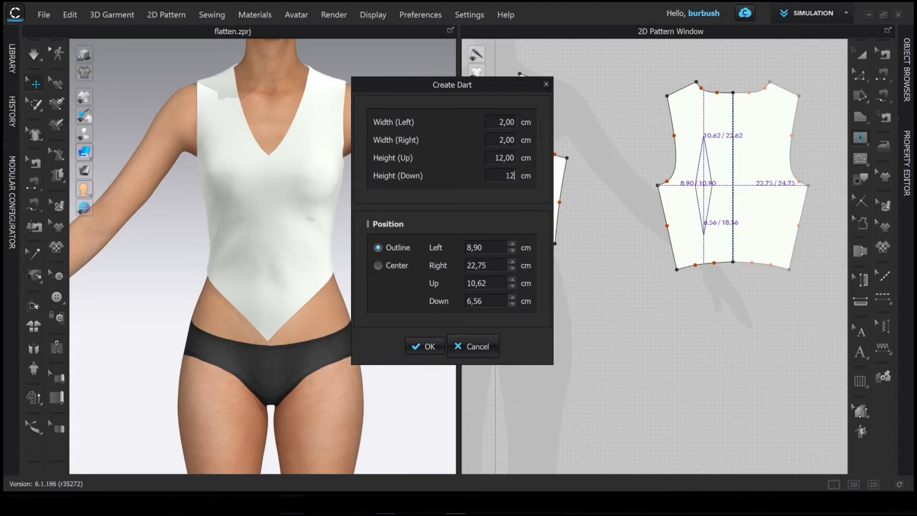
{"action": "left_click", "coordinate": [425, 345]}
Step: Examine the two darts in the back pattern piece and on the avatar's back with Transform Pattern active
{"action": "scroll", "coordinate": [686, 231], "scroll_direction": "up", "scroll_amount": 5}
{"action": "middle_click_drag", "start_coordinate": [675, 297], "coordinate": [609, 291]}
{"action": "left_click", "coordinate": [860, 55]}
{"action": "left_click", "coordinate": [761, 153]}
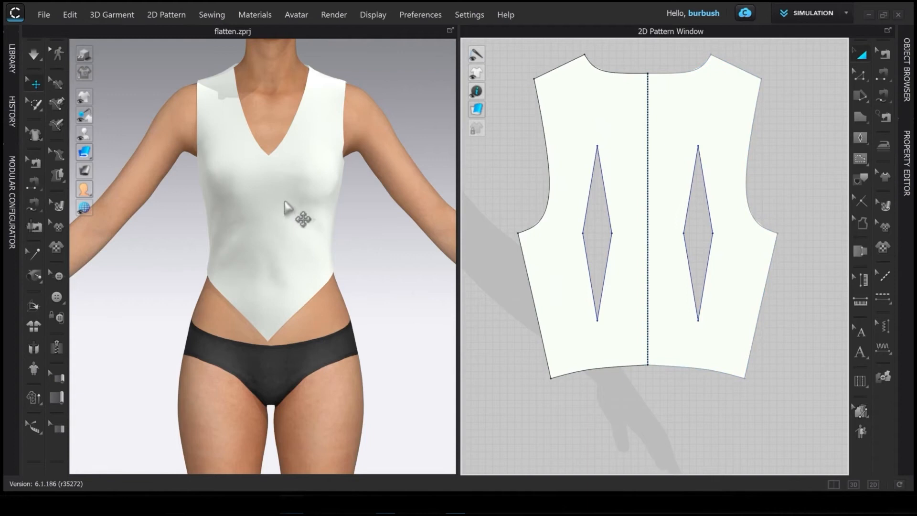
{"action": "right_click_drag", "start_coordinate": [368, 224], "coordinate": [188, 210]}
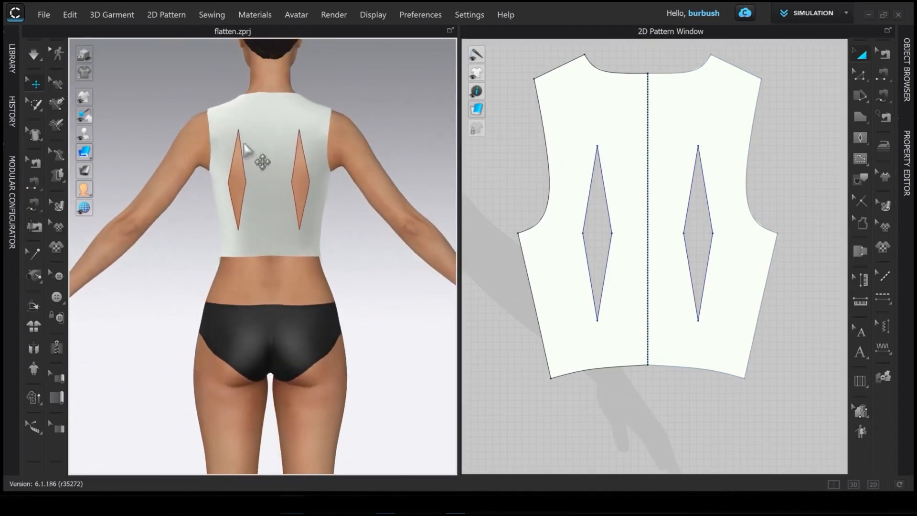
Step: Sew the two sides of each back dart together with Segment Sewing, along both the upper and lower edges
{"action": "scroll", "coordinate": [282, 279], "scroll_direction": "up", "scroll_amount": 4}
{"action": "key", "text": "b"}
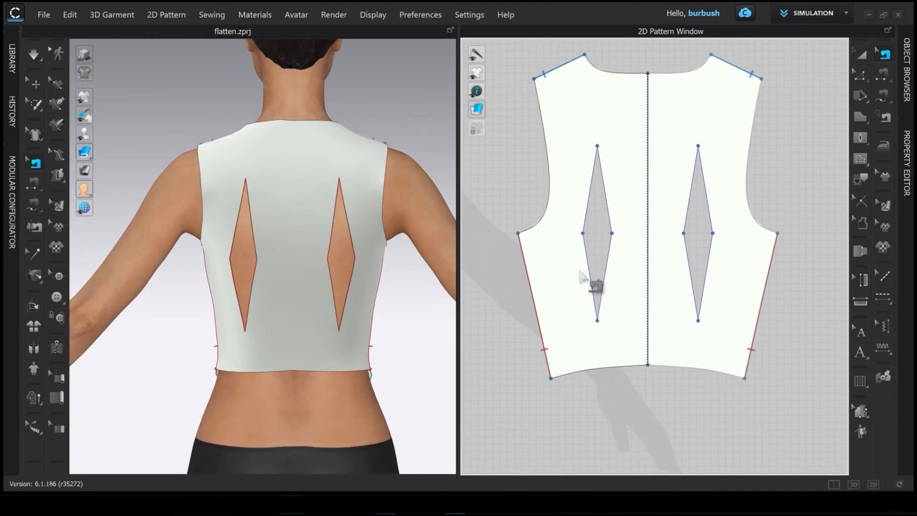
{"action": "left_click", "coordinate": [883, 74]}
{"action": "left_click", "coordinate": [587, 201]}
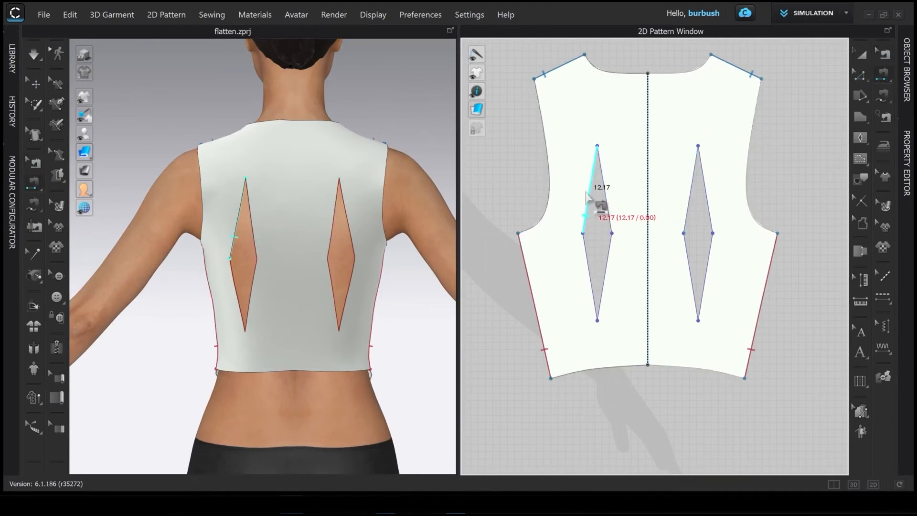
{"action": "left_click", "coordinate": [607, 207]}
{"action": "left_click", "coordinate": [586, 251]}
{"action": "left_click", "coordinate": [608, 250]}
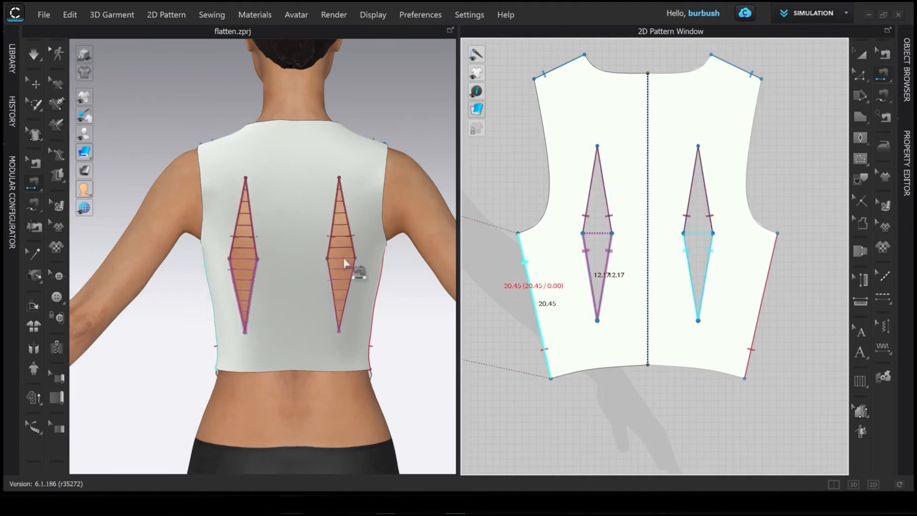
Step: Simulate the garment to close the sewn darts on the avatar's back
{"action": "scroll", "coordinate": [307, 269], "scroll_direction": "up", "scroll_amount": 2}
{"action": "key", "text": "space"}
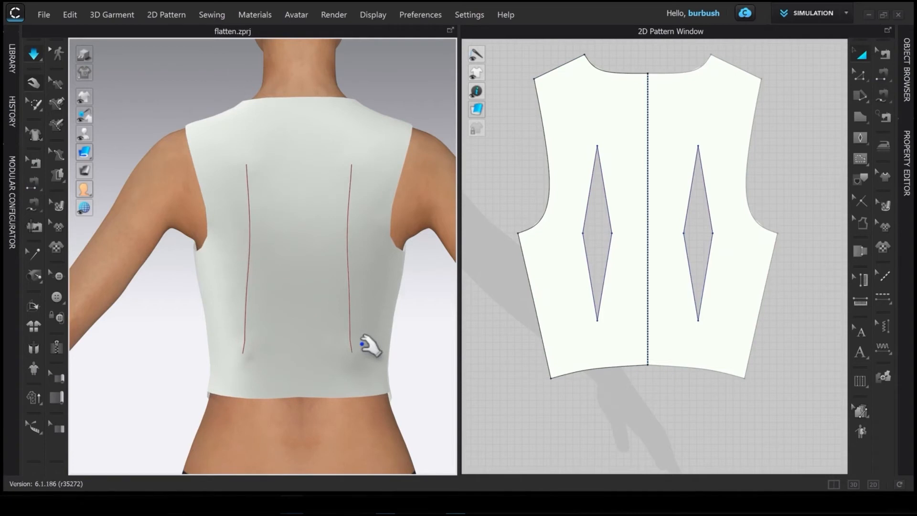
{"action": "key", "text": "space"}
Step: Undo the simulation, the dart sewing and the darts on the back bodice piece
{"action": "key", "text": "ctrl+z"}
{"action": "key", "text": "ctrl+z"}
{"action": "key", "text": "ctrl+z"}
{"action": "key", "text": "ctrl+z"}
{"action": "key", "text": "ctrl+z"}
Step: Draw a straight open internal line with Internal Polygon/Line, slanting across the chest of the front bodice piece toward the center fold
{"action": "scroll", "coordinate": [704, 262], "scroll_direction": "down", "scroll_amount": 5}
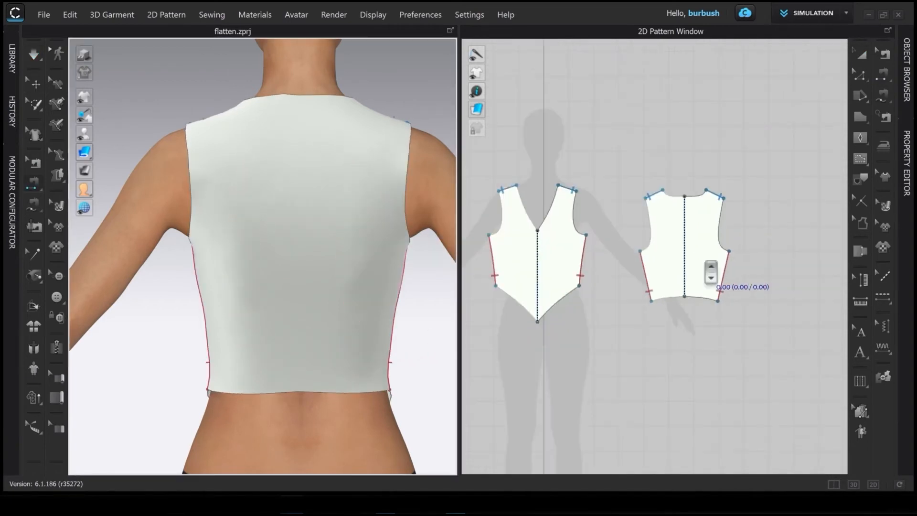
{"action": "scroll", "coordinate": [710, 272], "scroll_direction": "down", "scroll_amount": 3}
{"action": "right_click_drag", "start_coordinate": [245, 272], "coordinate": [382, 300]}
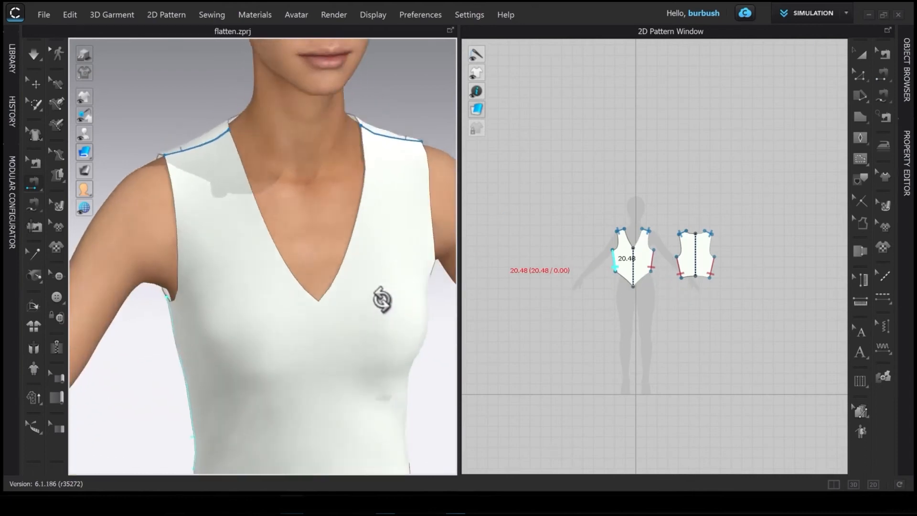
{"action": "scroll", "coordinate": [362, 305], "scroll_direction": "down", "scroll_amount": 3}
{"action": "middle_click_drag", "start_coordinate": [344, 311], "coordinate": [336, 285]}
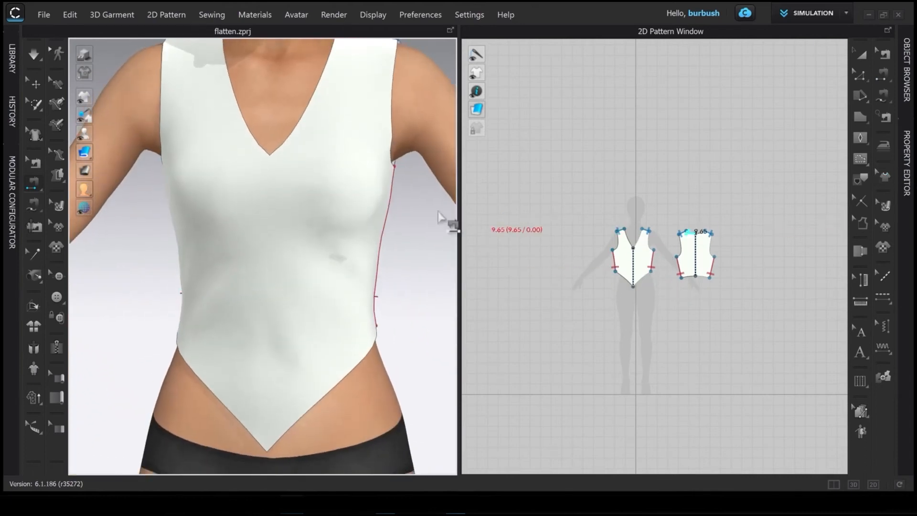
{"action": "scroll", "coordinate": [381, 213], "scroll_direction": "up", "scroll_amount": 3}
{"action": "scroll", "coordinate": [638, 282], "scroll_direction": "up", "scroll_amount": 5}
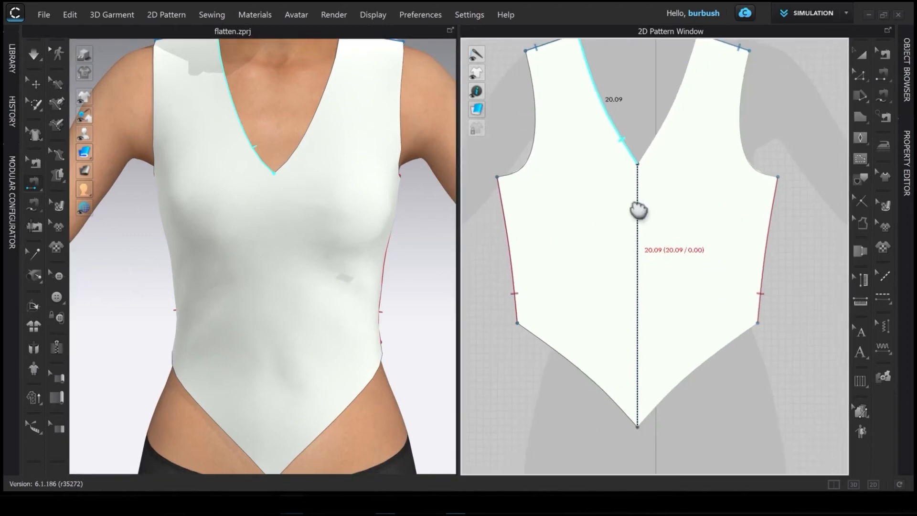
{"action": "scroll", "coordinate": [638, 210], "scroll_direction": "down", "scroll_amount": 3}
{"action": "left_click", "coordinate": [858, 136]}
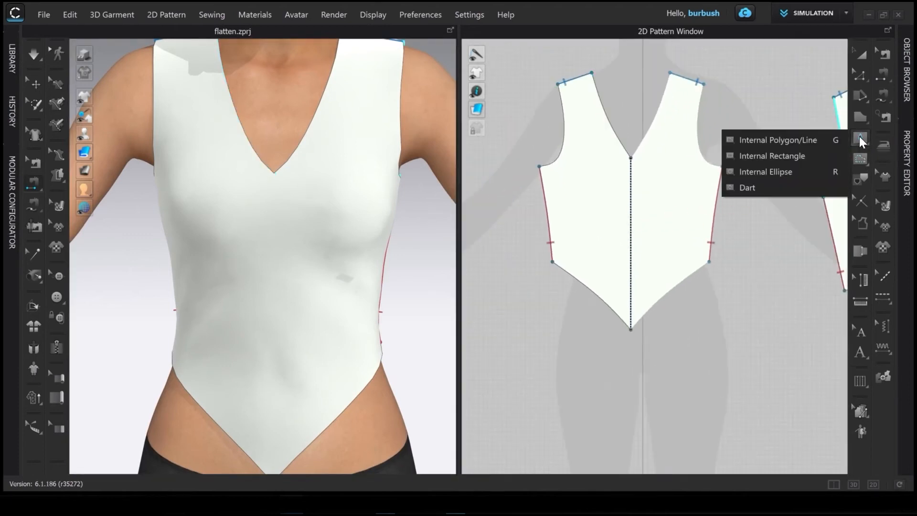
{"action": "left_click", "coordinate": [769, 140]}
{"action": "left_click", "coordinate": [578, 157]}
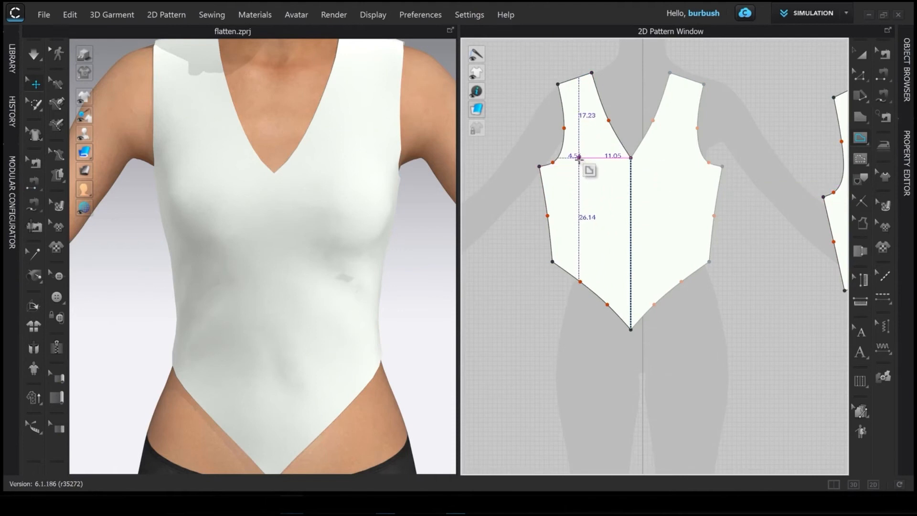
{"action": "double_click", "coordinate": [617, 207]}
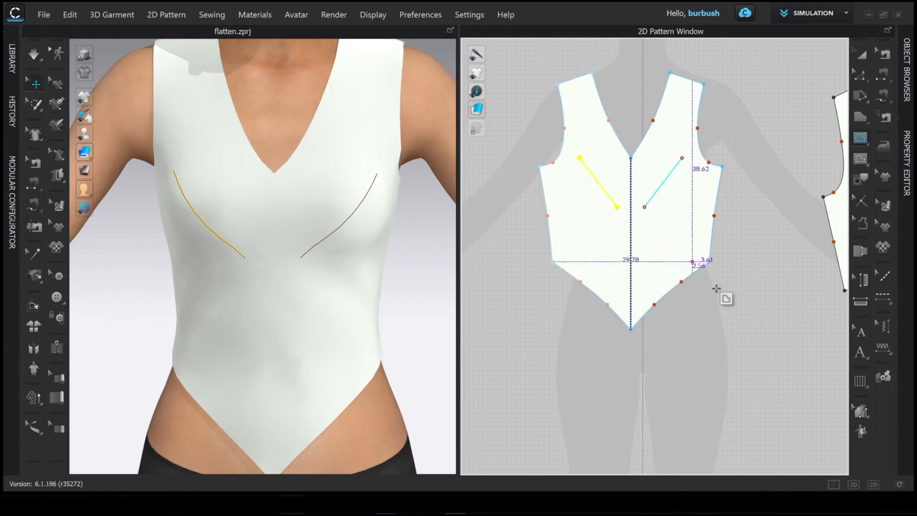
Step: Draw a closed four-sided internal polygon below the slanted line on the front bodice piece
{"action": "left_click", "coordinate": [570, 207]}
{"action": "left_click", "coordinate": [624, 226]}
{"action": "left_click", "coordinate": [597, 261]}
{"action": "left_click", "coordinate": [570, 239]}
{"action": "left_click", "coordinate": [570, 207]}
Step: Draw a closed internal shape above the slanted line, with curved segments around its inner end and straight segments of about 8.8 and 4.1 cm
{"action": "scroll", "coordinate": [610, 174], "scroll_direction": "up", "scroll_amount": 5}
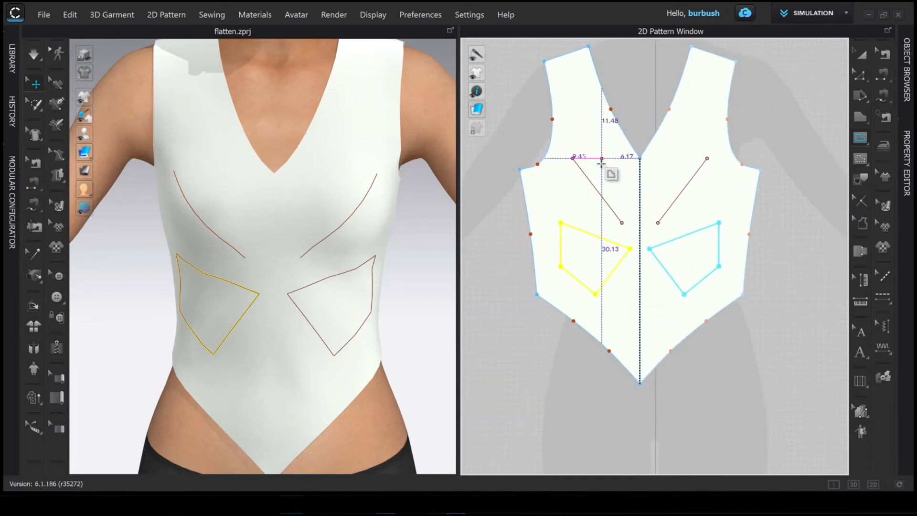
{"action": "left_click", "coordinate": [575, 102]}
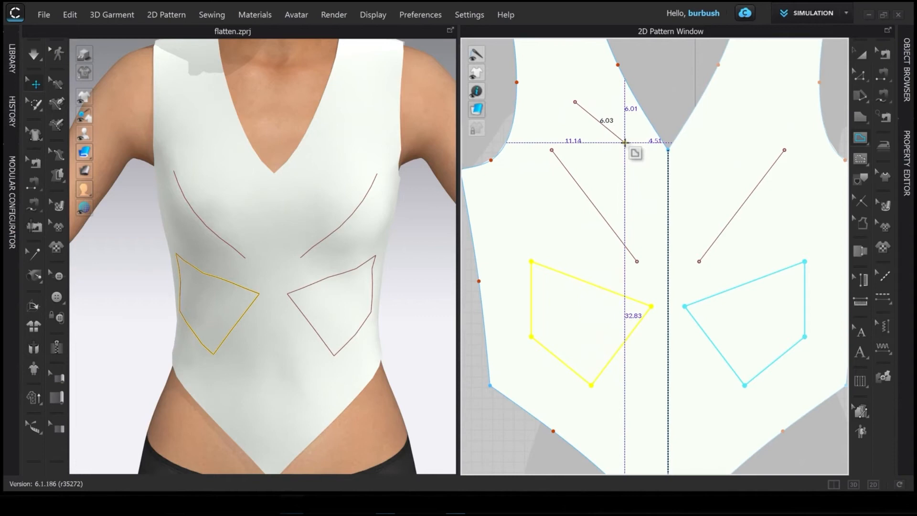
{"action": "left_click_drag", "start_coordinate": [623, 139], "coordinate": [631, 174]}
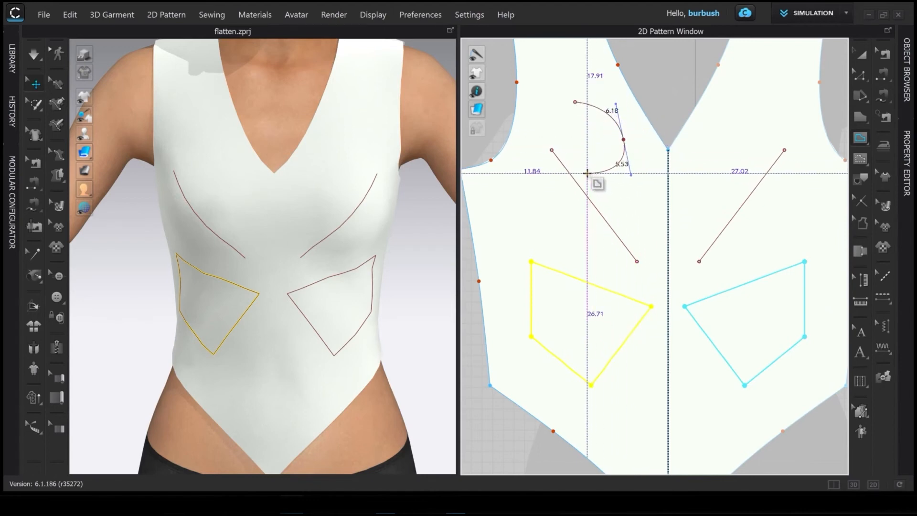
{"action": "left_click_drag", "start_coordinate": [585, 173], "coordinate": [571, 165]}
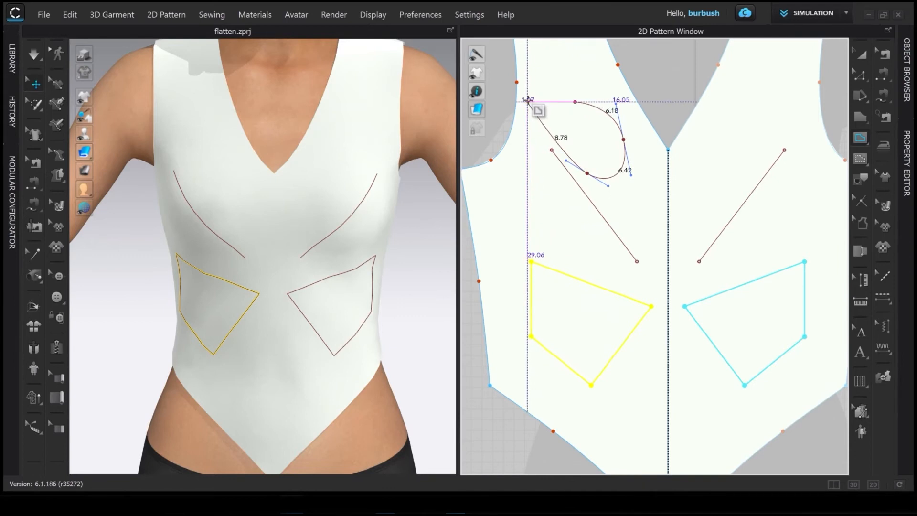
{"action": "left_click", "coordinate": [528, 101]}
{"action": "left_click", "coordinate": [552, 66]}
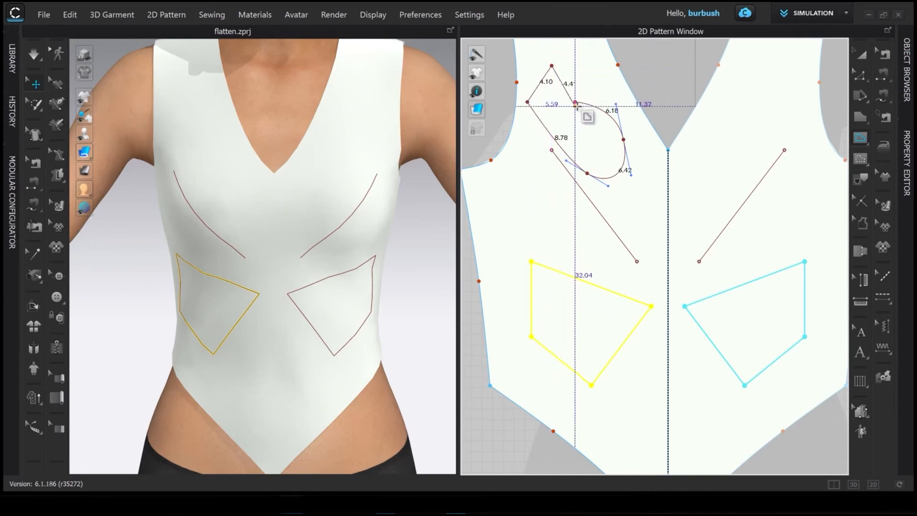
{"action": "left_click", "coordinate": [575, 102]}
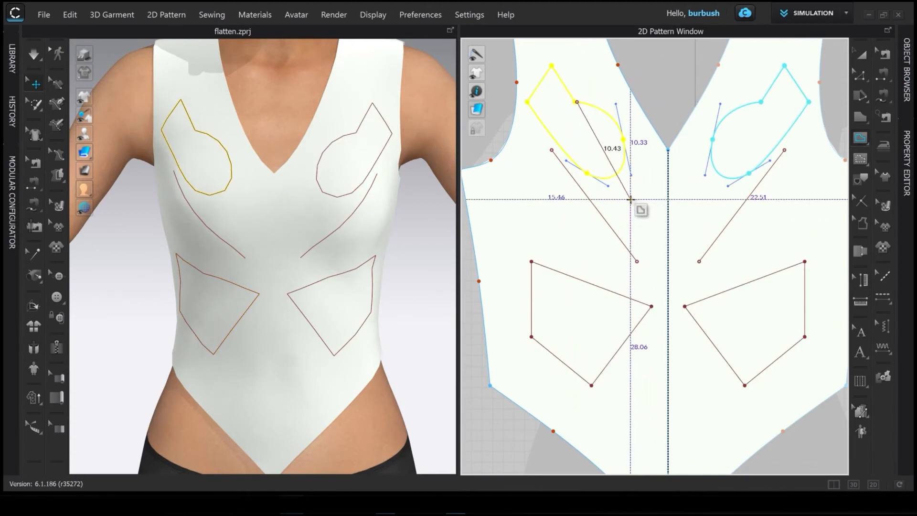
Step: Draw a small closed internal shape with a curved upper edge between the slanted line and the four-sided polygon
{"action": "scroll", "coordinate": [630, 198], "scroll_direction": "down", "scroll_amount": 3}
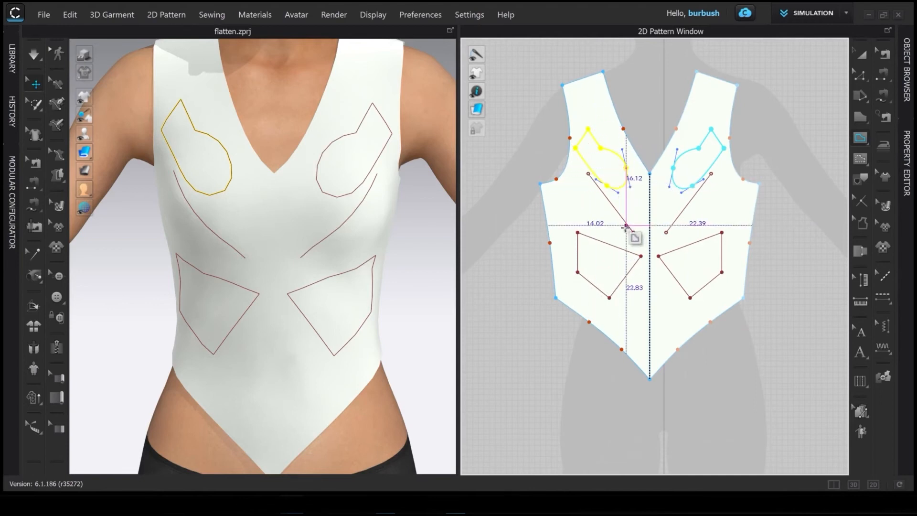
{"action": "scroll", "coordinate": [631, 211], "scroll_direction": "up", "scroll_amount": 3}
{"action": "left_click_drag", "start_coordinate": [554, 219], "coordinate": [570, 233]}
{"action": "left_click", "coordinate": [575, 252]}
{"action": "left_click", "coordinate": [528, 231]}
Step: Clone the four-sided internal shape as a separate pattern piece and place it beside the front bodice piece
{"action": "scroll", "coordinate": [635, 282], "scroll_direction": "down", "scroll_amount": 3}
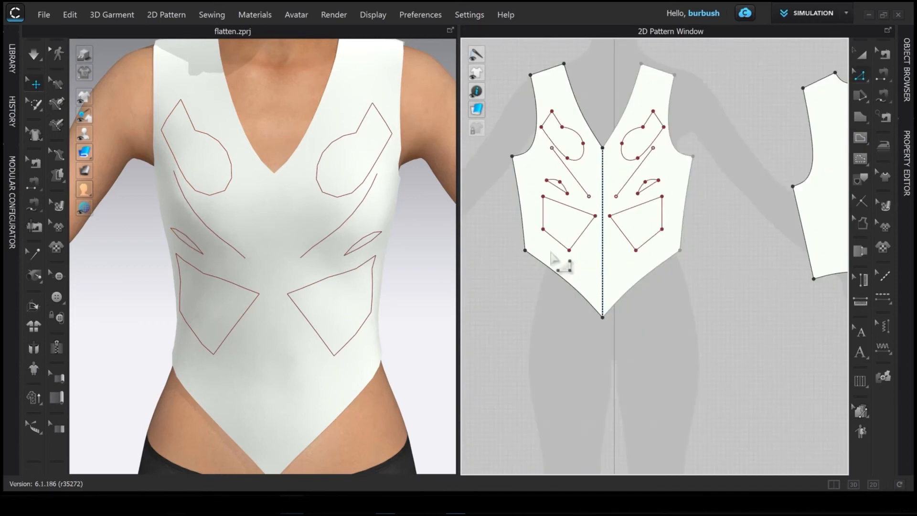
{"action": "scroll", "coordinate": [561, 241], "scroll_direction": "up", "scroll_amount": 2}
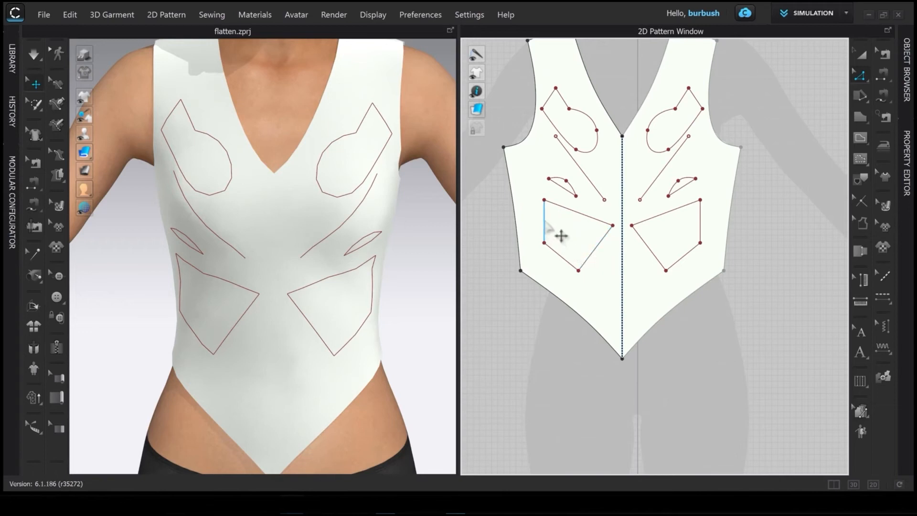
{"action": "left_click", "coordinate": [545, 223]}
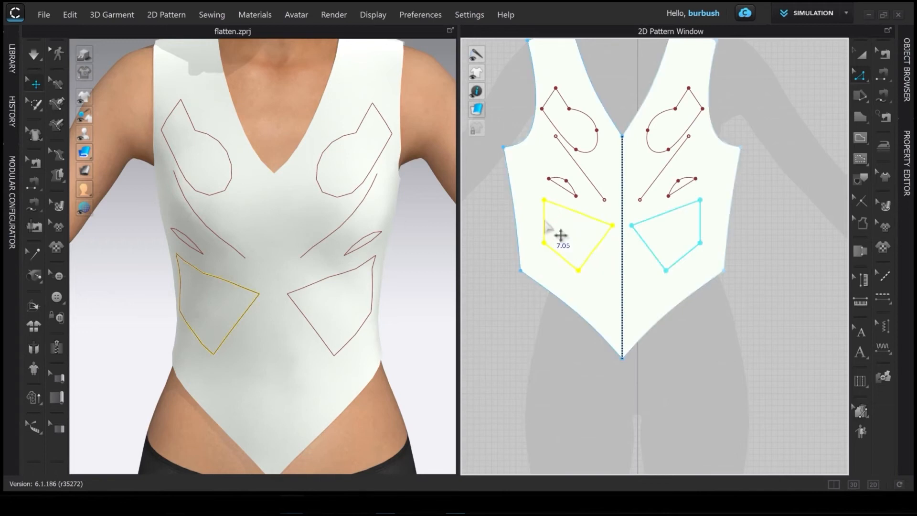
{"action": "right_click", "coordinate": [545, 222]}
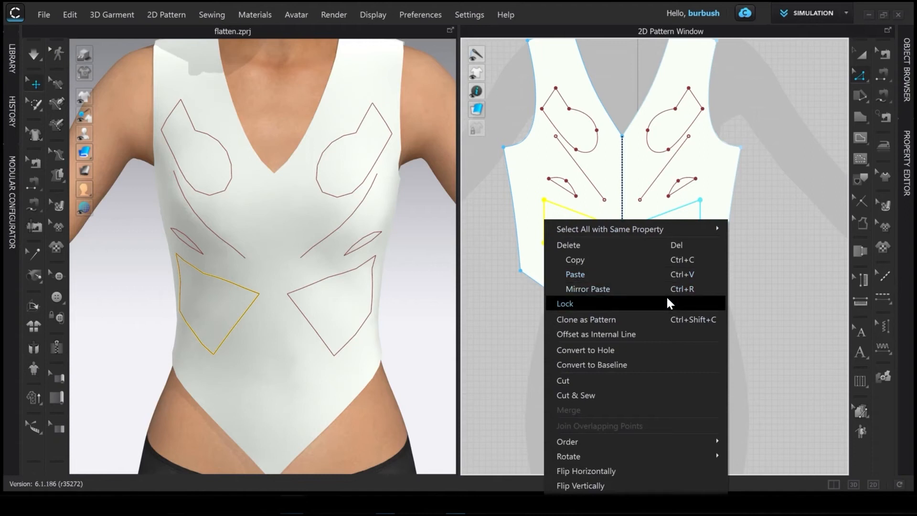
{"action": "left_click", "coordinate": [623, 320]}
{"action": "scroll", "coordinate": [624, 315], "scroll_direction": "down", "scroll_amount": 5}
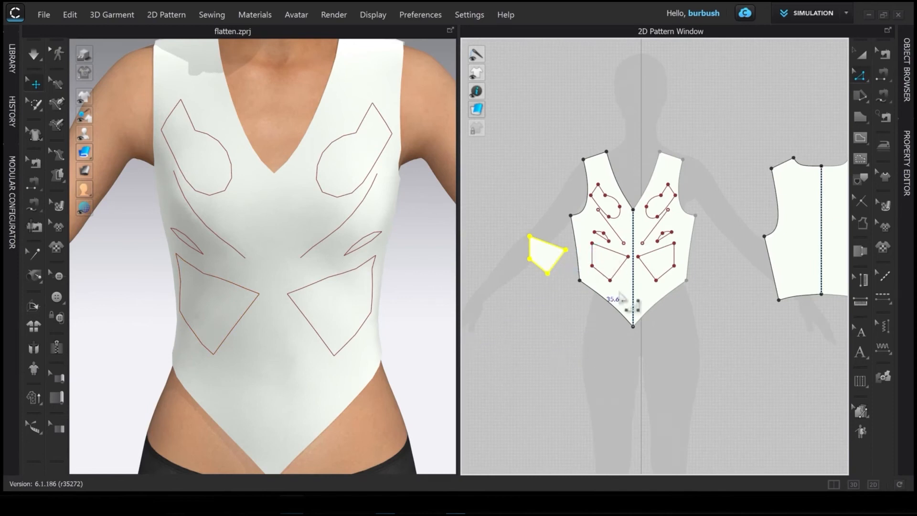
Step: Sew three edges of the cloned piece to the matching edges of the internal polygon with Segment Sewing, leaving the upper edge open
{"action": "scroll", "coordinate": [604, 301], "scroll_direction": "up", "scroll_amount": 4}
{"action": "left_click", "coordinate": [882, 74]}
{"action": "left_click", "coordinate": [506, 222]}
{"action": "left_click", "coordinate": [613, 237]}
{"action": "left_click", "coordinate": [522, 258]}
{"action": "left_click", "coordinate": [629, 269]}
{"action": "left_click", "coordinate": [549, 255]}
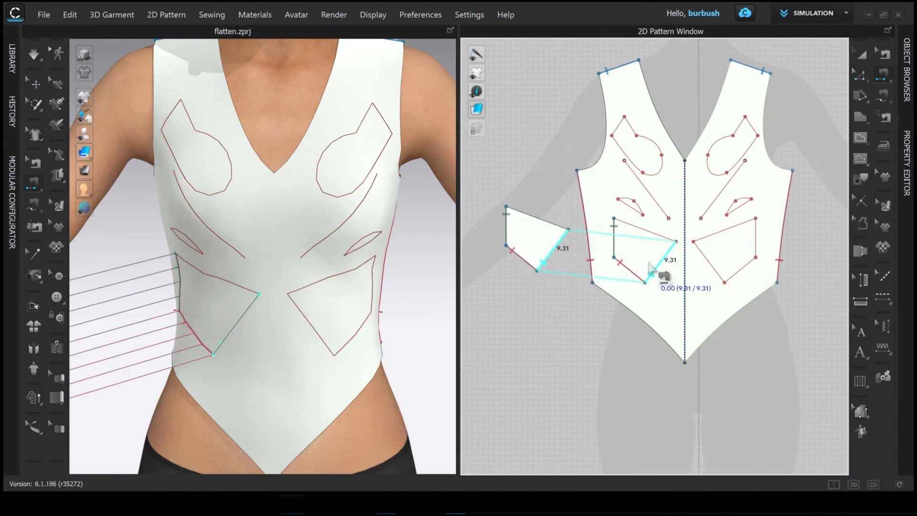
{"action": "left_click", "coordinate": [660, 261]}
Step: Superimpose the cloned piece over its sewn outline on the front of the bodice in the 3D view
{"action": "scroll", "coordinate": [492, 265], "scroll_direction": "down", "scroll_amount": 2}
{"action": "scroll", "coordinate": [493, 268], "scroll_direction": "down", "scroll_amount": 2}
{"action": "scroll", "coordinate": [248, 370], "scroll_direction": "down", "scroll_amount": 5}
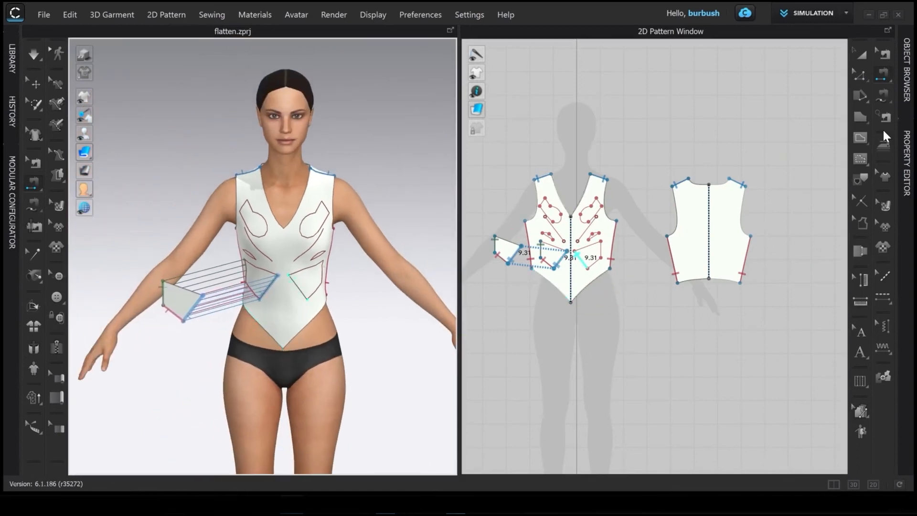
{"action": "left_click", "coordinate": [862, 55]}
{"action": "left_click", "coordinate": [181, 304]}
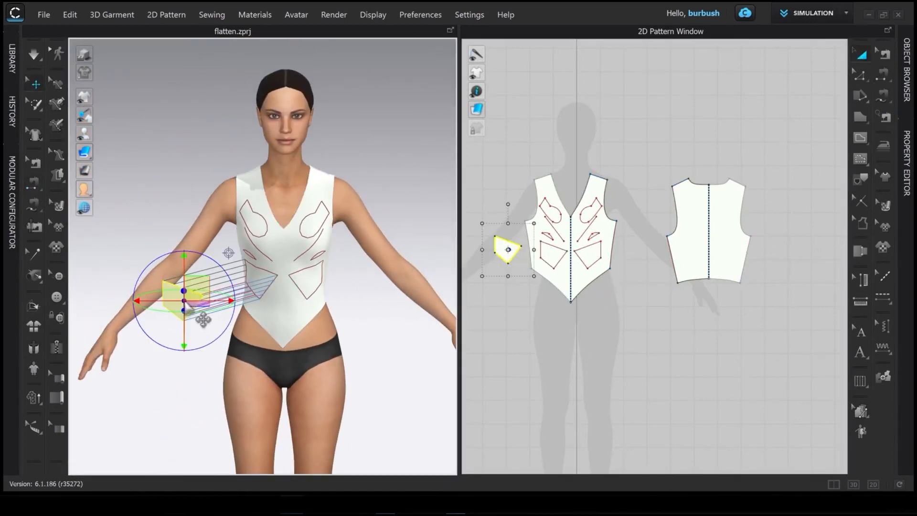
{"action": "right_click", "coordinate": [186, 305]}
{"action": "left_click", "coordinate": [255, 290]}
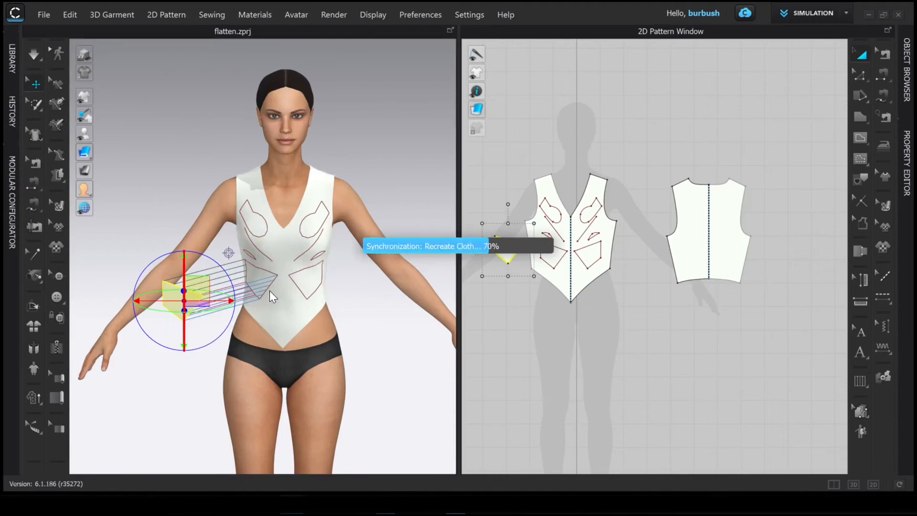
Step: Simulate the garment and tug the cloned piece to check that it hangs open like a pocket
{"action": "scroll", "coordinate": [324, 291], "scroll_direction": "up", "scroll_amount": 4}
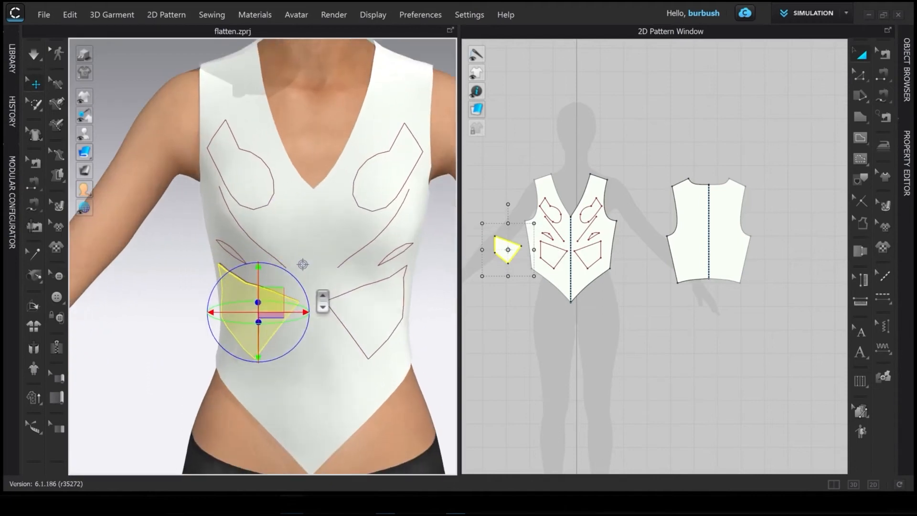
{"action": "key", "text": "q"}
{"action": "left_click", "coordinate": [245, 292]}
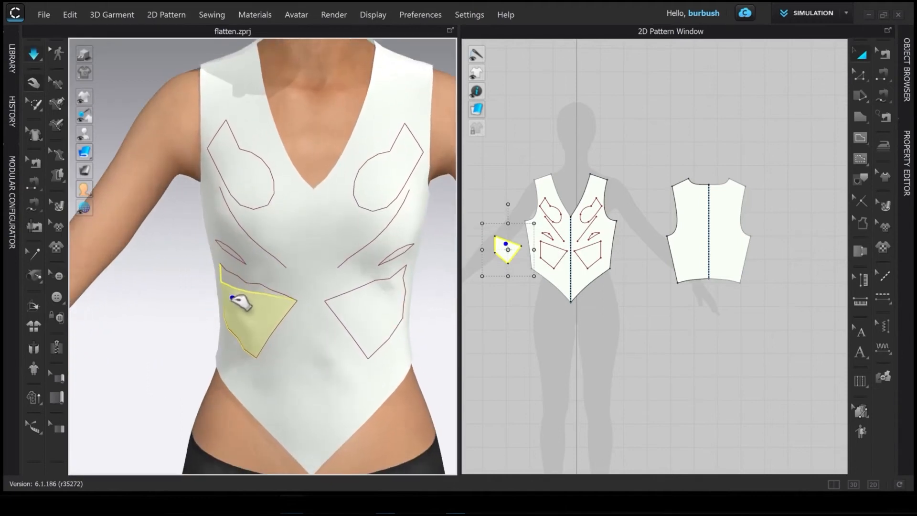
{"action": "left_click_drag", "start_coordinate": [270, 311], "coordinate": [243, 300]}
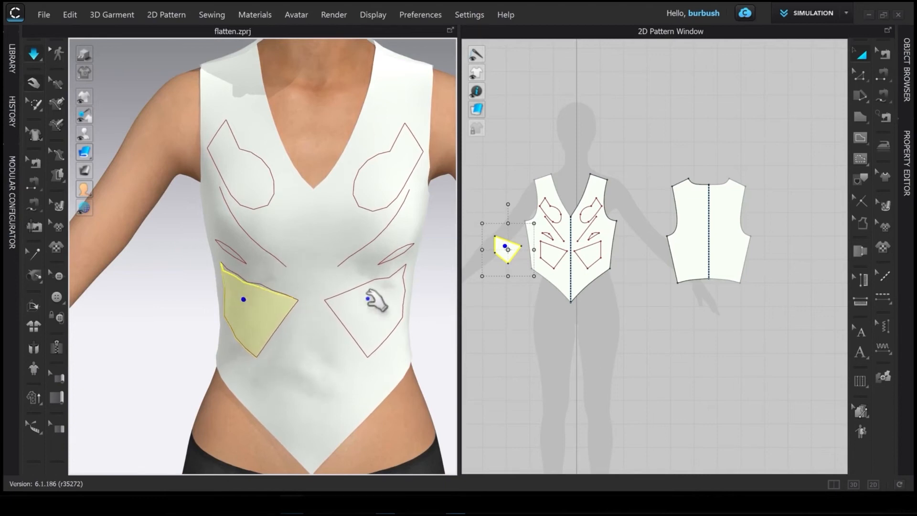
{"action": "key", "text": "space"}
Step: Convert the large curved internal shape on the front bodice piece to a hole
{"action": "scroll", "coordinate": [536, 277], "scroll_direction": "up", "scroll_amount": 4}
{"action": "middle_click_drag", "start_coordinate": [544, 279], "coordinate": [572, 300]}
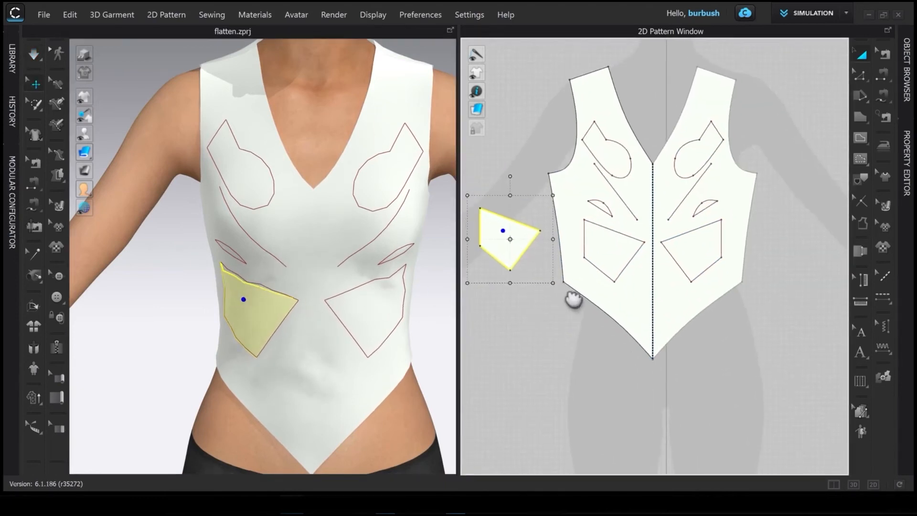
{"action": "middle_click_drag", "start_coordinate": [661, 255], "coordinate": [638, 268]}
{"action": "left_click", "coordinate": [860, 73]}
{"action": "left_click", "coordinate": [602, 163]}
{"action": "right_click", "coordinate": [592, 156]}
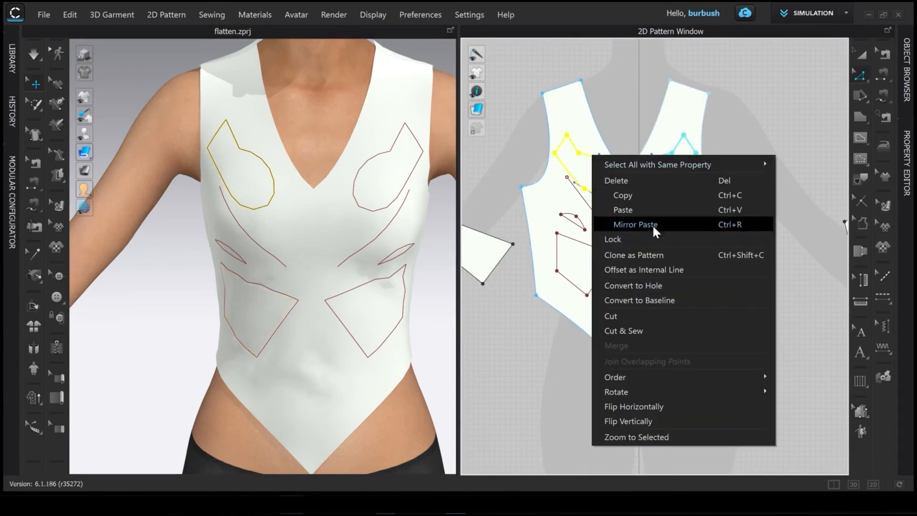
{"action": "left_click", "coordinate": [671, 285]}
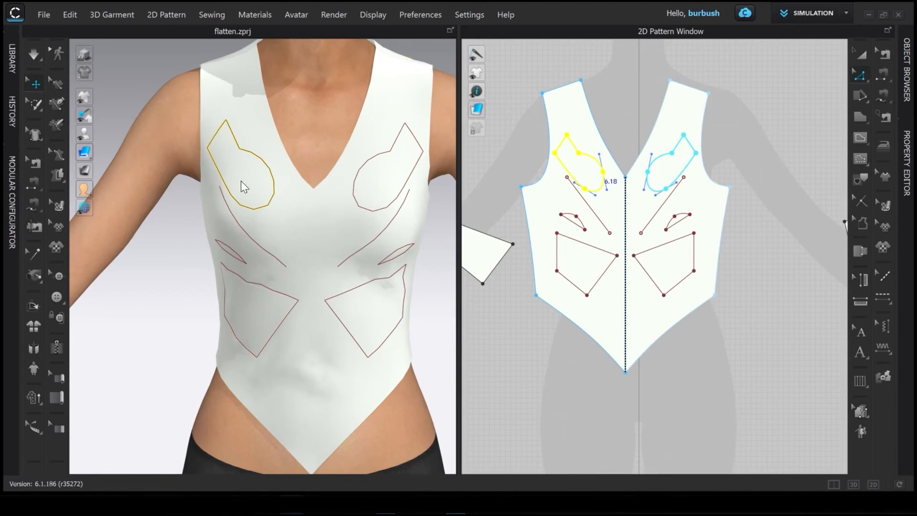
{"action": "right_click_drag", "start_coordinate": [276, 233], "coordinate": [260, 221]}
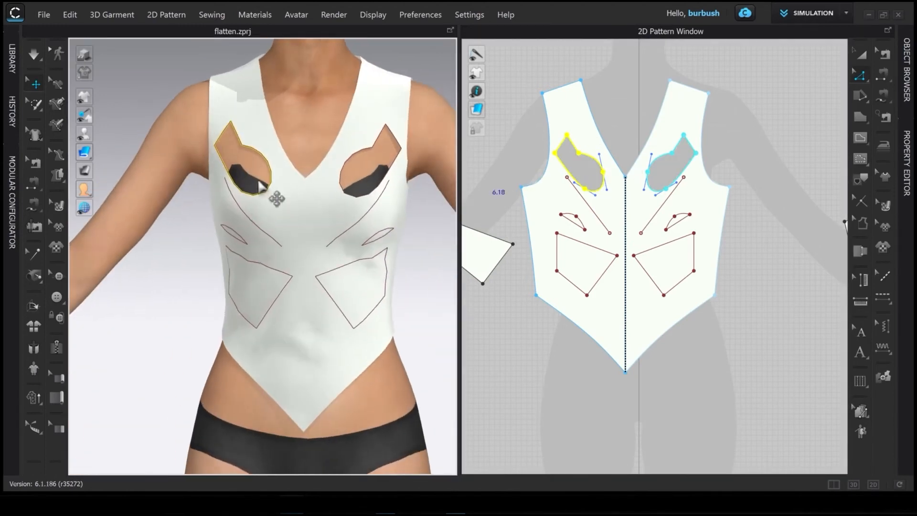
Step: Cut and sew the small curved dart-shaped internal shape on the front bodice piece with Cut & Sew
{"action": "scroll", "coordinate": [590, 238], "scroll_direction": "up", "scroll_amount": 4}
{"action": "left_click", "coordinate": [592, 231]}
{"action": "right_click", "coordinate": [576, 216]}
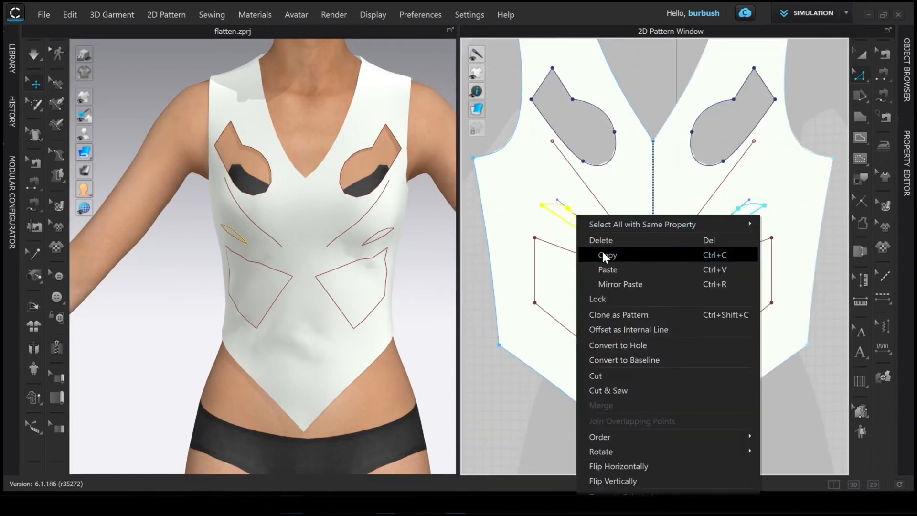
{"action": "left_click", "coordinate": [629, 392]}
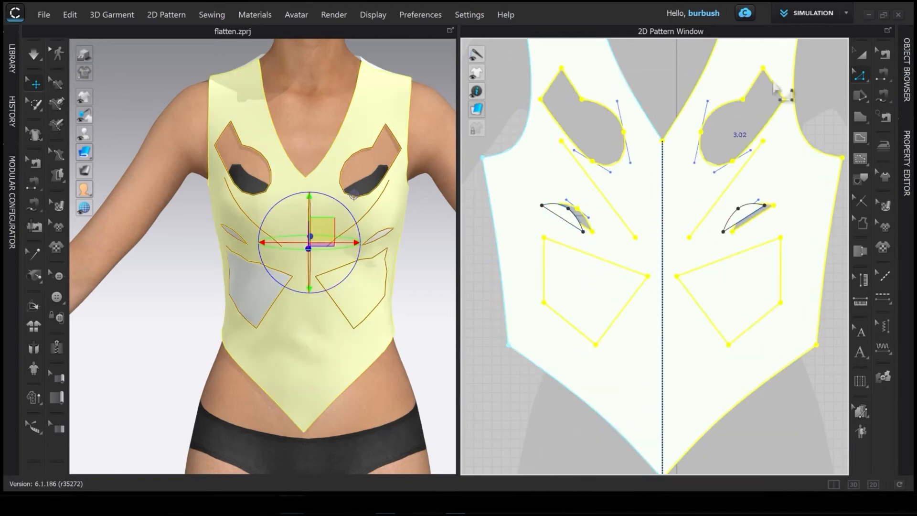
Step: Move the cut-out dart piece away from the front bodice to an empty area beside its armhole in the 2D pattern
{"action": "left_click", "coordinate": [862, 58]}
{"action": "scroll", "coordinate": [667, 168], "scroll_direction": "down", "scroll_amount": 2}
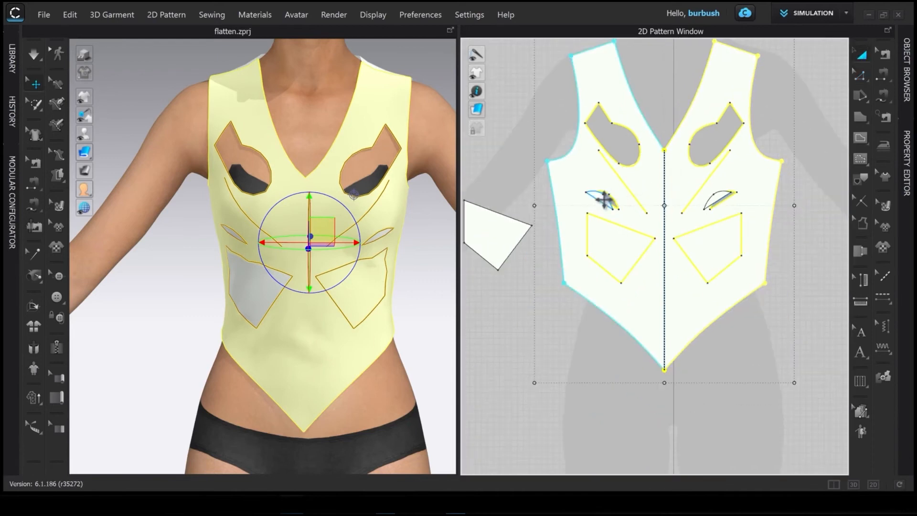
{"action": "left_click_drag", "start_coordinate": [603, 200], "coordinate": [523, 125]}
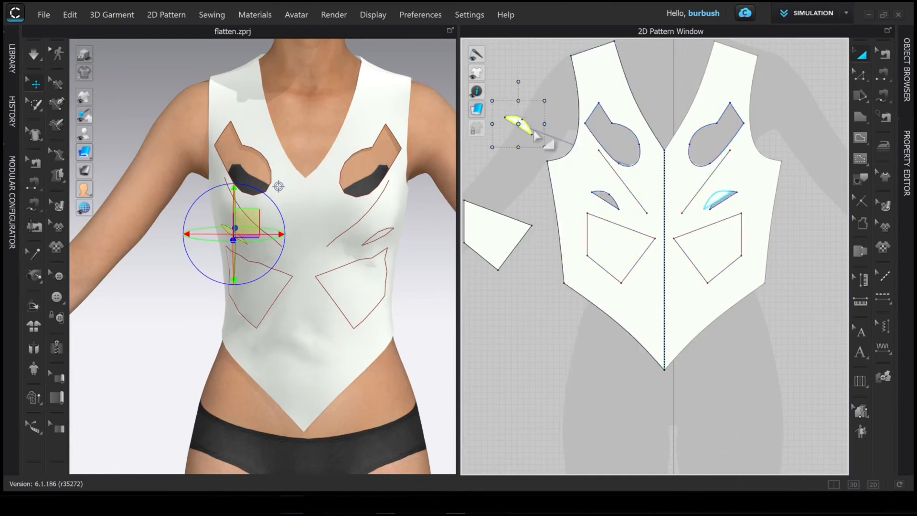
{"action": "scroll", "coordinate": [628, 219], "scroll_direction": "up", "scroll_amount": 3}
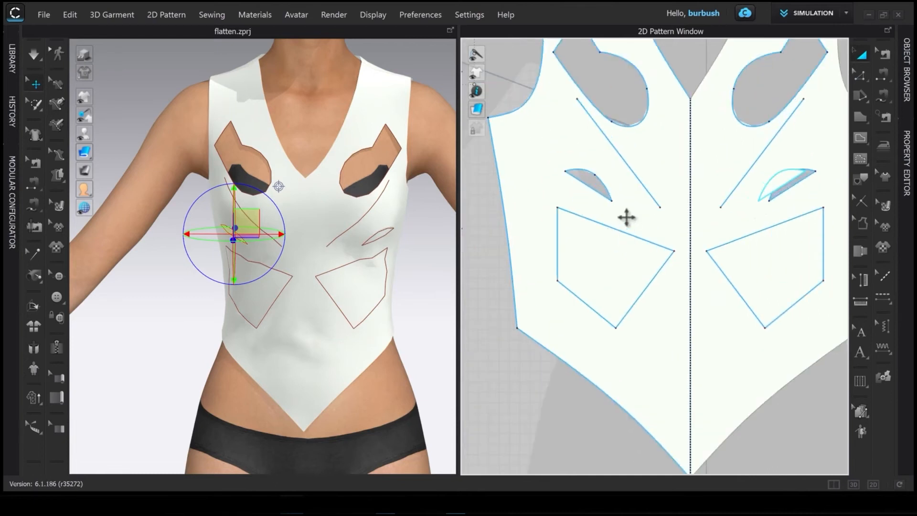
Step: Pull the cut-out dart piece away from the bodice in the 3D view and inspect its seam lines up close
{"action": "right_click_drag", "start_coordinate": [341, 294], "coordinate": [282, 296]}
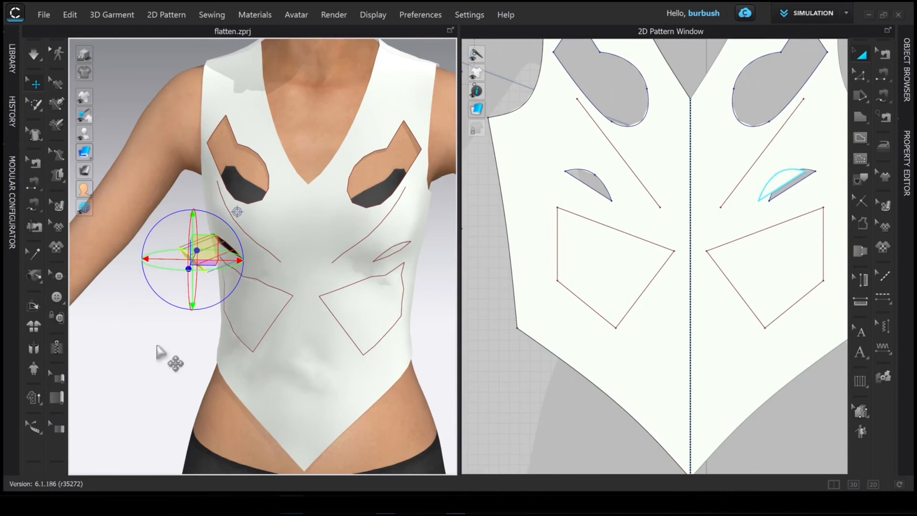
{"action": "left_click", "coordinate": [170, 355]}
{"action": "right_click_drag", "start_coordinate": [185, 332], "coordinate": [234, 351]}
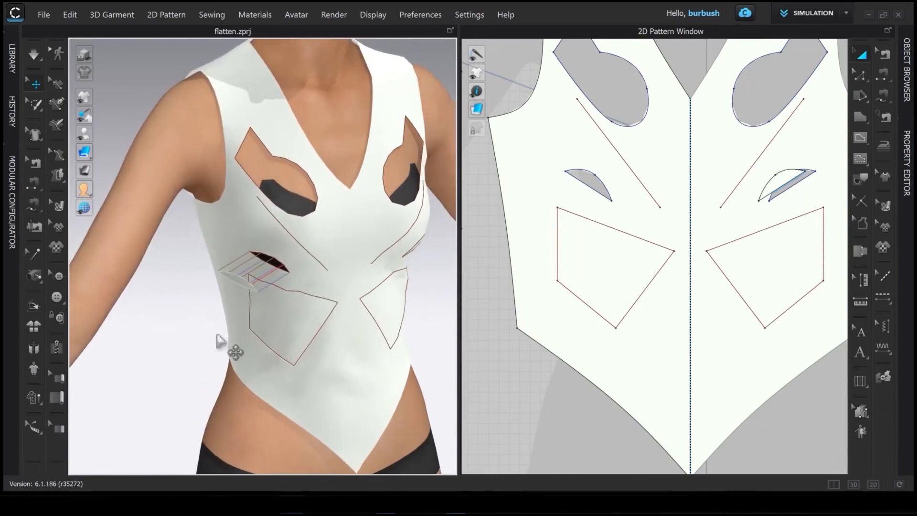
{"action": "scroll", "coordinate": [280, 323], "scroll_direction": "up", "scroll_amount": 5}
{"action": "right_click_drag", "start_coordinate": [314, 307], "coordinate": [287, 288]}
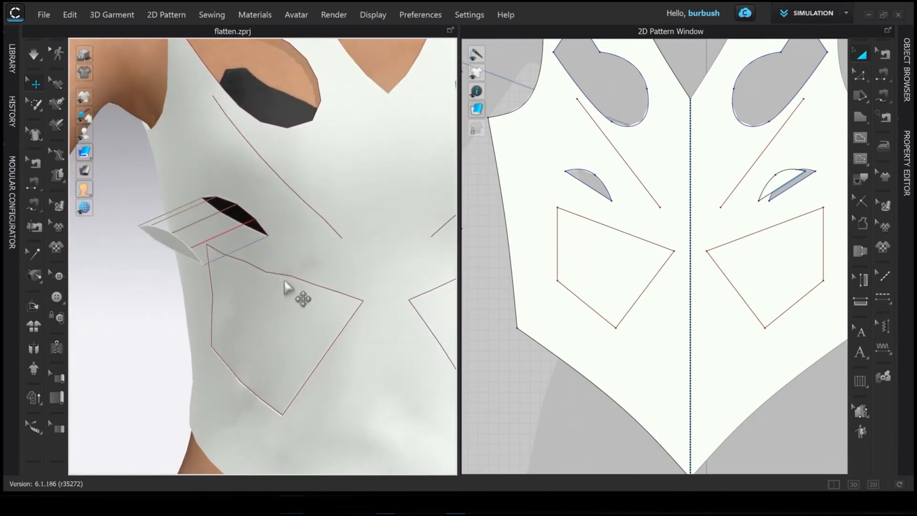
Step: Simulate the garment and tug the cut-out dart piece to check how it is joined to the bodice
{"action": "key", "text": "space"}
{"action": "left_click_drag", "start_coordinate": [236, 219], "coordinate": [223, 225]}
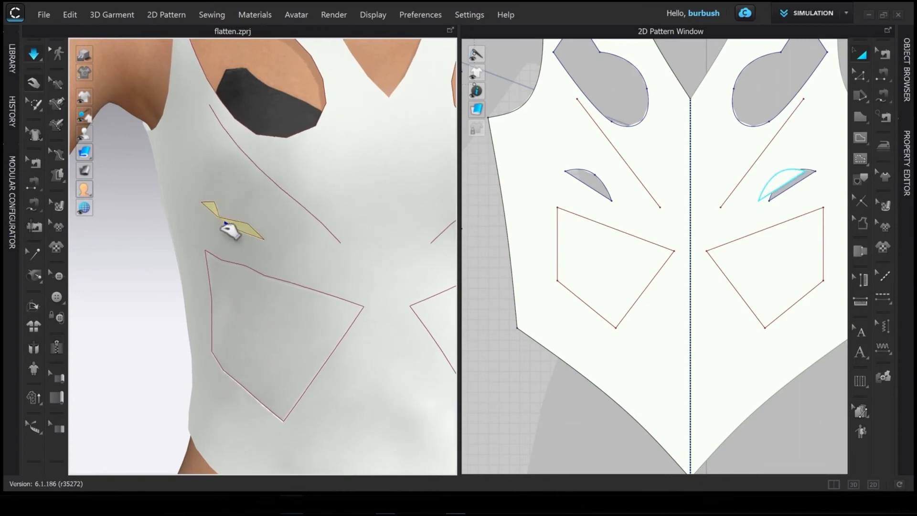
{"action": "key", "text": "2"}
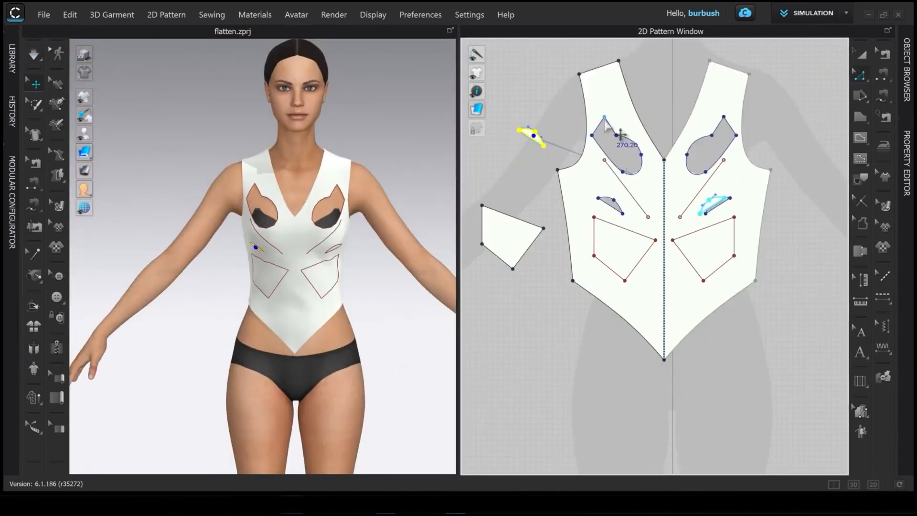
Step: Delete the large hole, the diagonal line, the dart-shaped hole and the polygon from inside the front bodice
{"action": "left_click", "coordinate": [860, 75]}
{"action": "left_click", "coordinate": [606, 120]}
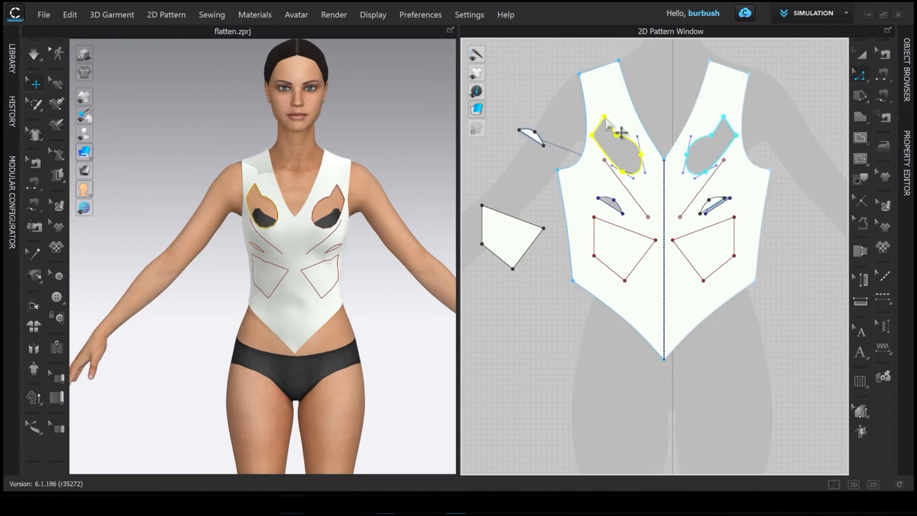
{"action": "key", "text": "Delete"}
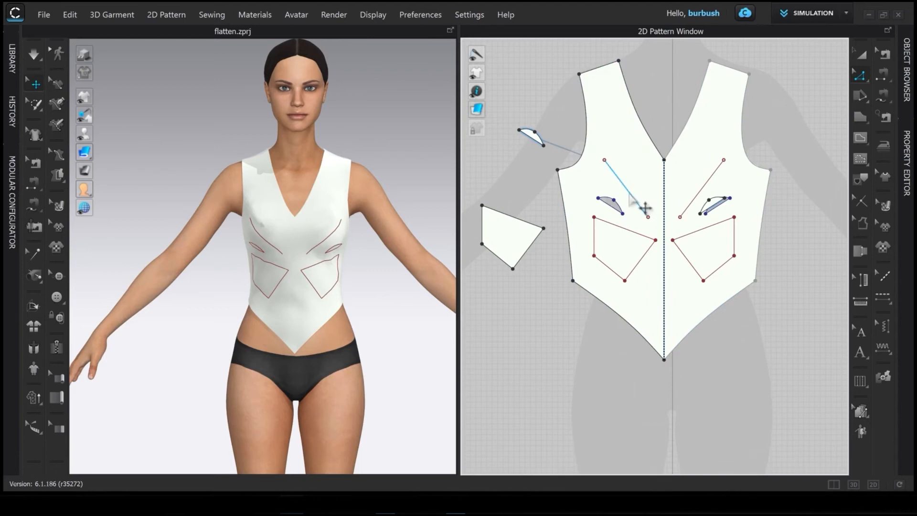
{"action": "left_click", "coordinate": [643, 209]}
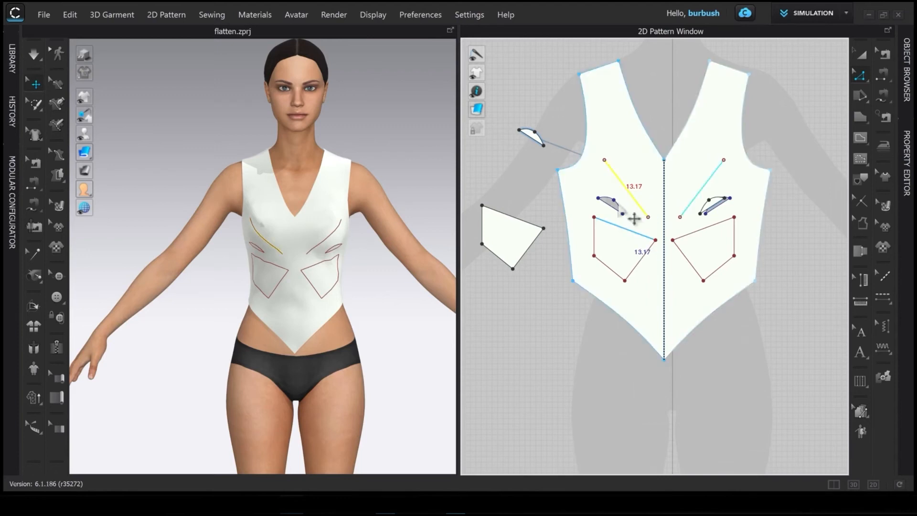
{"action": "key", "text": "Delete"}
{"action": "double_click", "coordinate": [620, 213]}
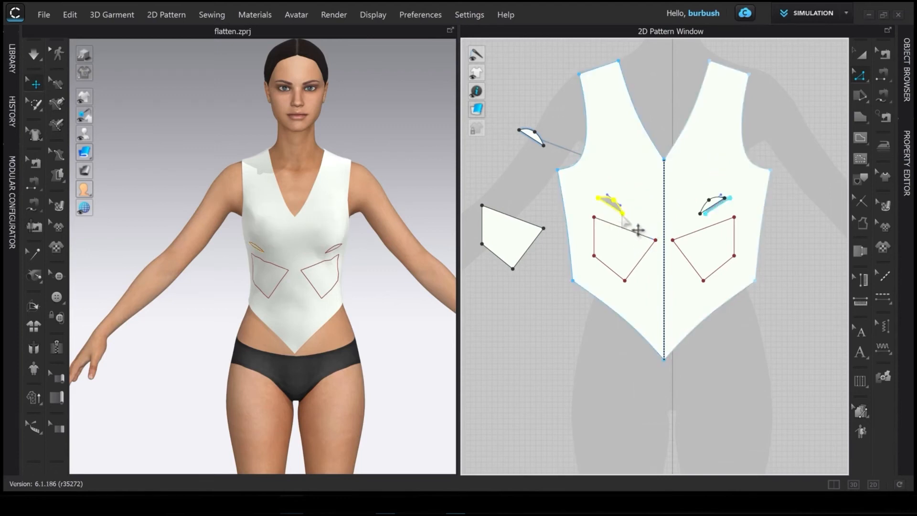
{"action": "key", "text": "Delete"}
{"action": "double_click", "coordinate": [629, 231]}
{"action": "key", "text": "Delete"}
Step: Delete the loose dart piece, the cloned pocket piece and the leftover dart piece lying over the front bodice
{"action": "left_click", "coordinate": [535, 138]}
{"action": "key", "text": "Delete"}
{"action": "left_click", "coordinate": [520, 231]}
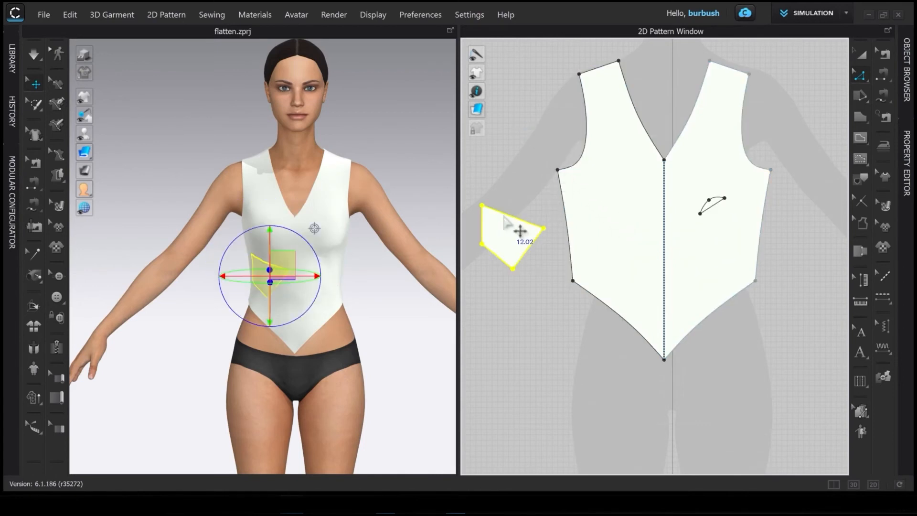
{"action": "key", "text": "Delete"}
{"action": "left_click", "coordinate": [714, 202]}
{"action": "key", "text": "Delete"}
{"action": "scroll", "coordinate": [611, 241], "scroll_direction": "down", "scroll_amount": 3}
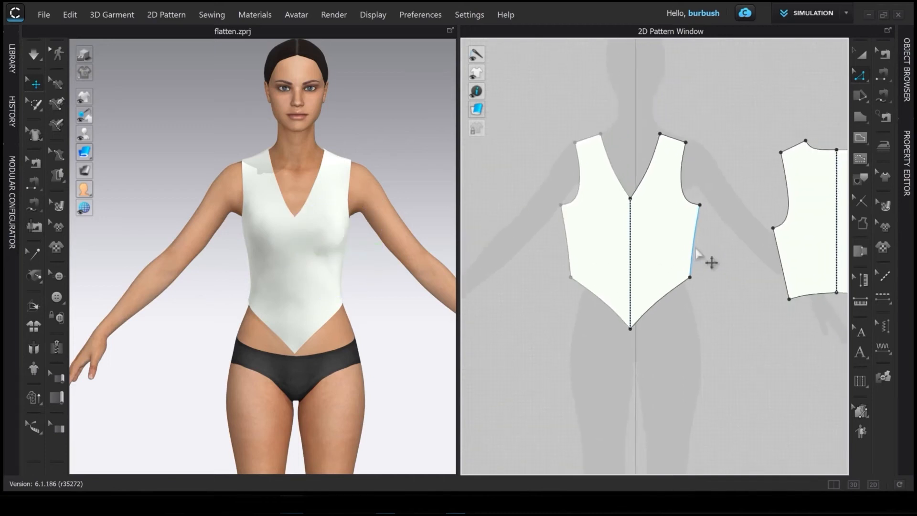
Step: With Internal Polygon/Line active, pick the centre front at bust level on the 3D bodice to mark a starting position
{"action": "scroll", "coordinate": [364, 235], "scroll_direction": "down", "scroll_amount": 2}
{"action": "mouse_move", "coordinate": [362, 245]}
{"action": "right_mouse_down"}
{"action": "mouse_move", "coordinate": [311, 303]}
{"action": "mouse_move", "coordinate": [364, 251]}
{"action": "right_mouse_up"}
{"action": "scroll", "coordinate": [366, 267], "scroll_direction": "up", "scroll_amount": 4}
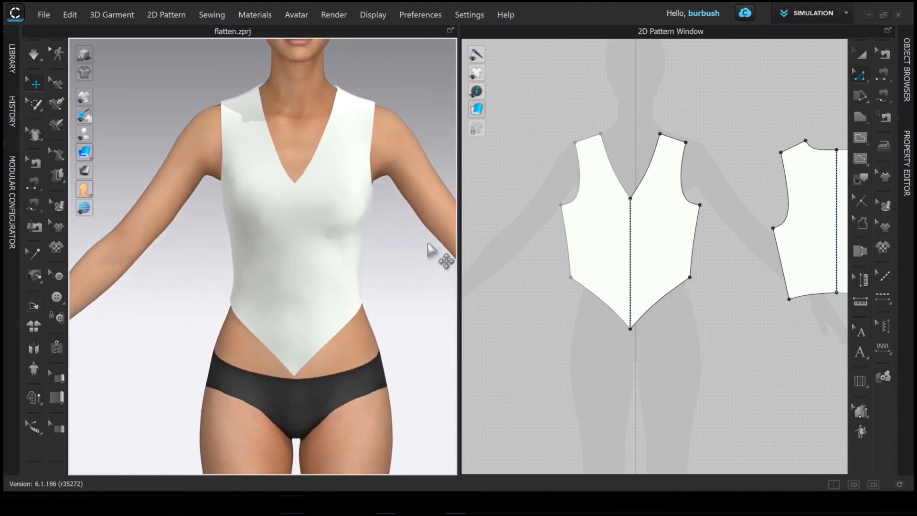
{"action": "right_click_drag", "start_coordinate": [590, 319], "coordinate": [555, 311]}
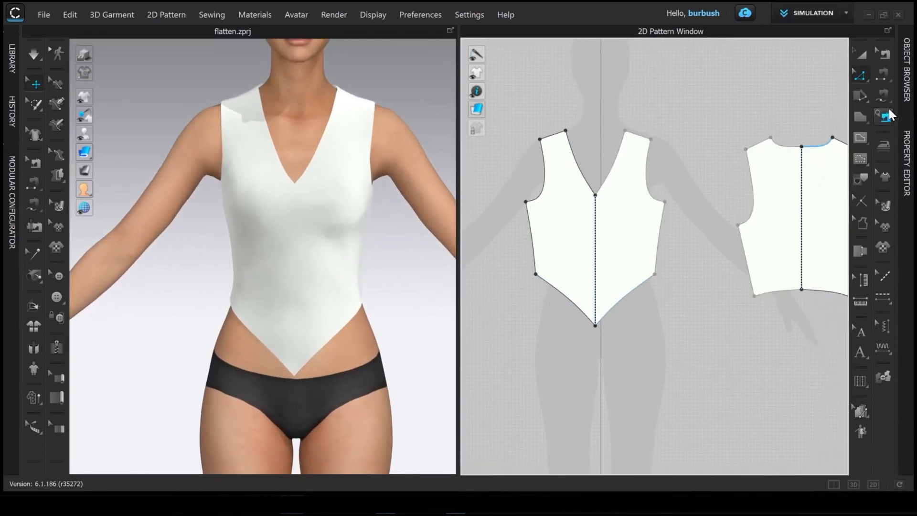
{"action": "left_click", "coordinate": [863, 139]}
{"action": "scroll", "coordinate": [549, 263], "scroll_direction": "up", "scroll_amount": 4}
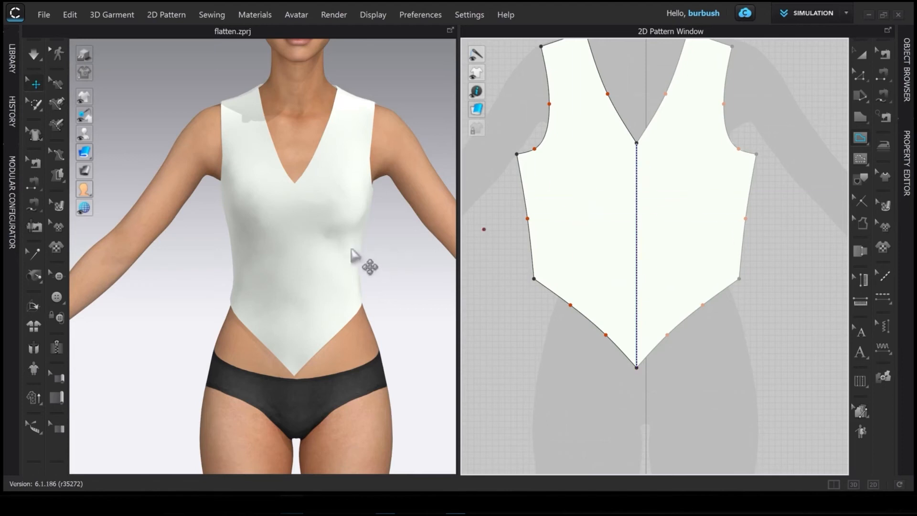
{"action": "left_click", "coordinate": [294, 222]}
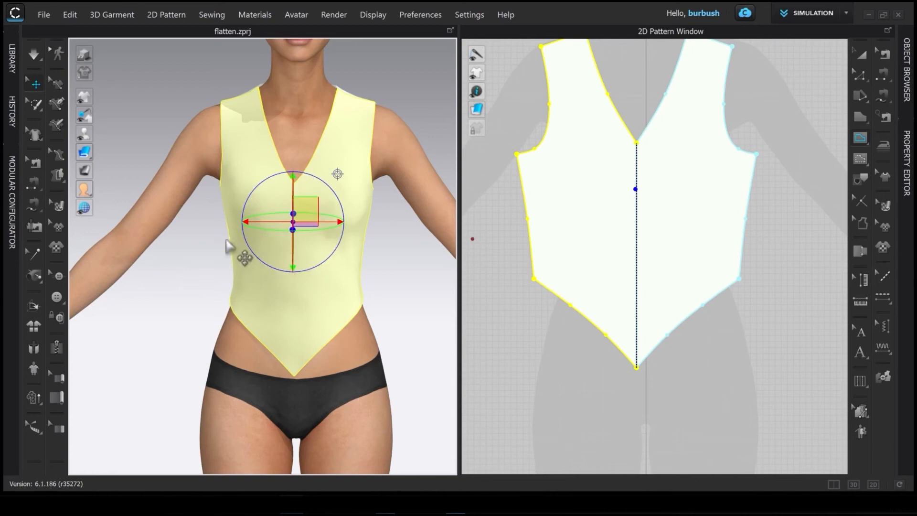
{"action": "left_click", "coordinate": [390, 233]}
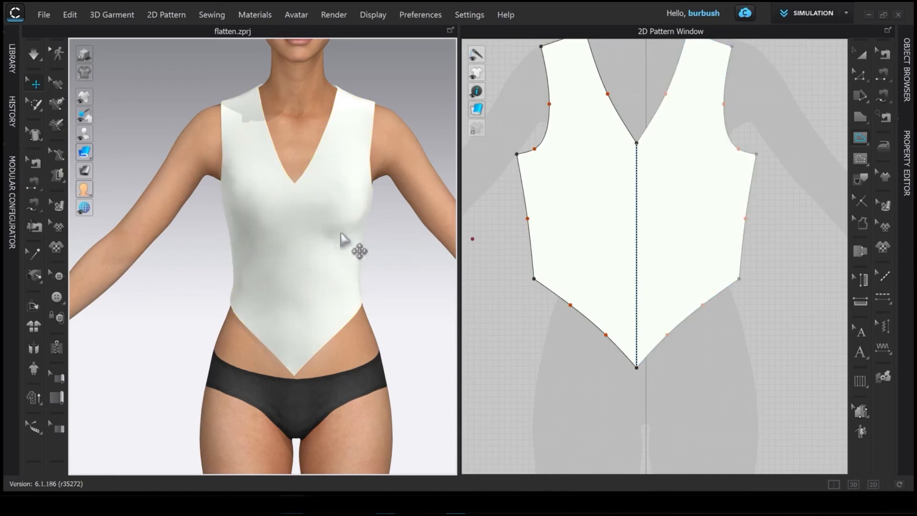
{"action": "left_click", "coordinate": [294, 222]}
{"action": "scroll", "coordinate": [635, 188], "scroll_direction": "up", "scroll_amount": 4}
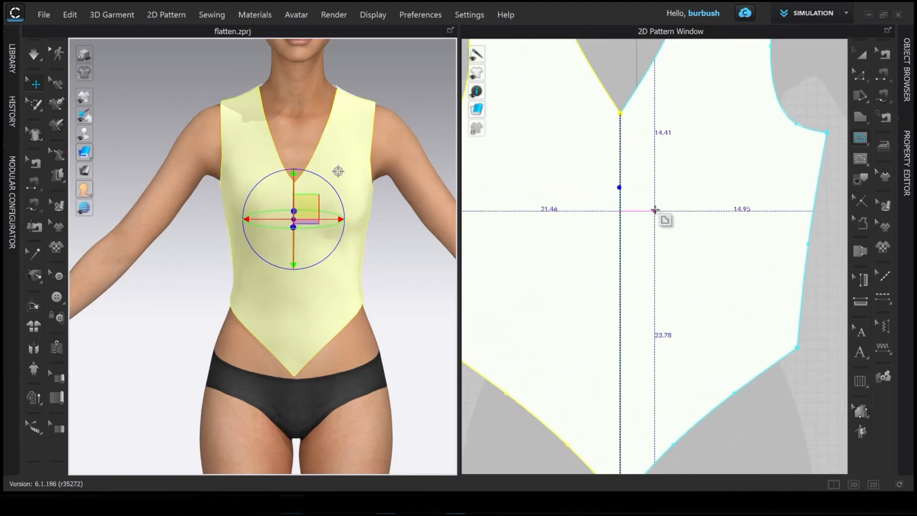
{"action": "scroll", "coordinate": [656, 210], "scroll_direction": "down", "scroll_amount": 3}
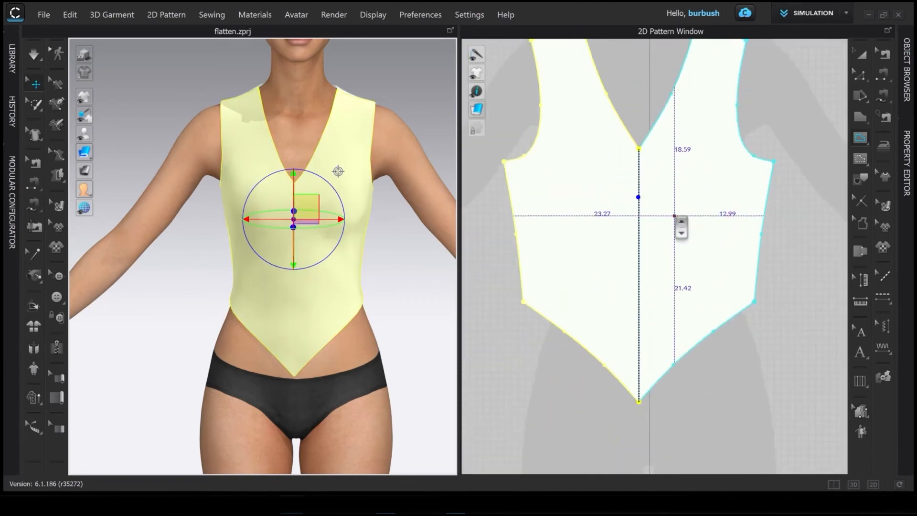
Step: Draw a mirrored internal line from the marked point on the centre fold, curving under the bust and ending at the side seam
{"action": "left_click", "coordinate": [638, 196]}
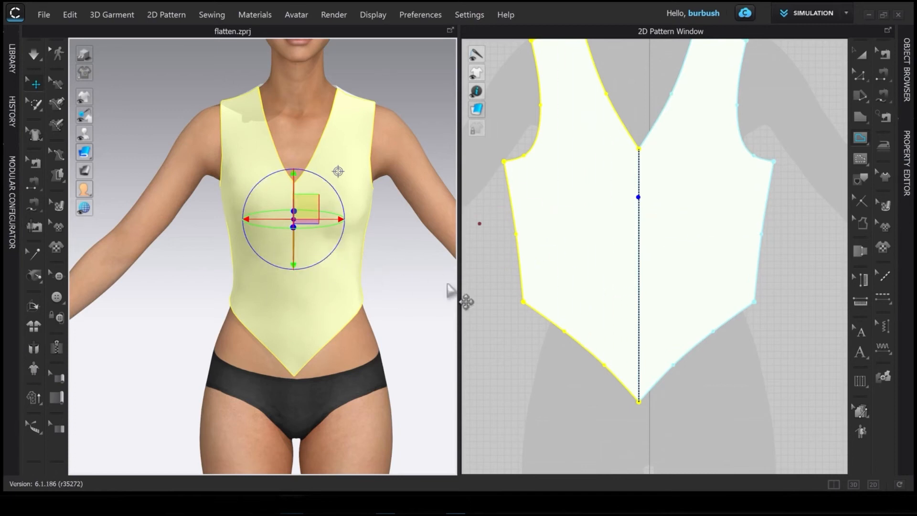
{"action": "left_click", "coordinate": [639, 197]}
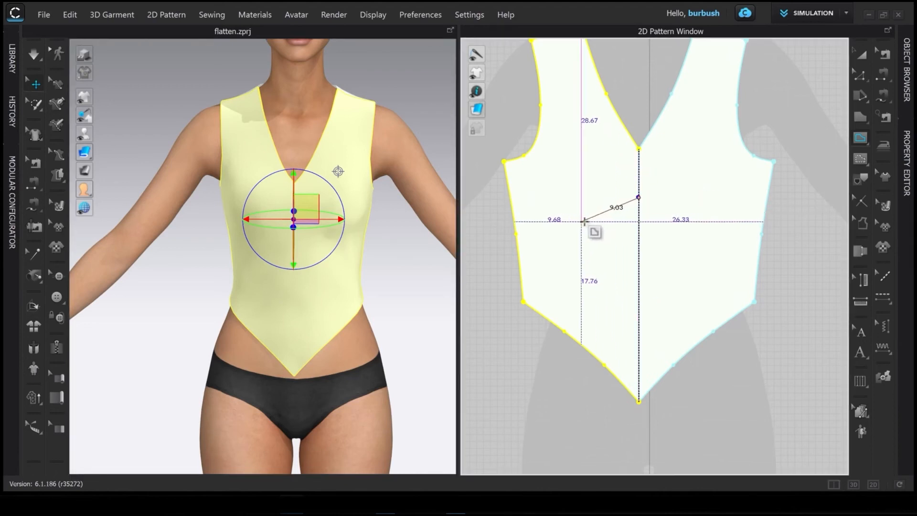
{"action": "left_click_drag", "start_coordinate": [583, 226], "coordinate": [553, 226]}
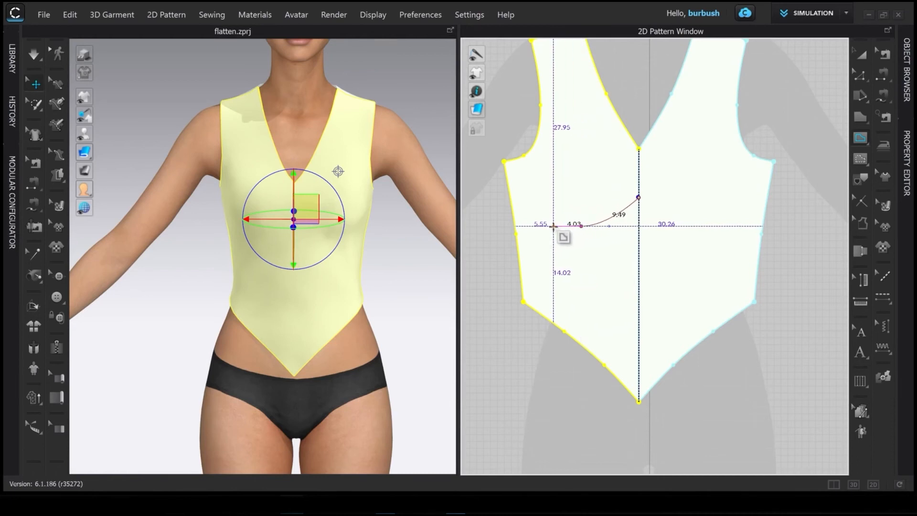
{"action": "left_click_drag", "start_coordinate": [553, 226], "coordinate": [552, 226]}
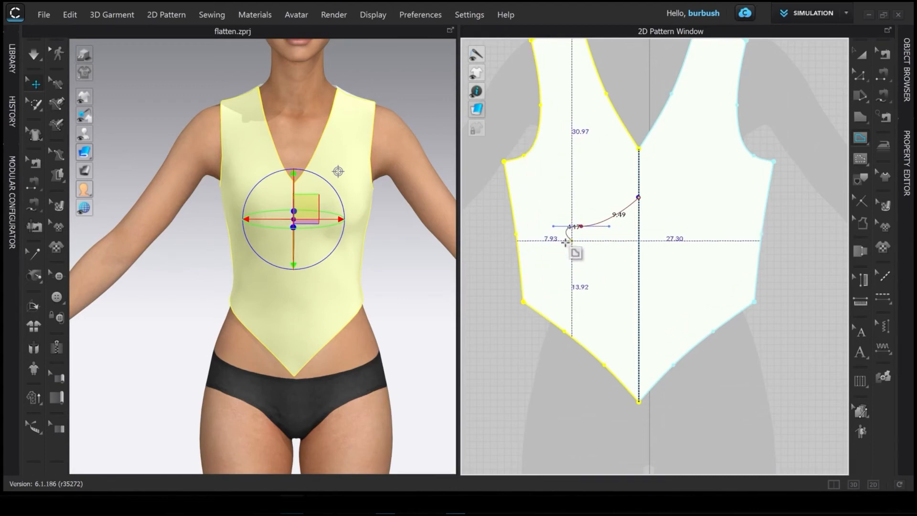
{"action": "scroll", "coordinate": [517, 239], "scroll_direction": "up", "scroll_amount": 2}
{"action": "left_click", "coordinate": [513, 233]}
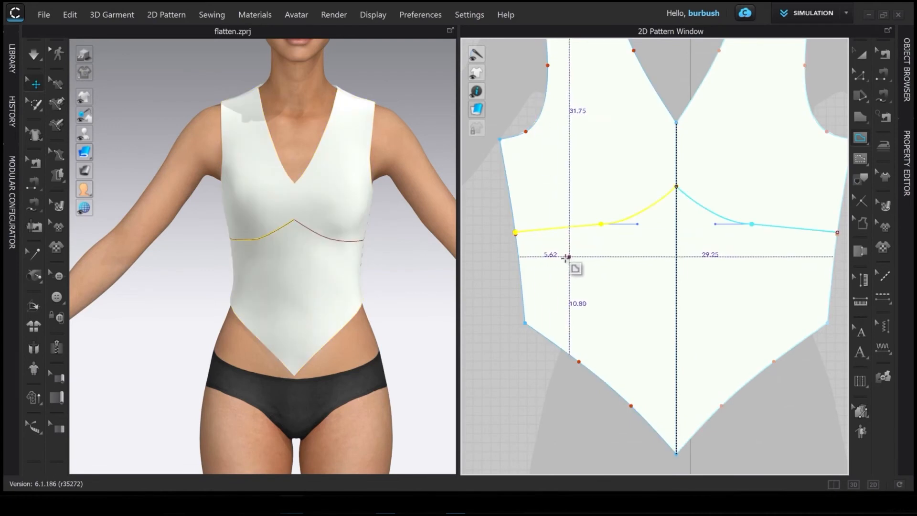
{"action": "scroll", "coordinate": [549, 262], "scroll_direction": "down", "scroll_amount": 3}
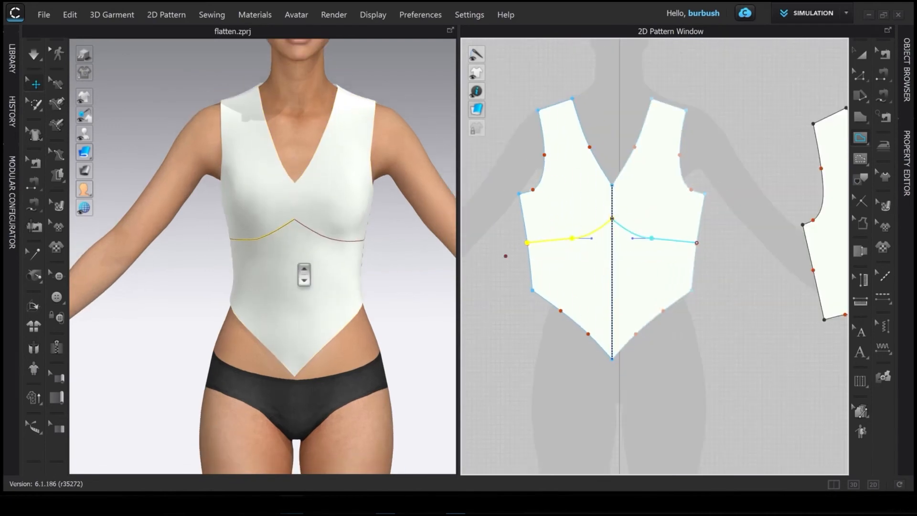
{"action": "right_click_drag", "start_coordinate": [283, 282], "coordinate": [230, 271]}
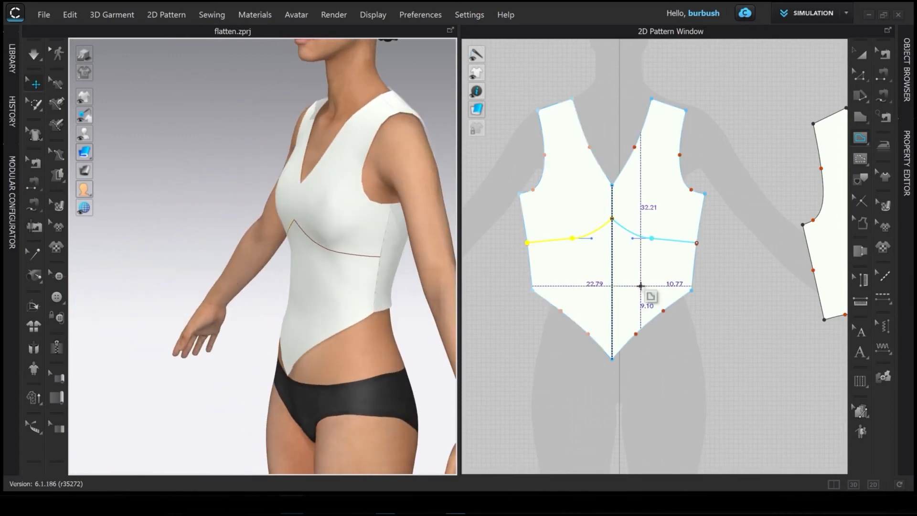
Step: Extend the under-bust line's end point at the side seam to the pattern outline with Extend/Trim & Add Point
{"action": "middle_click_drag", "start_coordinate": [626, 274], "coordinate": [549, 275]}
{"action": "left_click", "coordinate": [860, 73]}
{"action": "scroll", "coordinate": [671, 216], "scroll_direction": "up", "scroll_amount": 3}
{"action": "middle_click_drag", "start_coordinate": [634, 249], "coordinate": [698, 207]}
{"action": "left_click", "coordinate": [741, 199]}
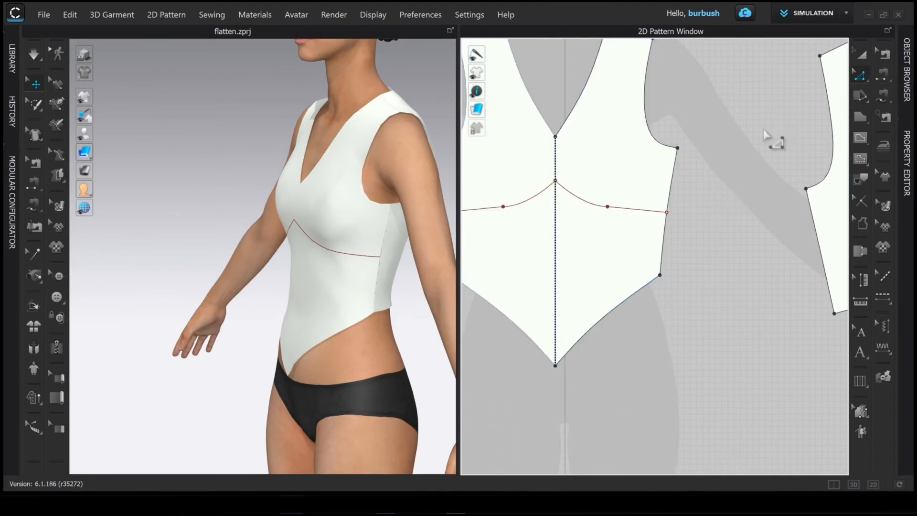
{"action": "left_click", "coordinate": [608, 207]}
{"action": "scroll", "coordinate": [610, 216], "scroll_direction": "up", "scroll_amount": 3}
{"action": "left_click_drag", "start_coordinate": [552, 190], "coordinate": [555, 188]}
{"action": "right_click_drag", "start_coordinate": [395, 255], "coordinate": [366, 243]}
{"action": "middle_click_drag", "start_coordinate": [628, 243], "coordinate": [519, 267]}
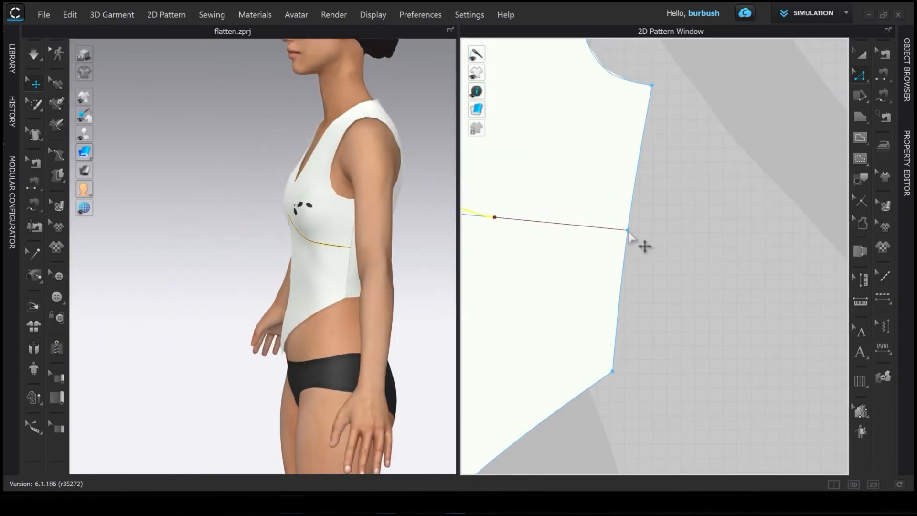
{"action": "left_click", "coordinate": [627, 231]}
{"action": "right_click", "coordinate": [628, 231]}
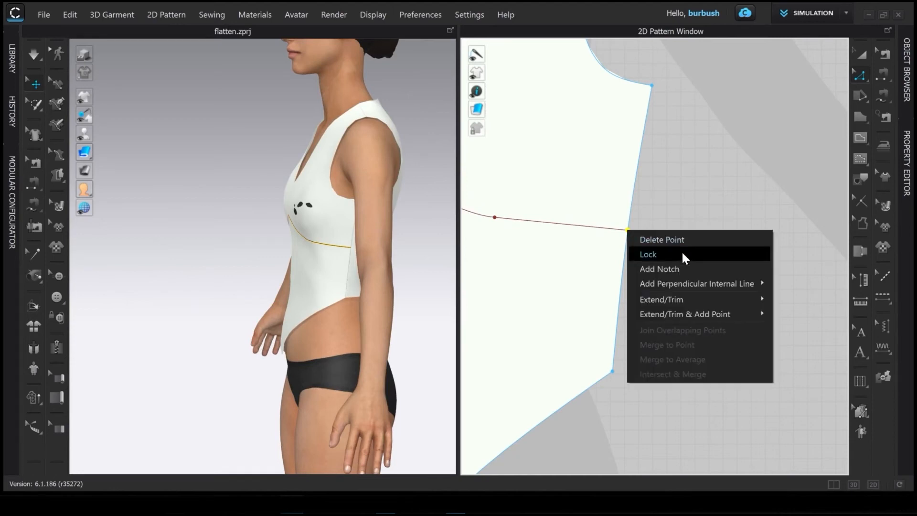
{"action": "mouse_move", "coordinate": [708, 319]}
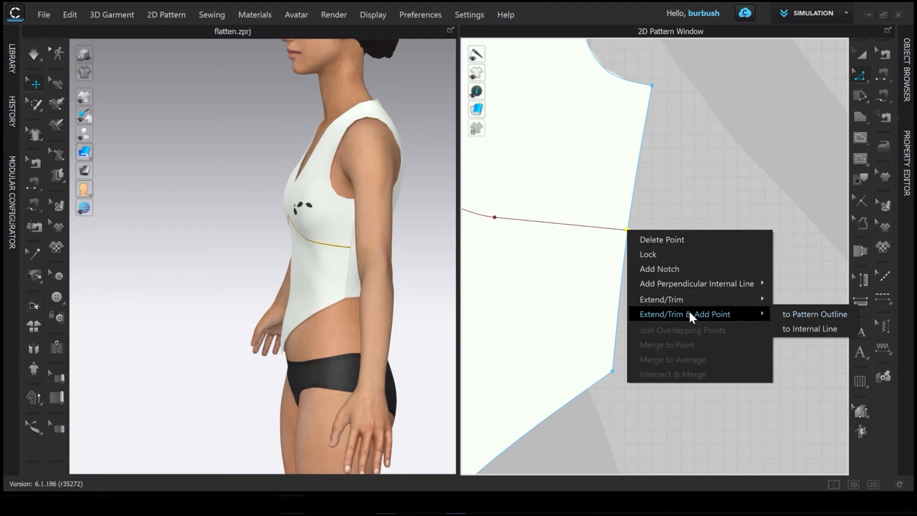
{"action": "left_click", "coordinate": [817, 314]}
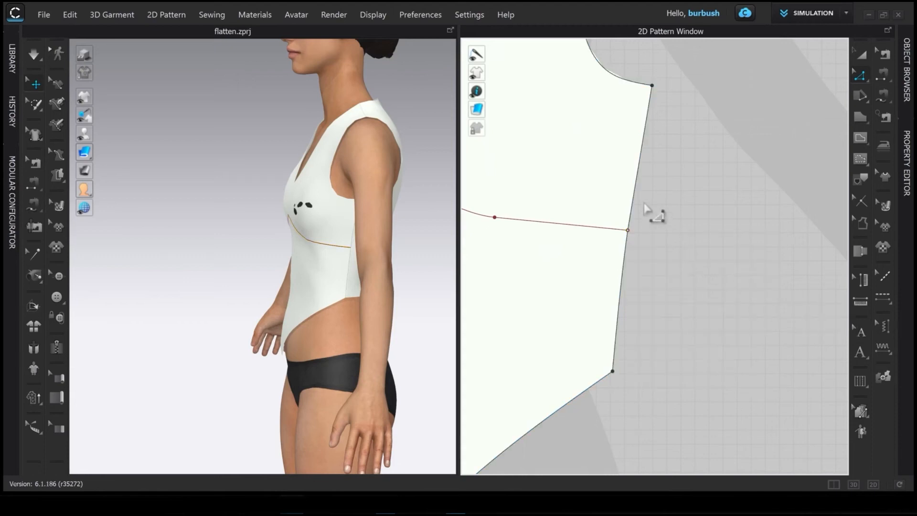
Step: Move the under-bust line's end point inward along the line, away from the side seam point
{"action": "scroll", "coordinate": [648, 207], "scroll_direction": "down", "scroll_amount": 3}
{"action": "middle_click_drag", "start_coordinate": [664, 223], "coordinate": [628, 229]}
{"action": "scroll", "coordinate": [629, 230], "scroll_direction": "up", "scroll_amount": 3}
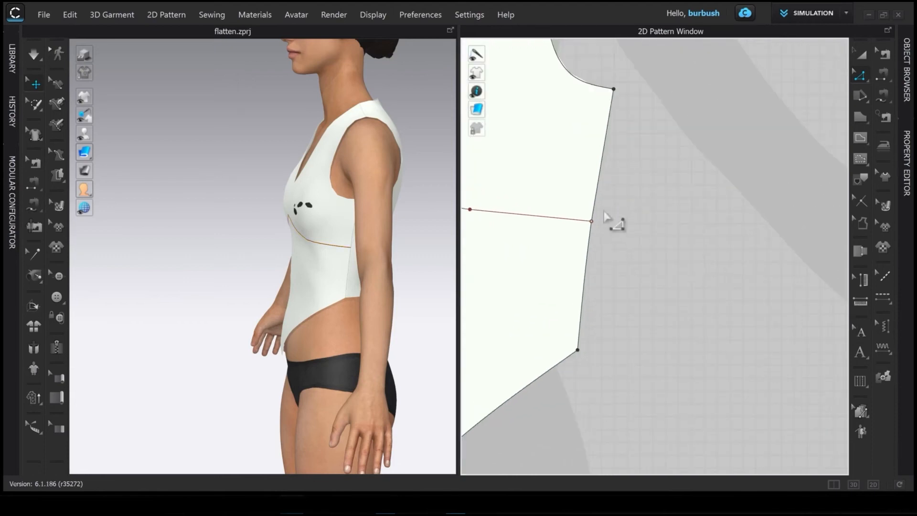
{"action": "left_click", "coordinate": [591, 223]}
{"action": "left_click_drag", "start_coordinate": [592, 221], "coordinate": [562, 218]}
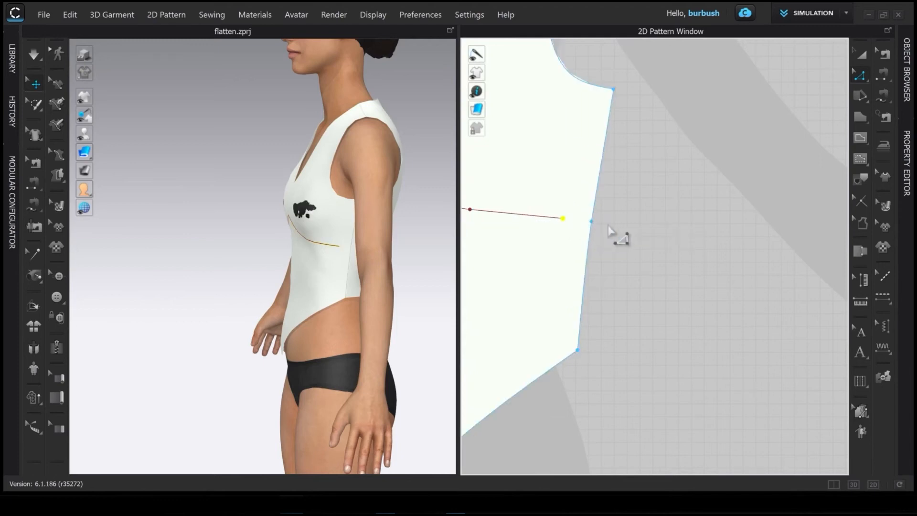
{"action": "scroll", "coordinate": [607, 224], "scroll_direction": "up", "scroll_amount": 3}
{"action": "left_click", "coordinate": [600, 229]}
{"action": "scroll", "coordinate": [595, 231], "scroll_direction": "up", "scroll_amount": 3}
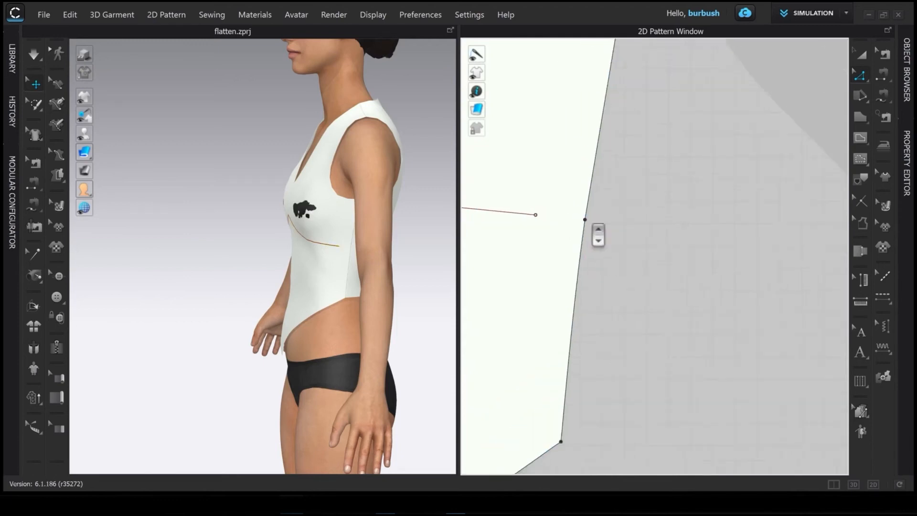
{"action": "scroll", "coordinate": [583, 221], "scroll_direction": "down", "scroll_amount": 3}
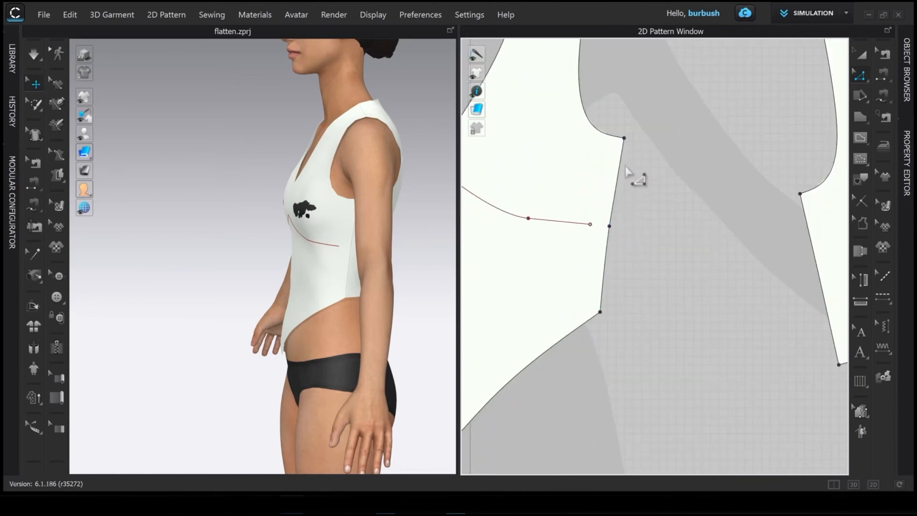
Step: Check the length of the front side seam segment above the added outline point, then deselect it
{"action": "left_click", "coordinate": [622, 163]}
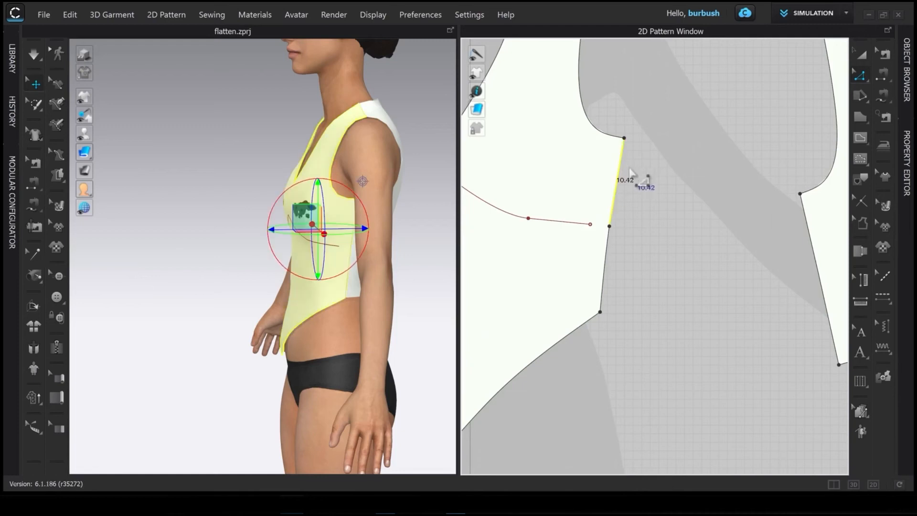
{"action": "left_click", "coordinate": [620, 262]}
{"action": "left_click", "coordinate": [628, 228]}
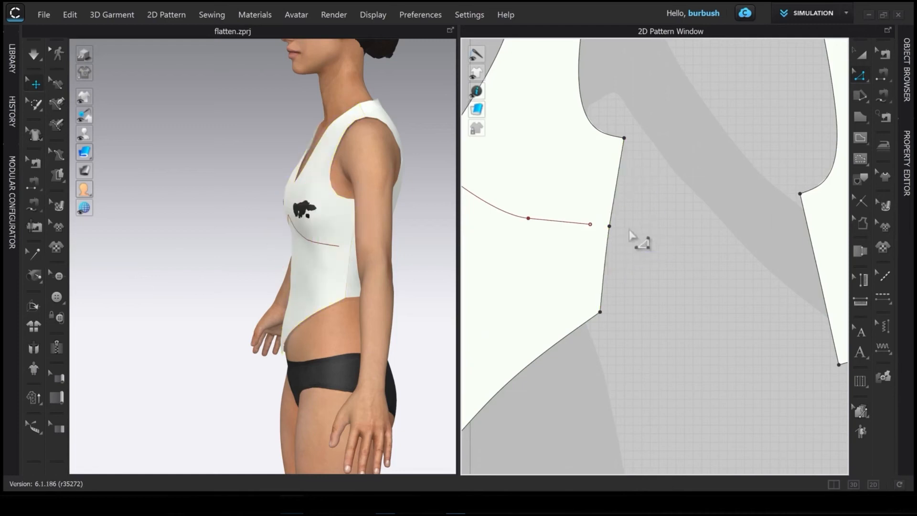
{"action": "left_click", "coordinate": [629, 224]}
{"action": "left_click", "coordinate": [629, 223]}
{"action": "left_click", "coordinate": [629, 224]}
Step: Snap the under-bust line's end point back onto the side seam point of the front pattern
{"action": "left_click_drag", "start_coordinate": [590, 224], "coordinate": [609, 225]}
{"action": "scroll", "coordinate": [616, 231], "scroll_direction": "up", "scroll_amount": 2}
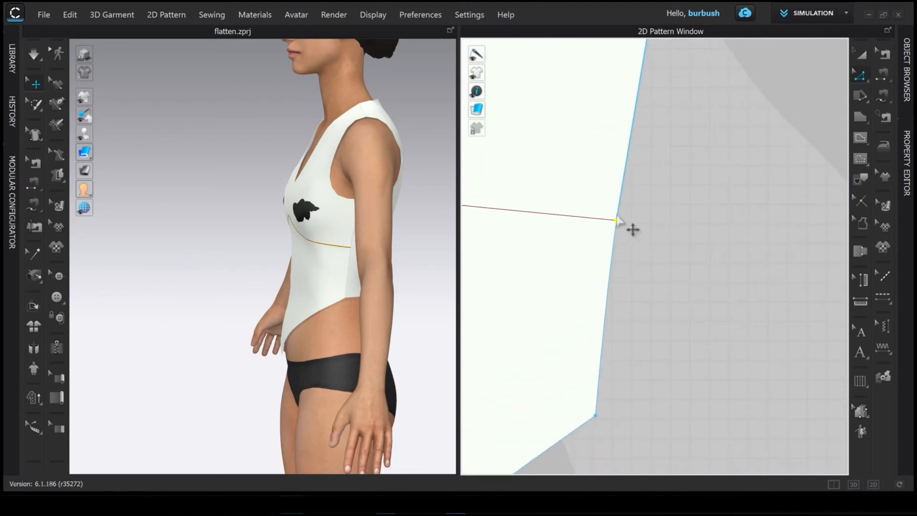
{"action": "scroll", "coordinate": [667, 274], "scroll_direction": "down", "scroll_amount": 3}
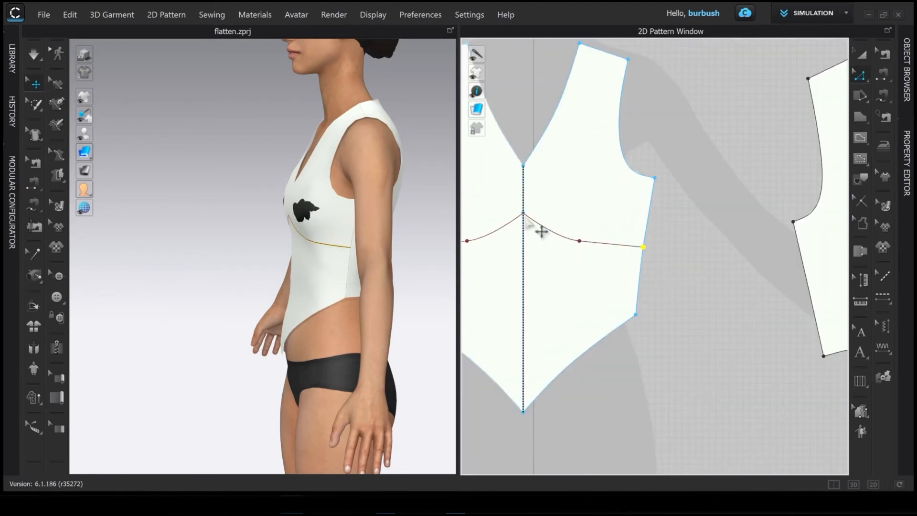
{"action": "scroll", "coordinate": [683, 255], "scroll_direction": "up", "scroll_amount": 2}
{"action": "scroll", "coordinate": [664, 248], "scroll_direction": "down", "scroll_amount": 2}
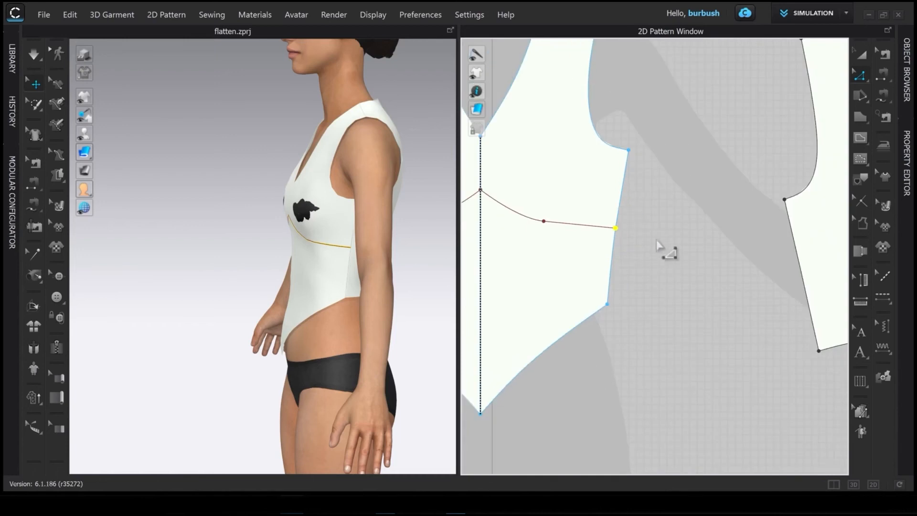
Step: Check the length of the front side seam segment below the under-bust line
{"action": "scroll", "coordinate": [609, 235], "scroll_direction": "down", "scroll_amount": 1}
{"action": "right_click_drag", "start_coordinate": [292, 277], "coordinate": [312, 276]}
{"action": "right_click_drag", "start_coordinate": [423, 256], "coordinate": [224, 244]}
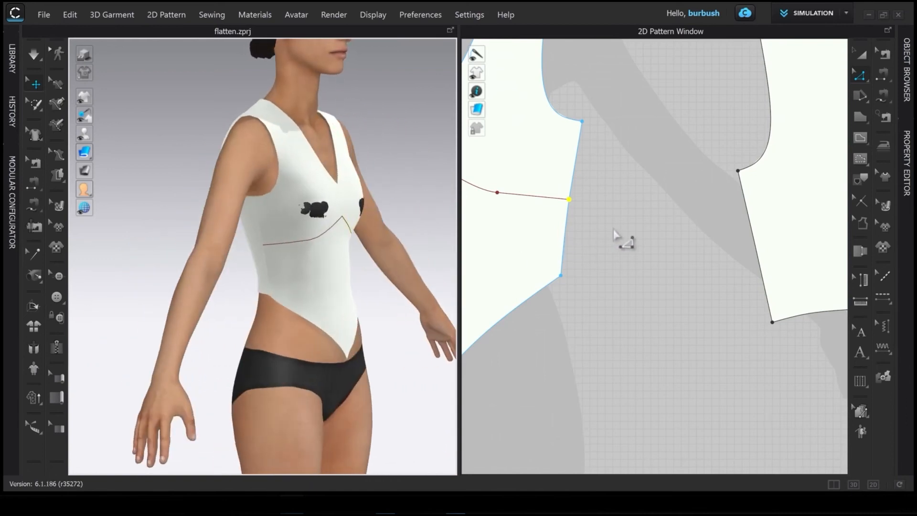
{"action": "scroll", "coordinate": [624, 242], "scroll_direction": "up", "scroll_amount": 1}
{"action": "scroll", "coordinate": [583, 211], "scroll_direction": "down", "scroll_amount": 1}
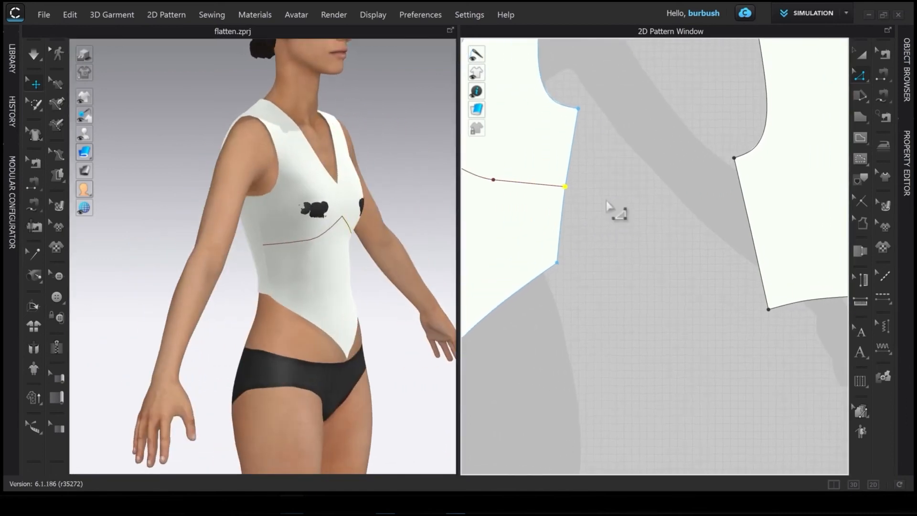
{"action": "left_click", "coordinate": [566, 226]}
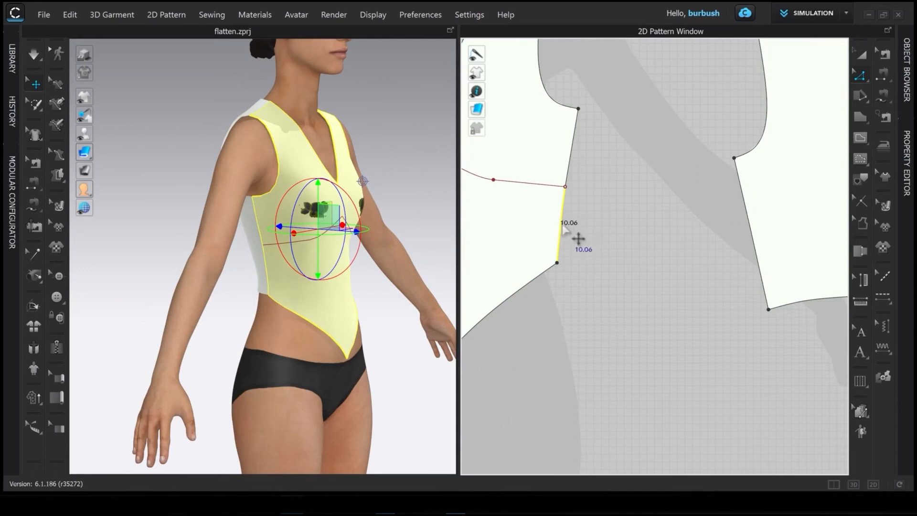
Step: Start splitting the back pattern's side seam into two lines, with Line 1 set to 10,6 cm
{"action": "right_click_drag", "start_coordinate": [662, 248], "coordinate": [600, 209]}
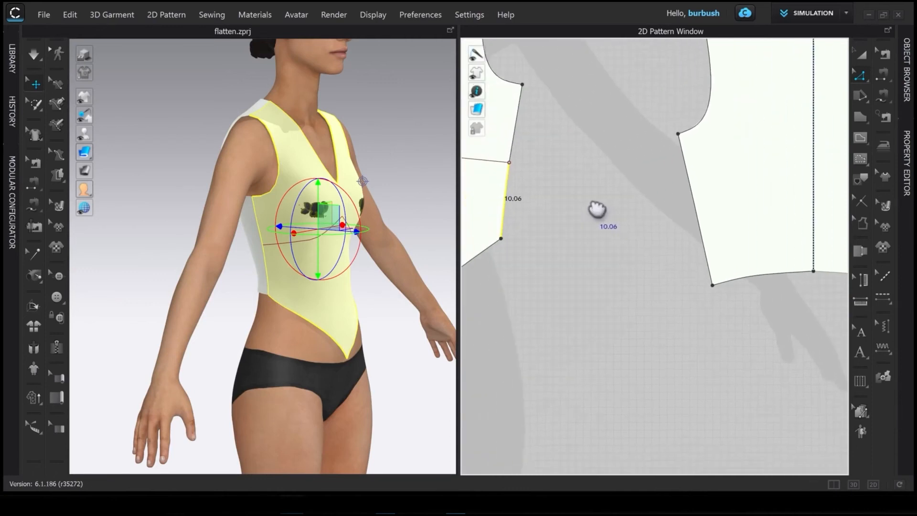
{"action": "left_click", "coordinate": [699, 221]}
{"action": "right_click", "coordinate": [695, 213]}
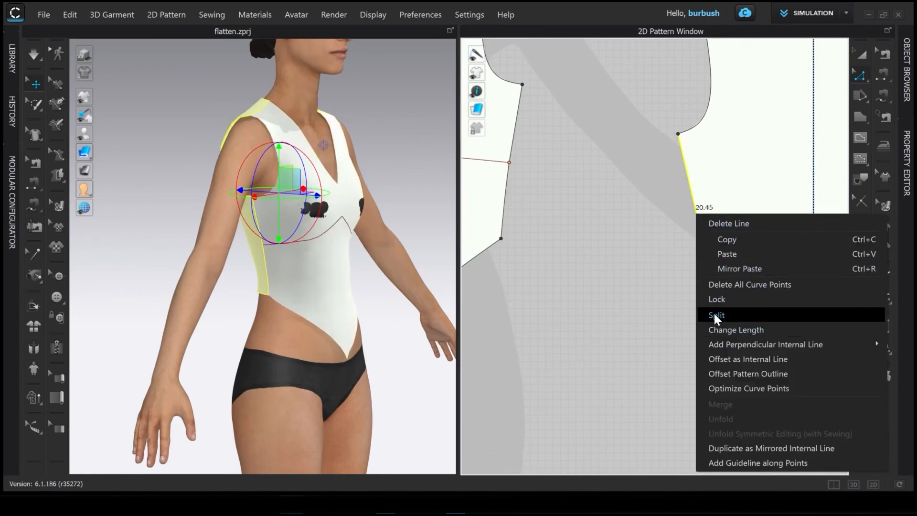
{"action": "left_click", "coordinate": [732, 313]}
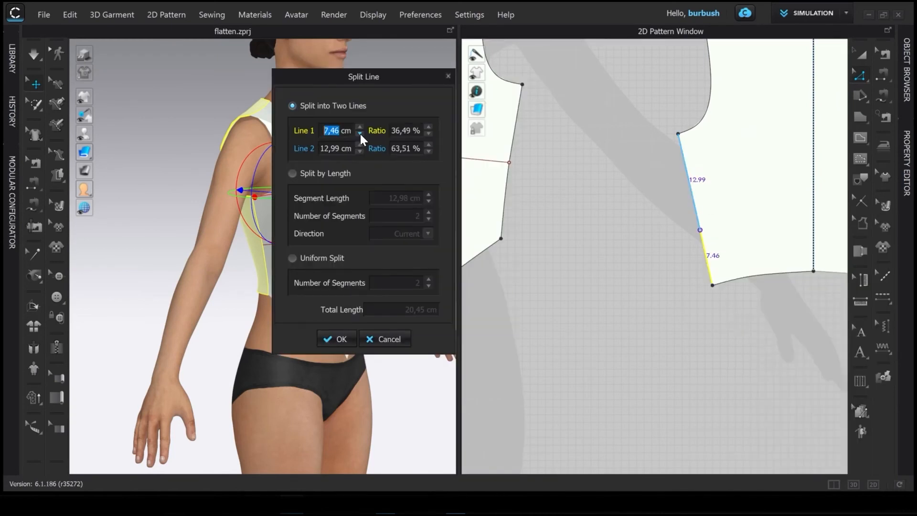
{"action": "type", "text": "10"}
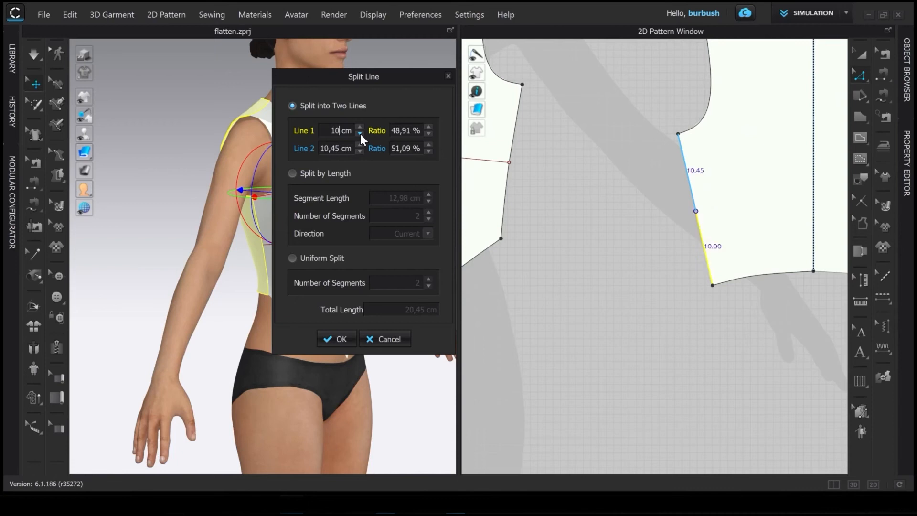
{"action": "type", "text": ",6"}
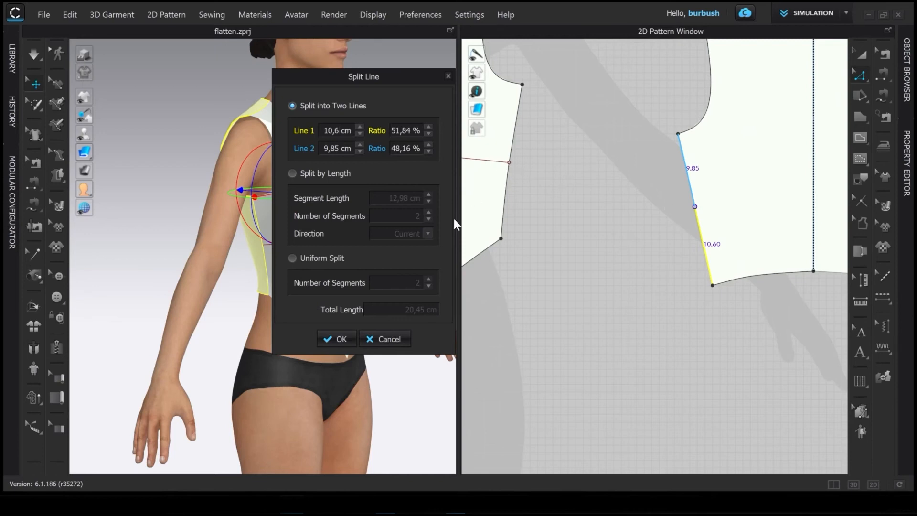
{"action": "left_click_drag", "start_coordinate": [392, 78], "coordinate": [434, 106]}
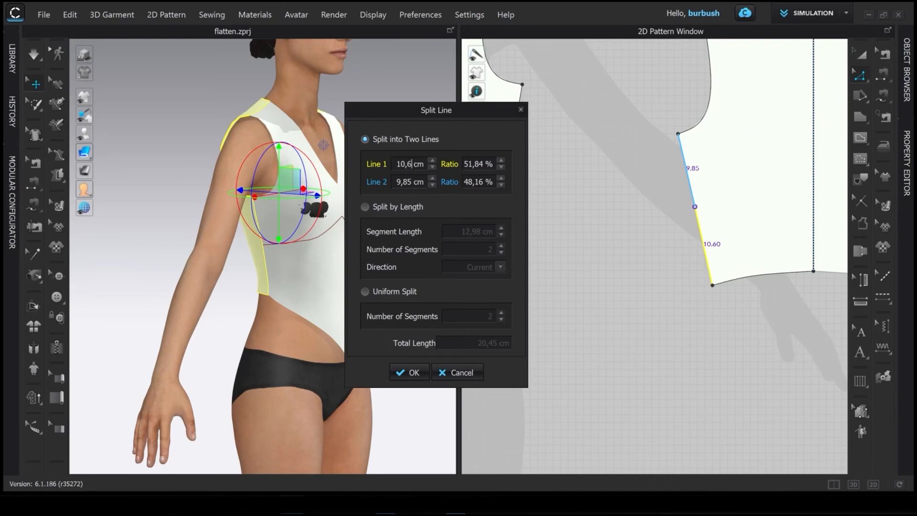
{"action": "left_click_drag", "start_coordinate": [453, 114], "coordinate": [362, 89]}
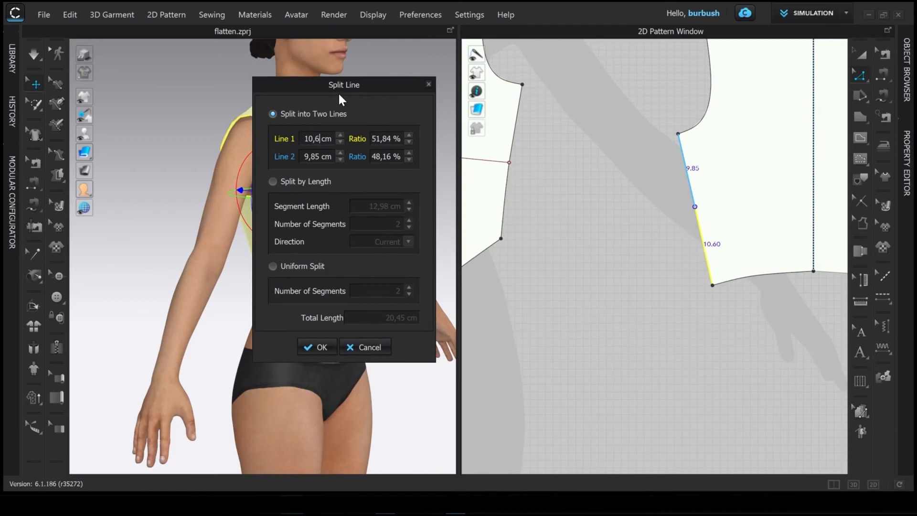
Step: Preview Split by Length on the back side seam with 5 cm segments, 3 segments and Reverse direction
{"action": "left_click", "coordinate": [273, 181]}
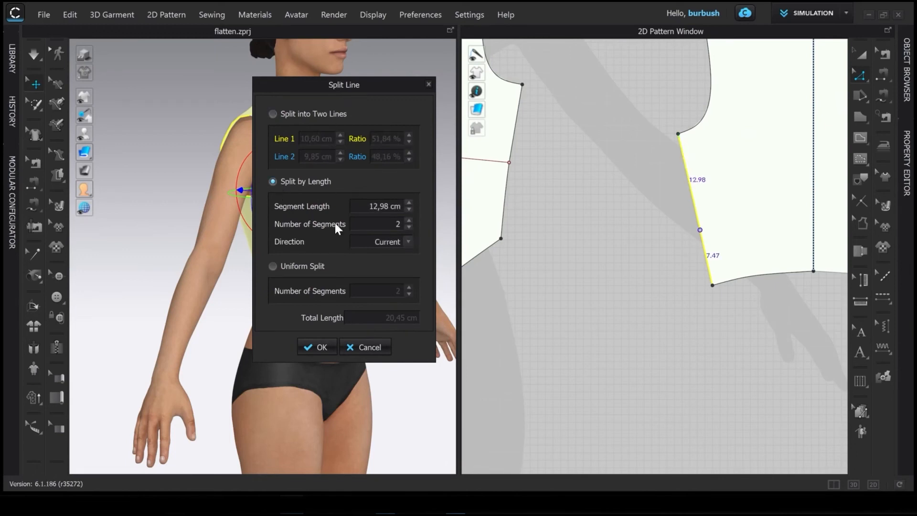
{"action": "double_click", "coordinate": [385, 206]}
{"action": "type", "text": "5"}
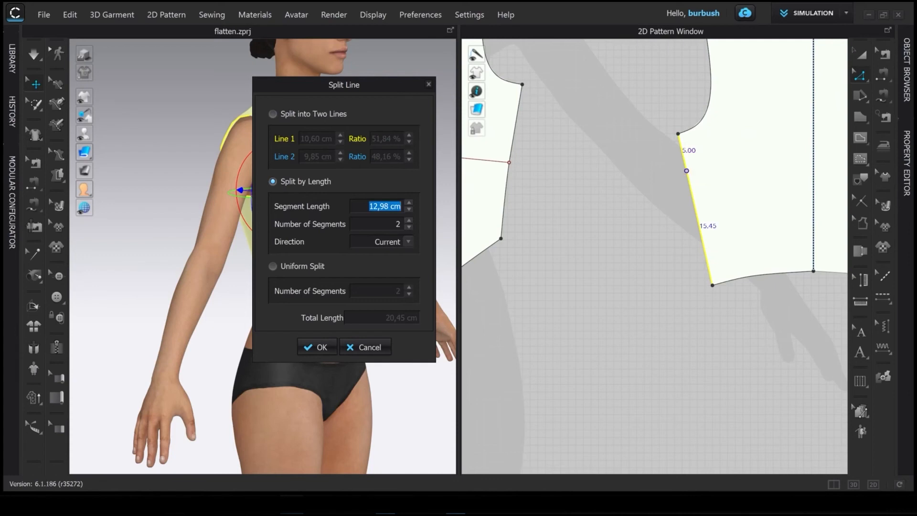
{"action": "key", "text": "Tab"}
{"action": "left_click", "coordinate": [408, 221]}
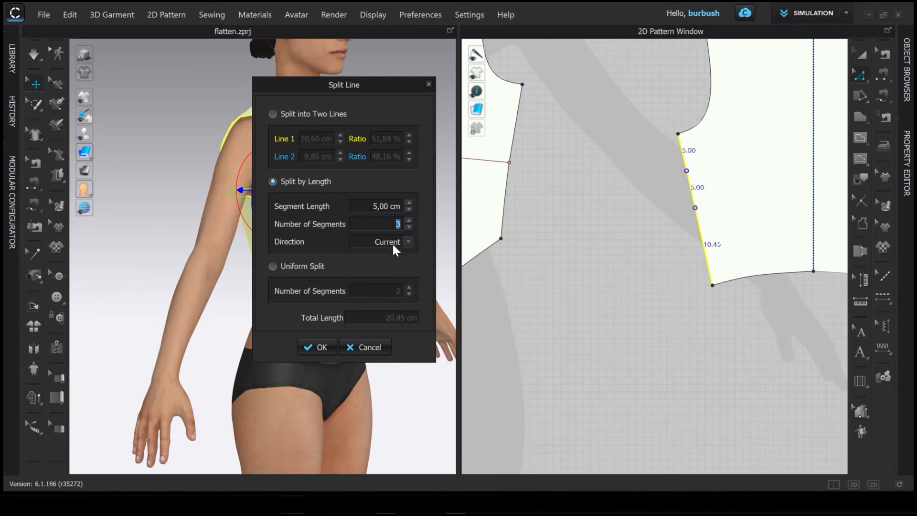
{"action": "left_click", "coordinate": [405, 241]}
{"action": "left_click", "coordinate": [375, 263]}
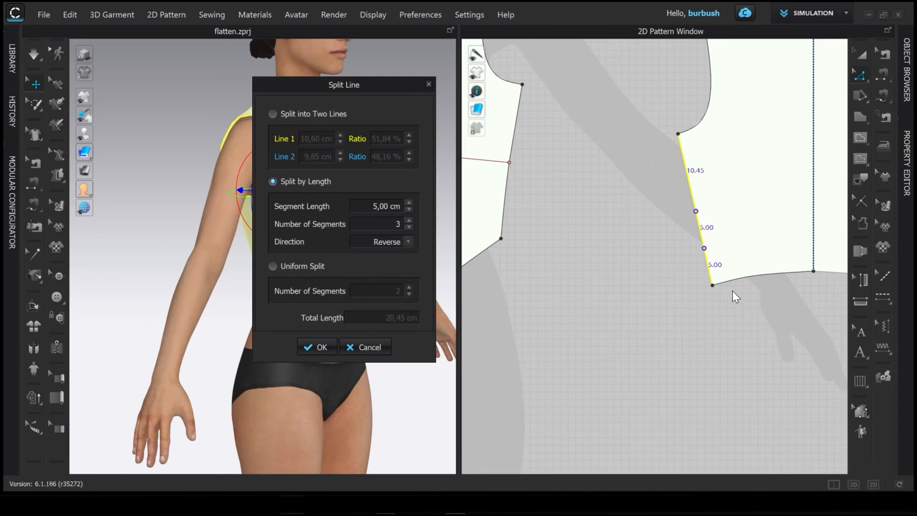
Step: Preview a Uniform Split of the back side seam into 5 segments
{"action": "left_click", "coordinate": [273, 265]}
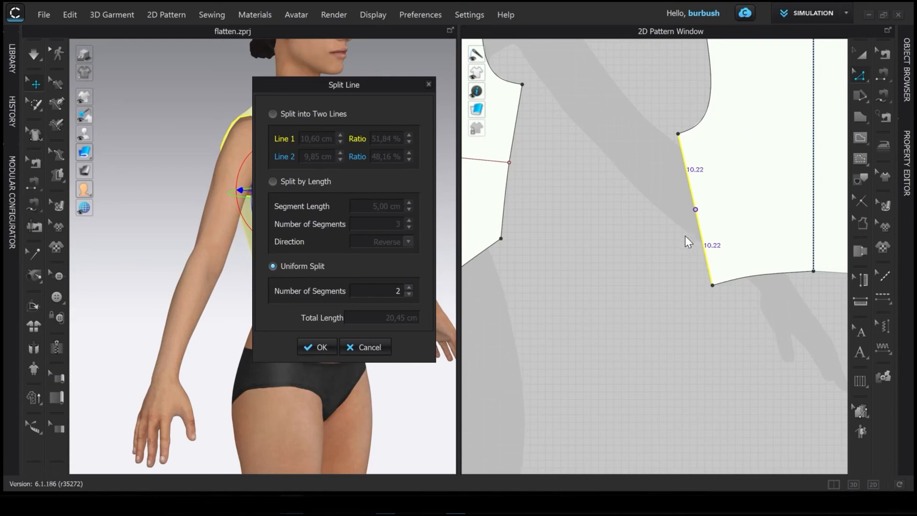
{"action": "left_click", "coordinate": [409, 287]}
{"action": "left_click", "coordinate": [408, 288]}
{"action": "left_click", "coordinate": [409, 287]}
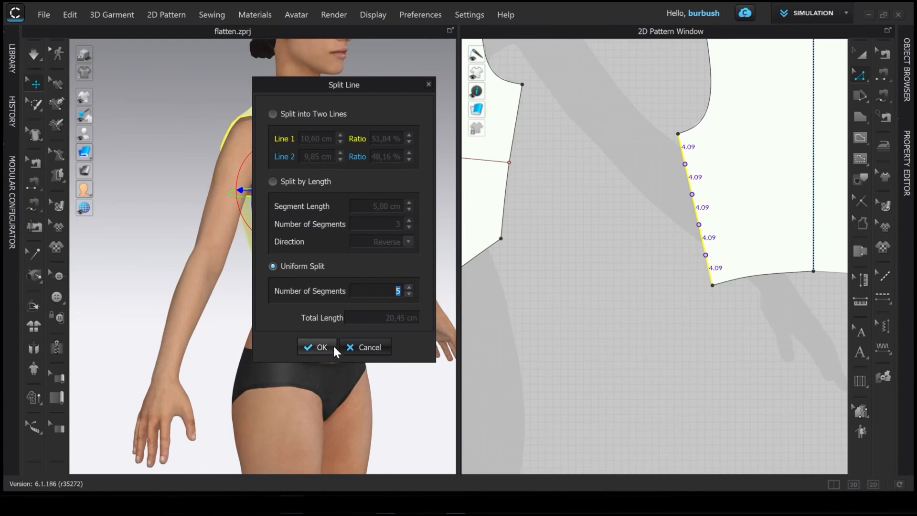
Step: Switch back to Split into Two Lines with Line 1 at 10,6 cm and apply the split to the back side seam
{"action": "left_click", "coordinate": [272, 114]}
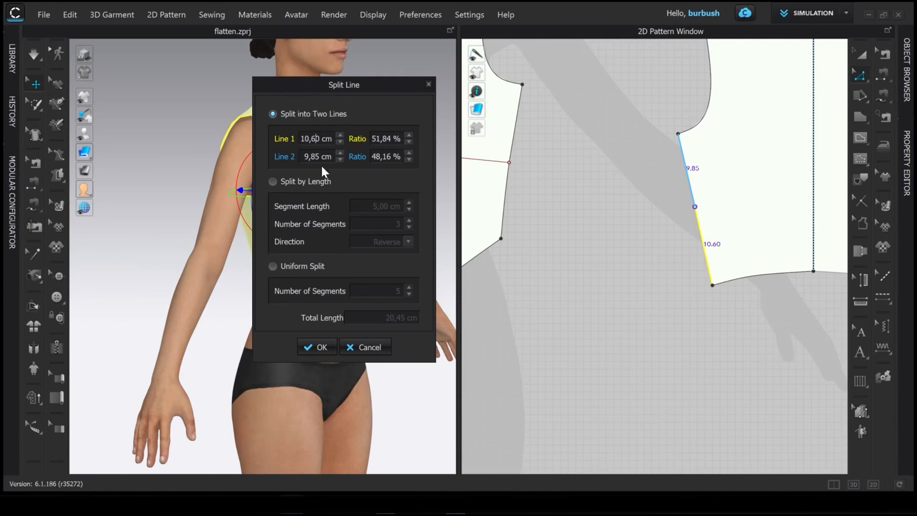
{"action": "left_click", "coordinate": [314, 342]}
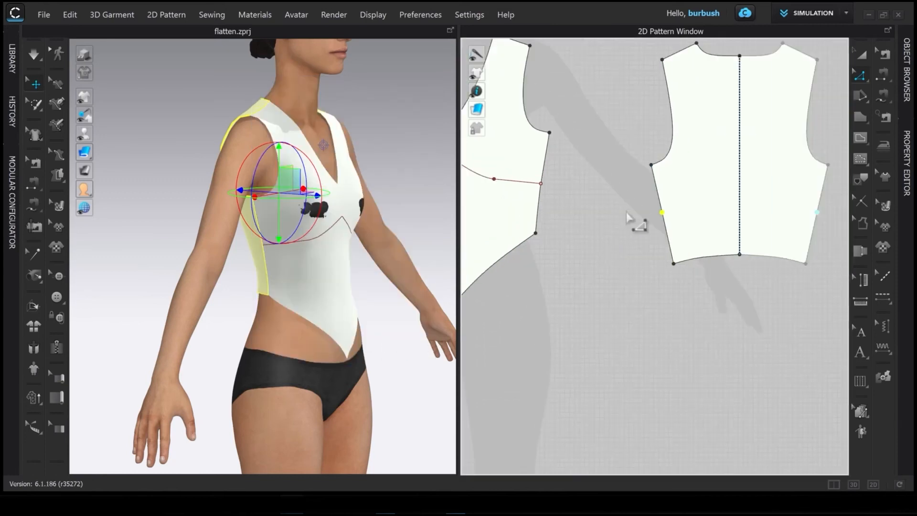
{"action": "scroll", "coordinate": [565, 232], "scroll_direction": "up", "scroll_amount": 3}
{"action": "scroll", "coordinate": [611, 235], "scroll_direction": "up", "scroll_amount": 3}
{"action": "middle_click_drag", "start_coordinate": [606, 246], "coordinate": [585, 247]}
{"action": "left_click", "coordinate": [531, 261]}
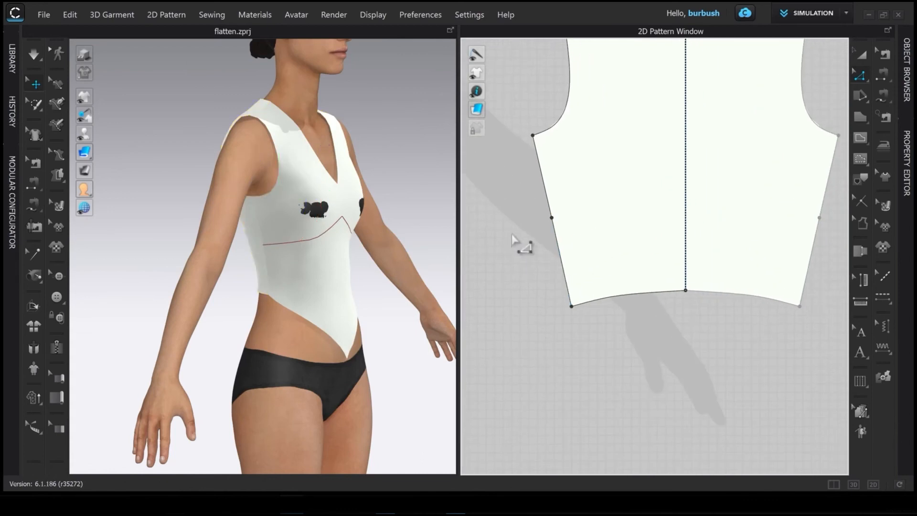
{"action": "scroll", "coordinate": [513, 234], "scroll_direction": "down", "scroll_amount": 3}
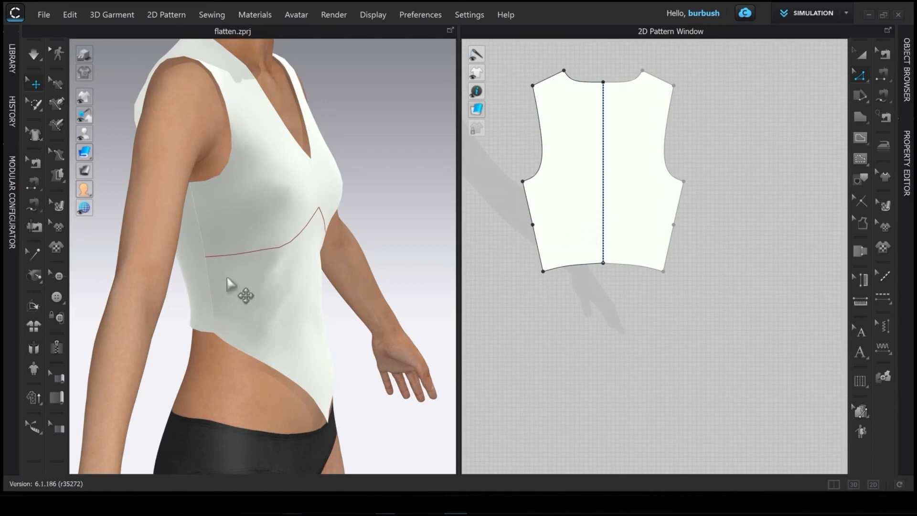
Step: Draw a curved internal line about 15.7 cm long on the back, from the side seam split point to the centre fold
{"action": "left_click", "coordinate": [858, 138]}
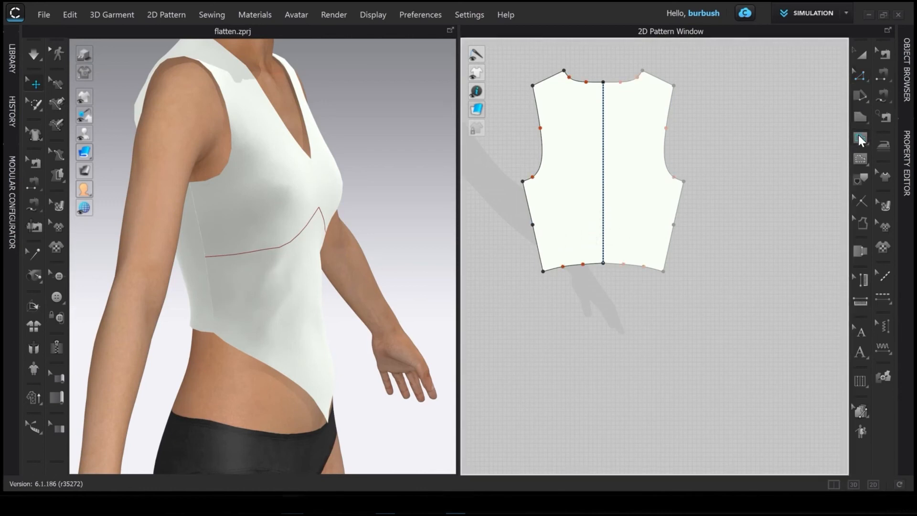
{"action": "scroll", "coordinate": [537, 226], "scroll_direction": "up", "scroll_amount": 2}
{"action": "left_click", "coordinate": [527, 222]}
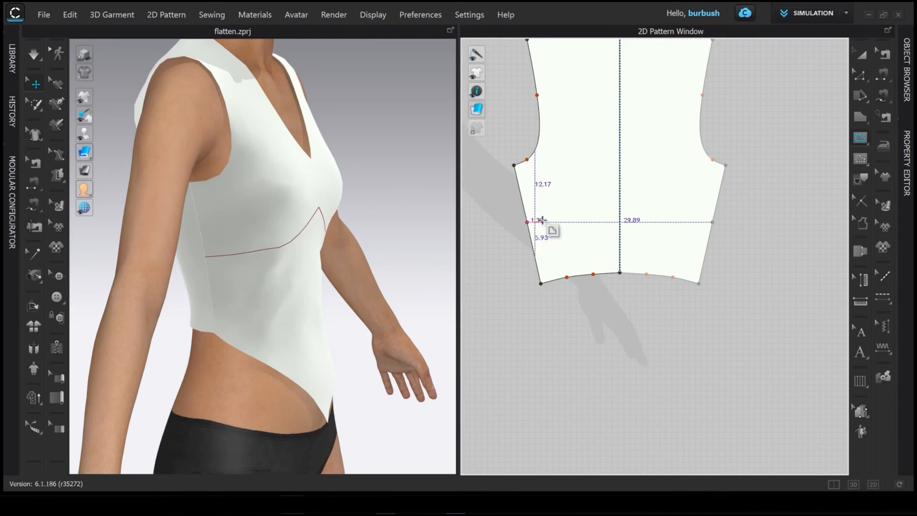
{"action": "left_click", "coordinate": [619, 211]}
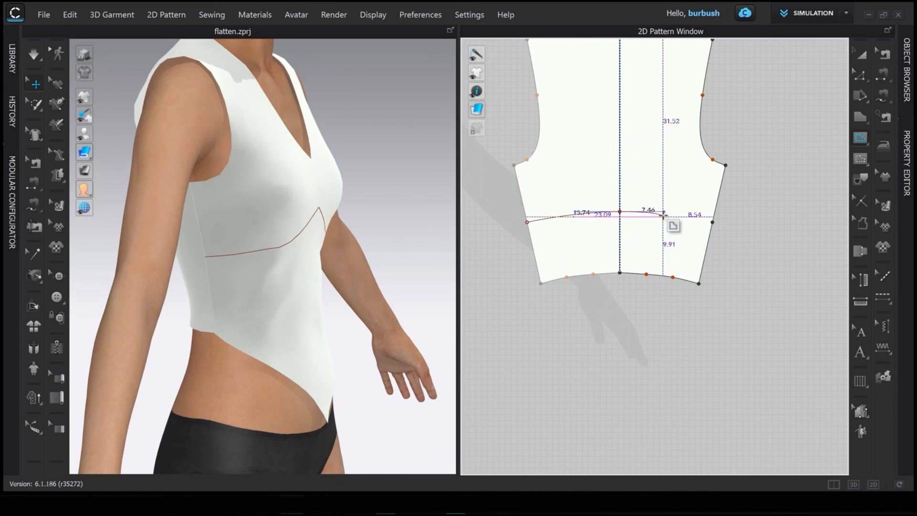
{"action": "scroll", "coordinate": [678, 201], "scroll_direction": "up", "scroll_amount": 2}
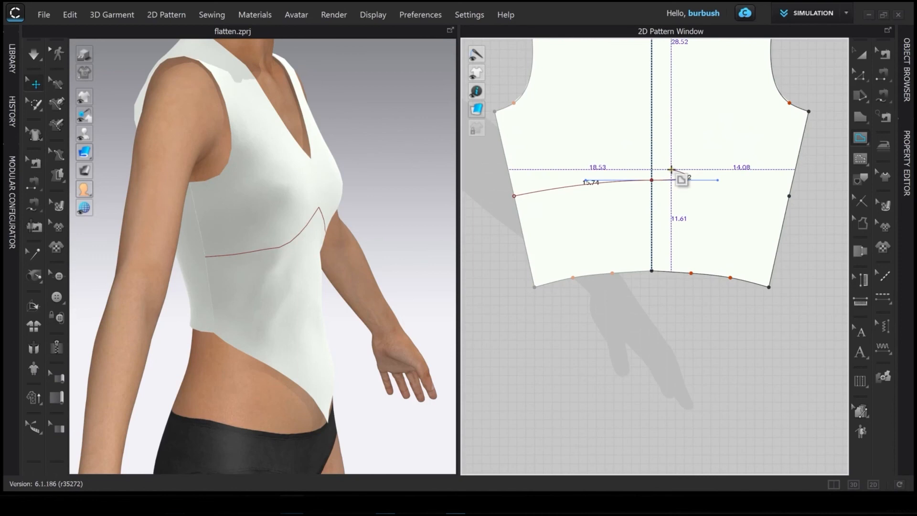
{"action": "key", "text": "Return"}
{"action": "scroll", "coordinate": [645, 205], "scroll_direction": "up", "scroll_amount": 3}
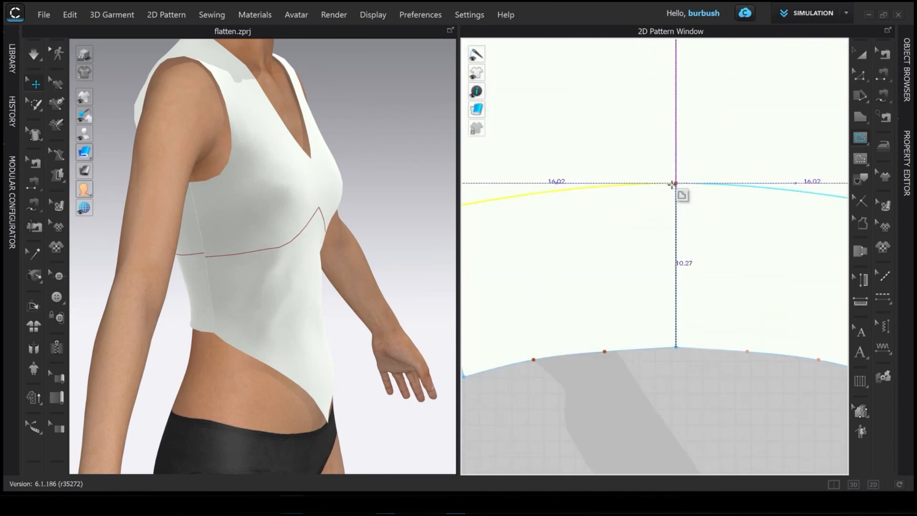
{"action": "scroll", "coordinate": [701, 197], "scroll_direction": "down", "scroll_amount": 3}
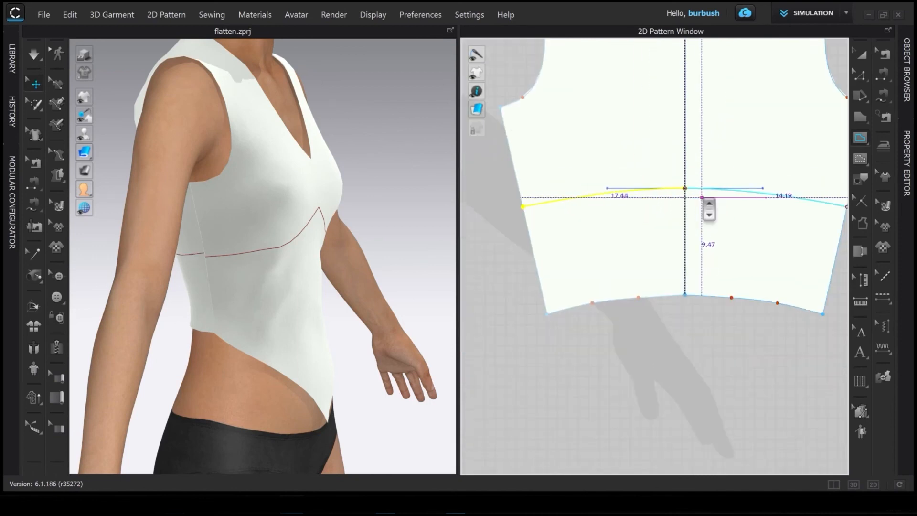
Step: Compare the lengths of the front and back side seam segments above and below the style line
{"action": "right_click_drag", "start_coordinate": [266, 317], "coordinate": [466, 313]}
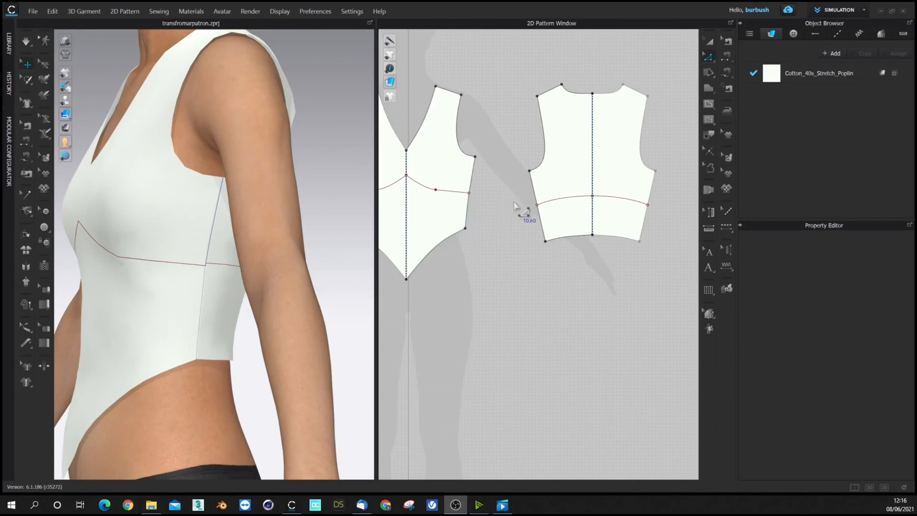
{"action": "left_click", "coordinate": [709, 56]}
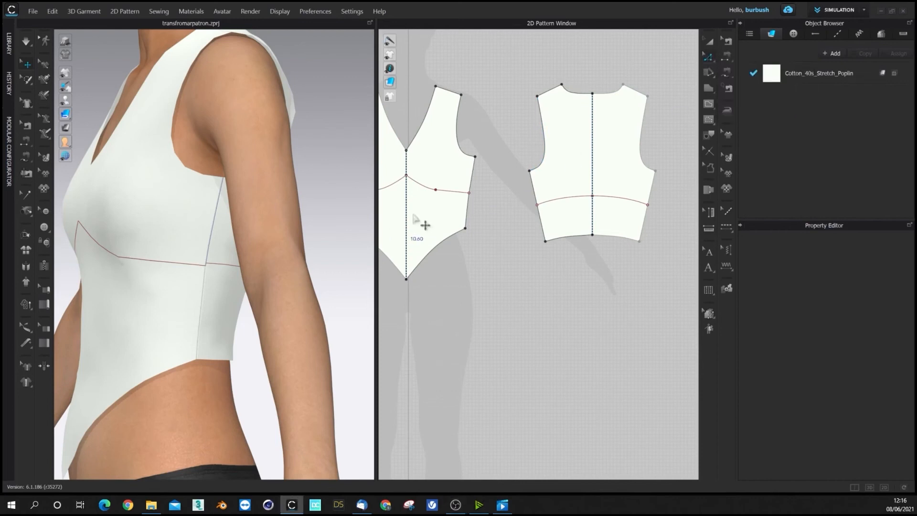
{"action": "left_click", "coordinate": [472, 177]}
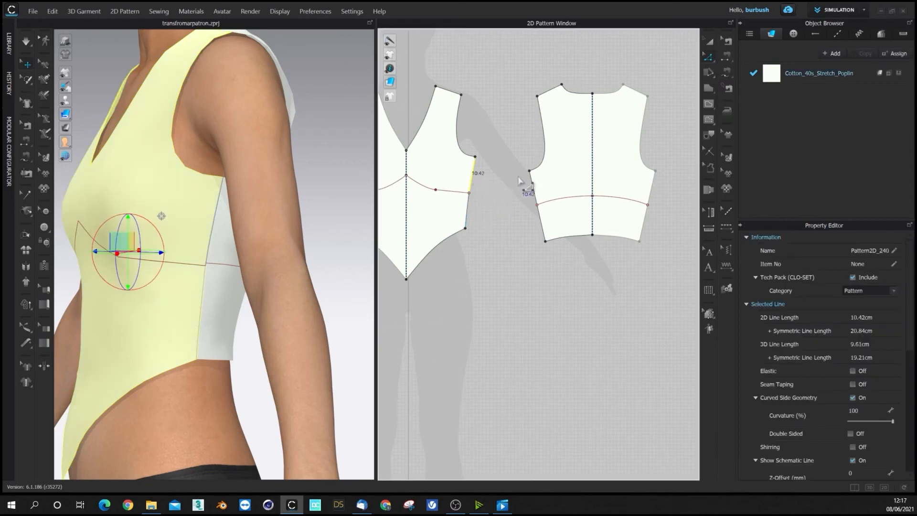
{"action": "left_click", "coordinate": [532, 187]}
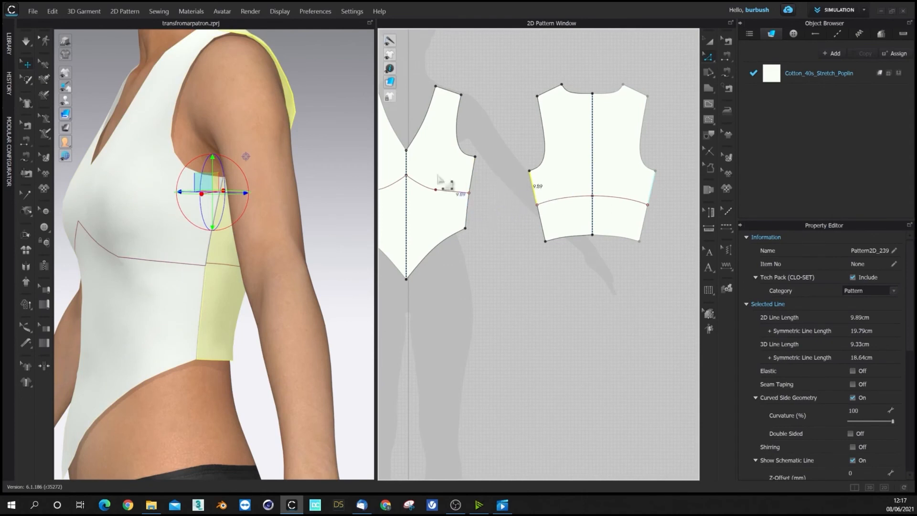
{"action": "left_click", "coordinate": [472, 214]}
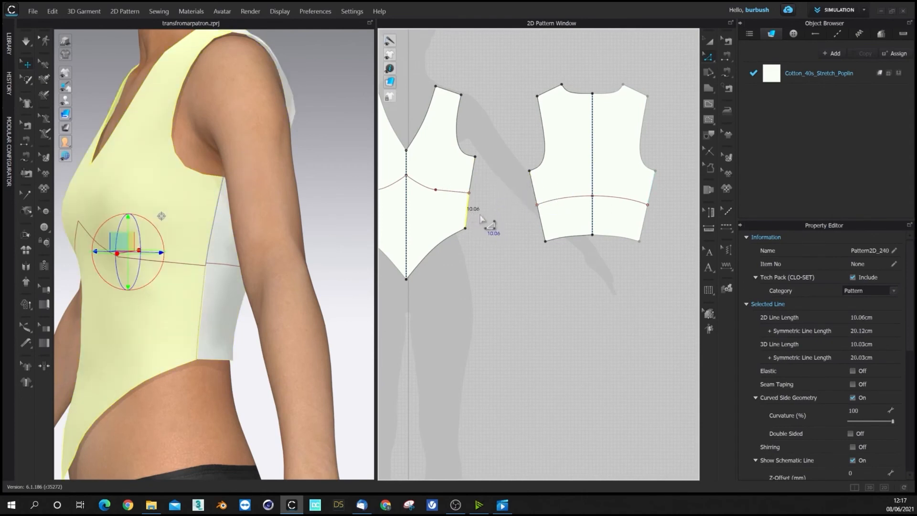
{"action": "left_click", "coordinate": [541, 233]}
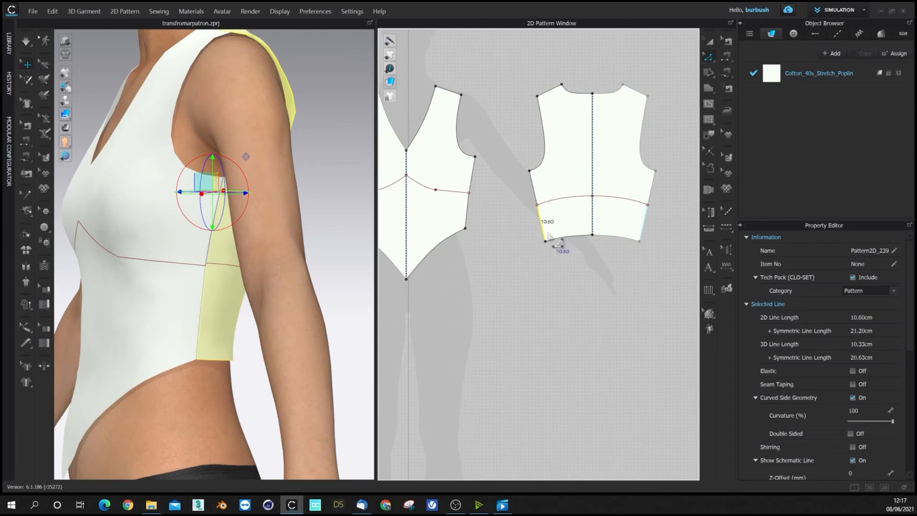
Step: Open Change Length for the lower segment of the back side seam and set its length to 10,06 cm
{"action": "right_click_drag", "start_coordinate": [546, 209], "coordinate": [515, 195]}
{"action": "scroll", "coordinate": [514, 195], "scroll_direction": "up", "scroll_amount": 4}
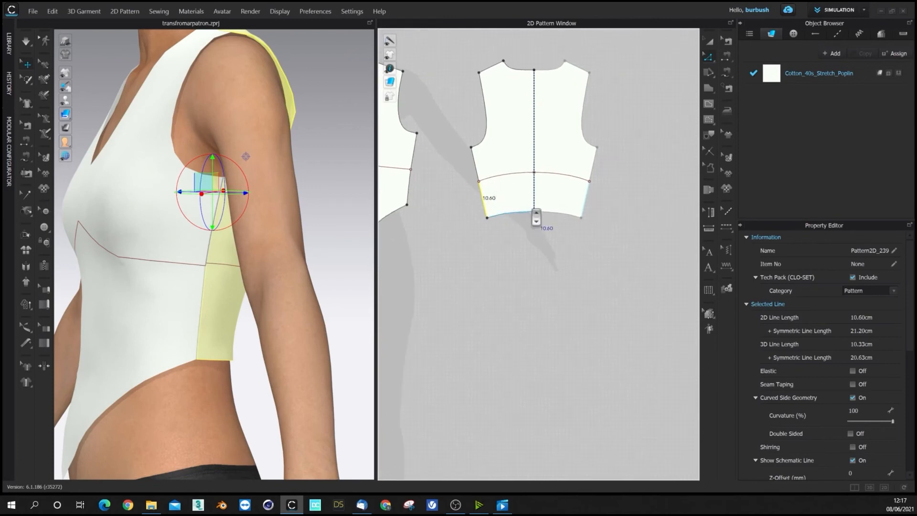
{"action": "scroll", "coordinate": [498, 206], "scroll_direction": "up", "scroll_amount": 1}
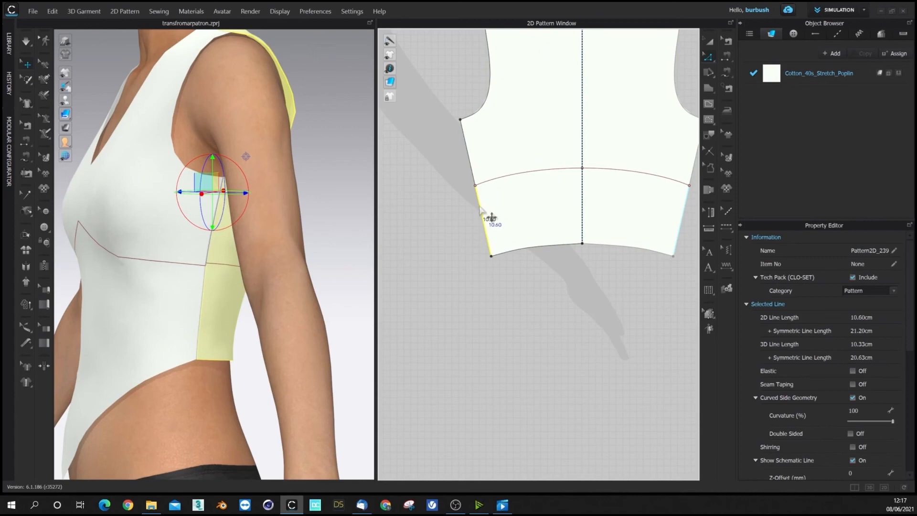
{"action": "right_click", "coordinate": [479, 207]}
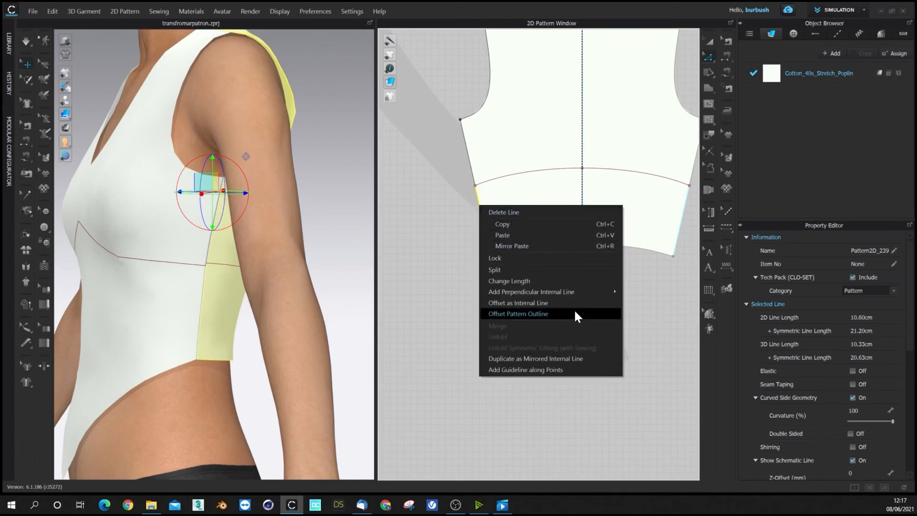
{"action": "left_click", "coordinate": [540, 283]}
{"action": "left_click_drag", "start_coordinate": [489, 191], "coordinate": [288, 159]}
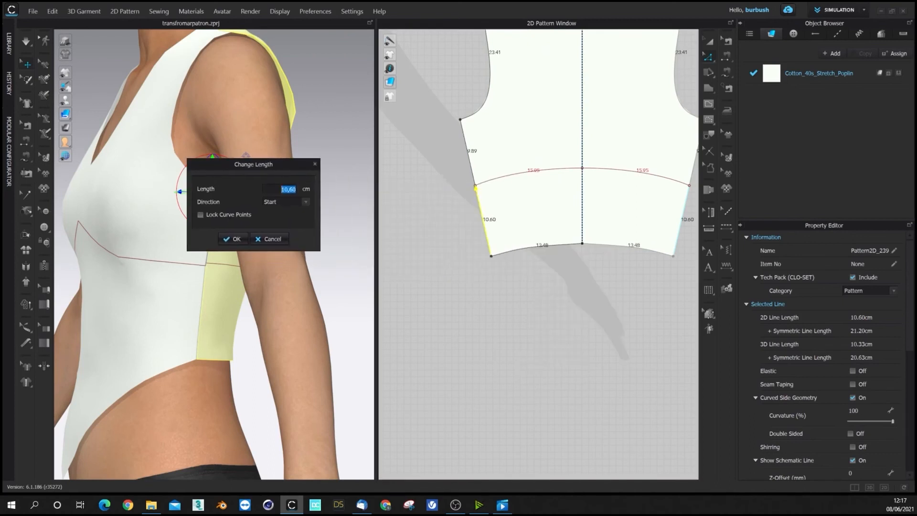
{"action": "type", "text": "10,06"}
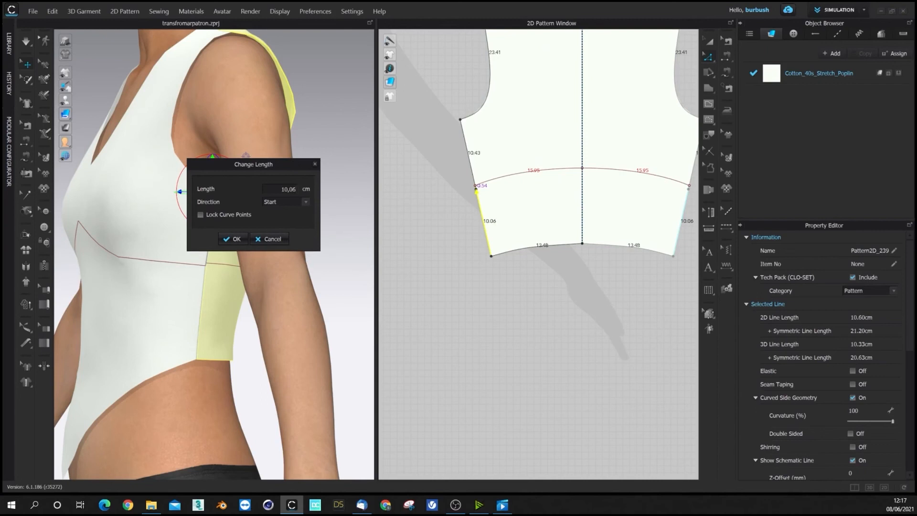
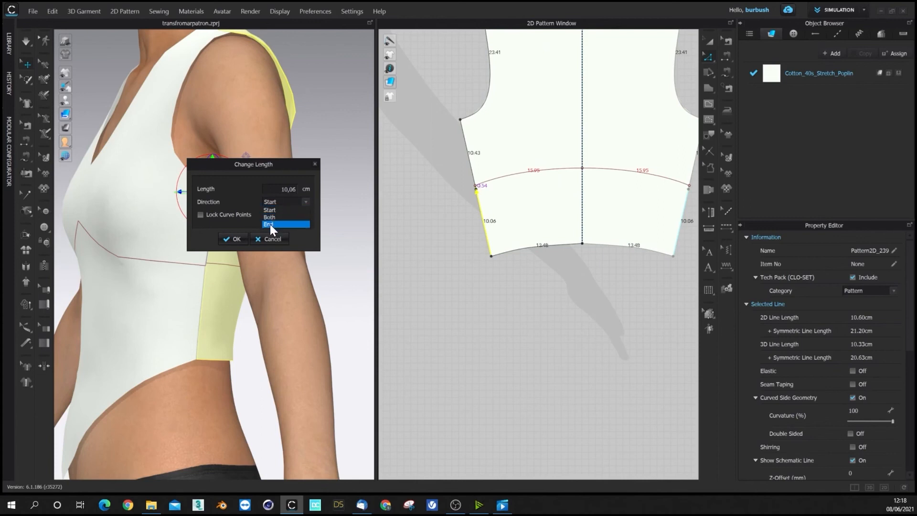
Step: Preview the End and Both directions for the length change, return to Start and apply it to the back side seam segment
{"action": "left_click", "coordinate": [281, 225]}
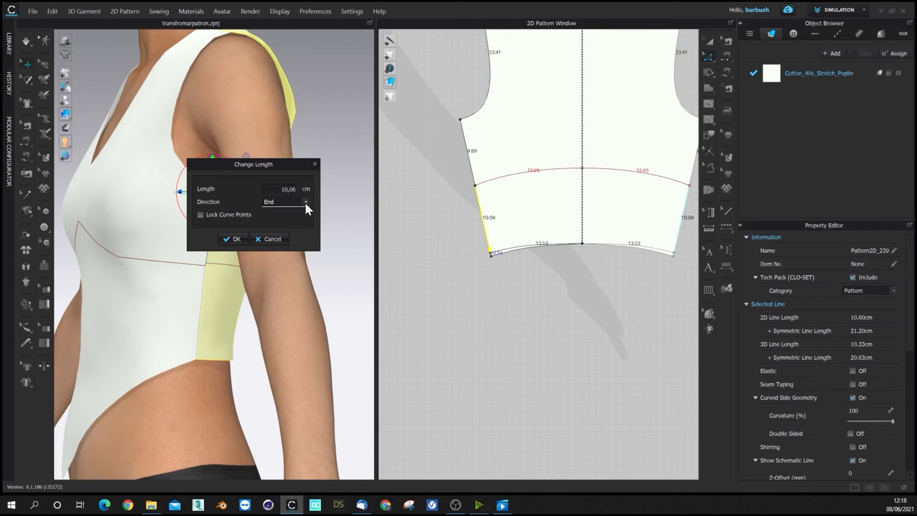
{"action": "left_click", "coordinate": [272, 218]}
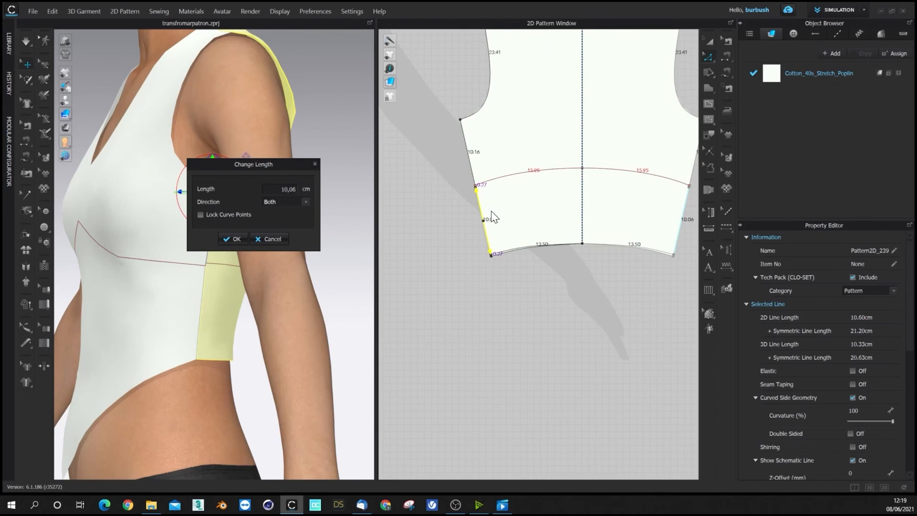
{"action": "left_click", "coordinate": [305, 202]}
{"action": "left_click", "coordinate": [283, 210]}
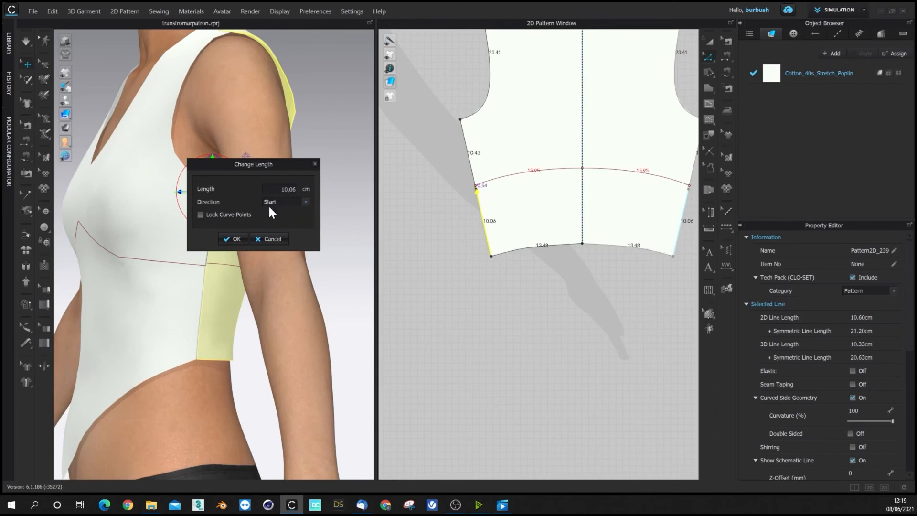
{"action": "left_click", "coordinate": [228, 237]}
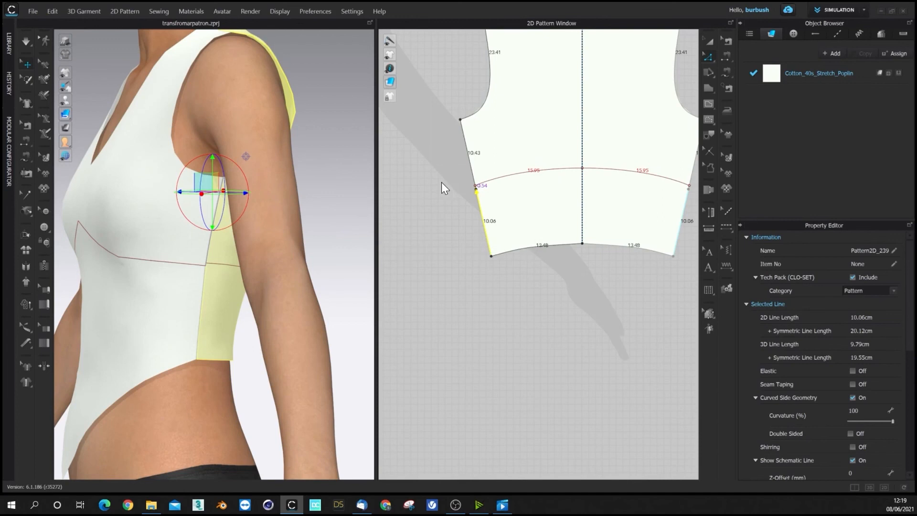
Step: Move the curved internal line on the back down to the shifted split point on the side seam
{"action": "middle_click_drag", "start_coordinate": [513, 199], "coordinate": [458, 189]}
{"action": "scroll", "coordinate": [461, 194], "scroll_direction": "down", "scroll_amount": 1}
{"action": "scroll", "coordinate": [462, 193], "scroll_direction": "up", "scroll_amount": 2}
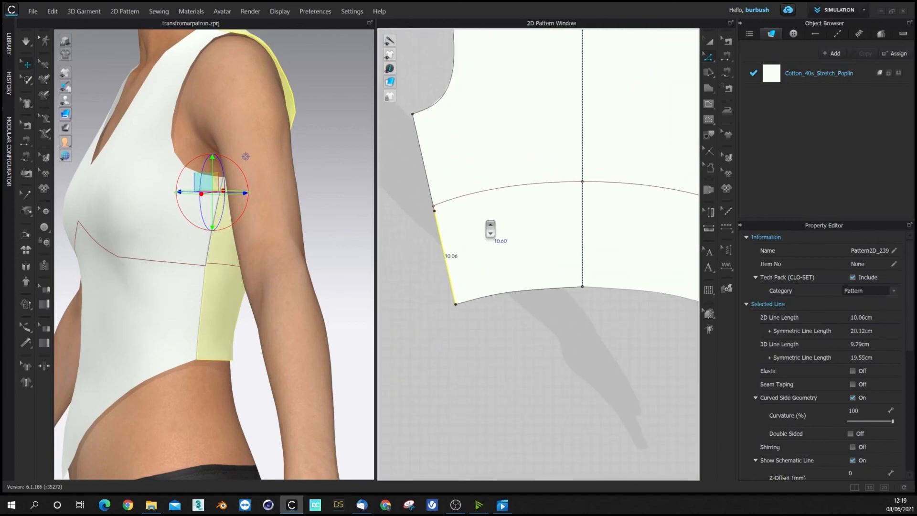
{"action": "left_click", "coordinate": [527, 197]}
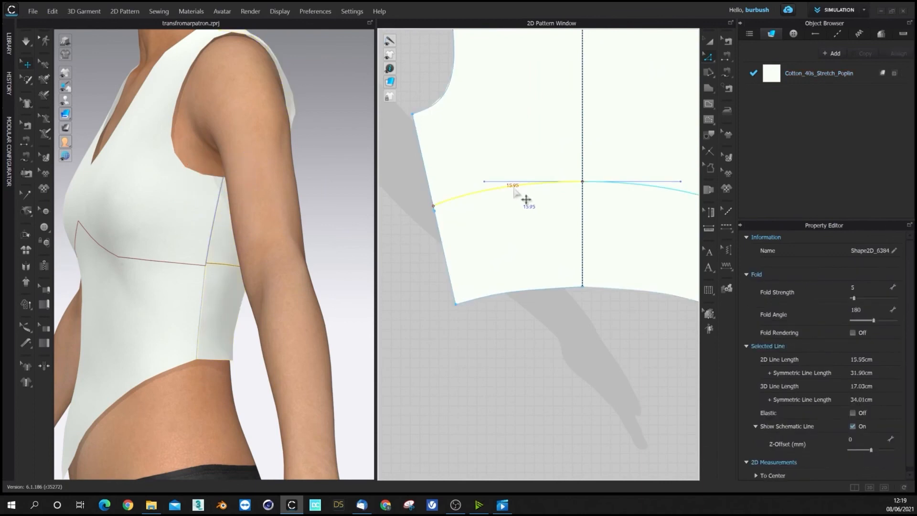
{"action": "left_click_drag", "start_coordinate": [525, 198], "coordinate": [522, 205]}
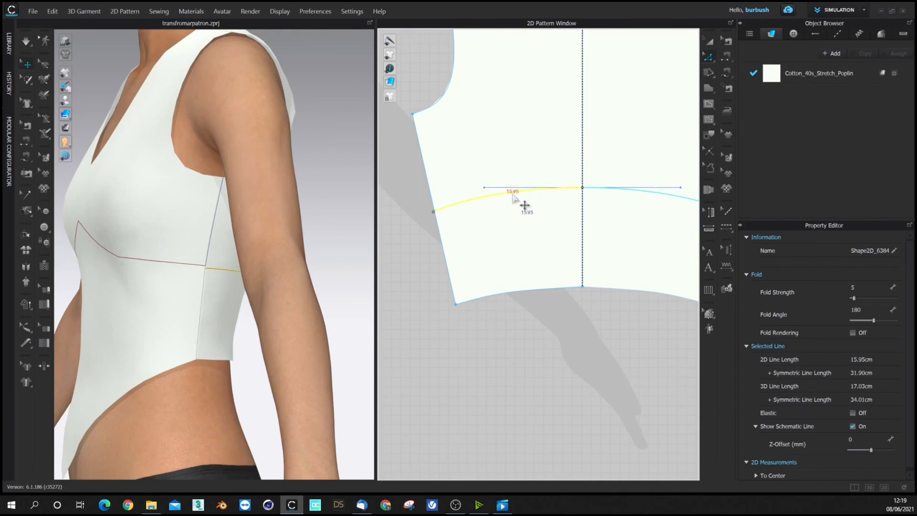
{"action": "scroll", "coordinate": [428, 223], "scroll_direction": "up", "scroll_amount": 5}
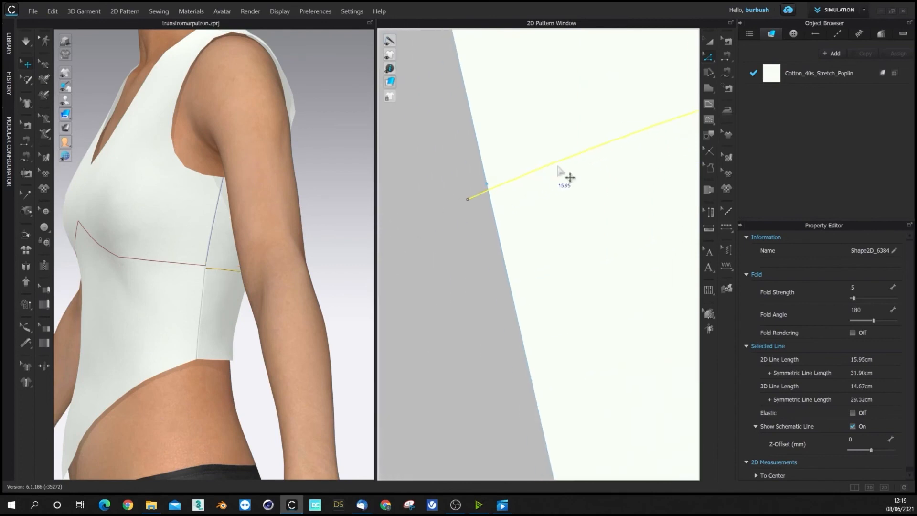
{"action": "left_click_drag", "start_coordinate": [564, 159], "coordinate": [559, 168]}
Step: Trim the overhanging side end of the back internal line to the pattern outline
{"action": "left_click", "coordinate": [467, 193]}
{"action": "right_click", "coordinate": [467, 194]}
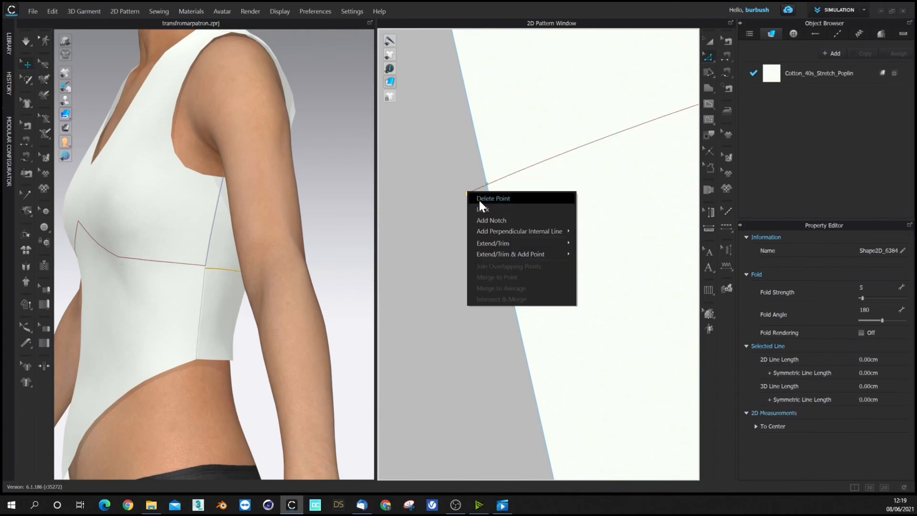
{"action": "left_click", "coordinate": [456, 196]}
{"action": "left_click", "coordinate": [468, 194]}
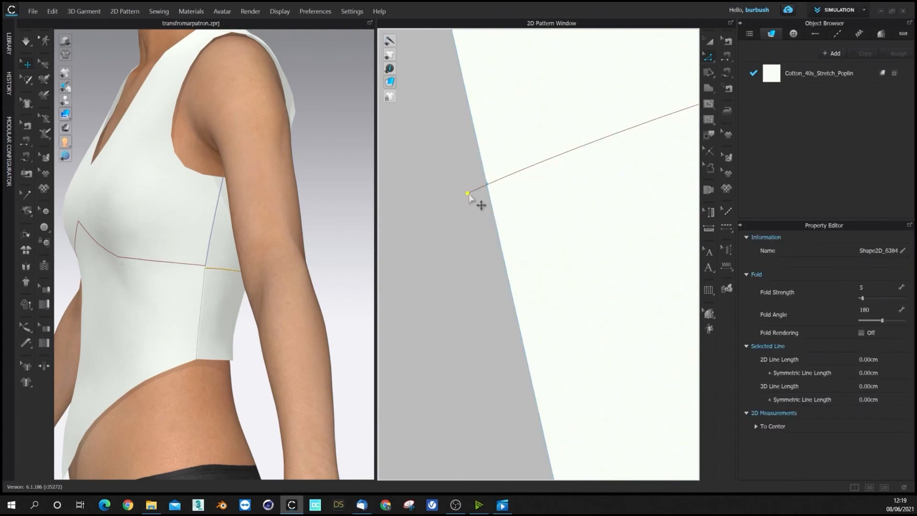
{"action": "right_click", "coordinate": [468, 194]}
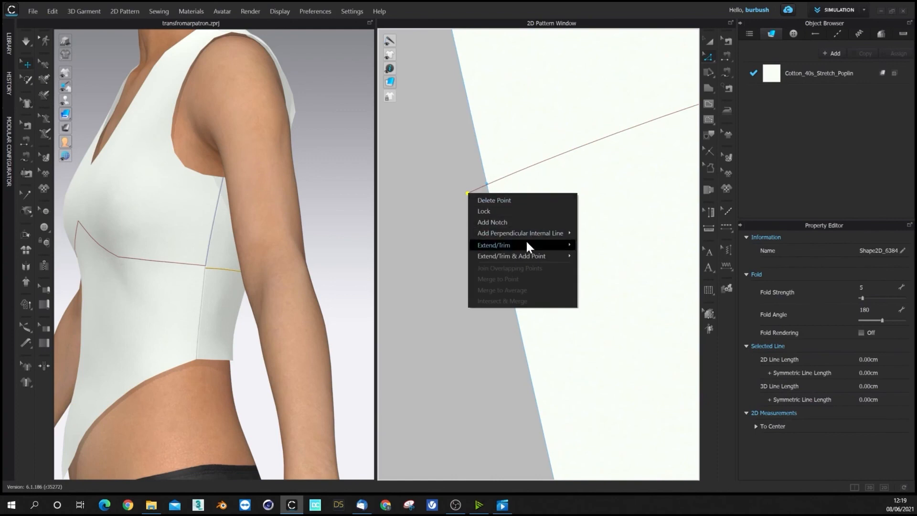
{"action": "mouse_move", "coordinate": [523, 247]}
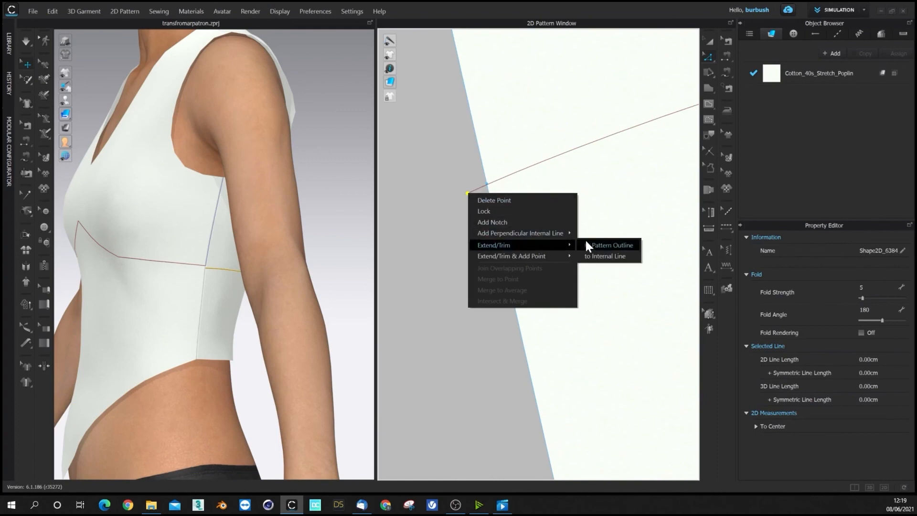
{"action": "left_click", "coordinate": [611, 246]}
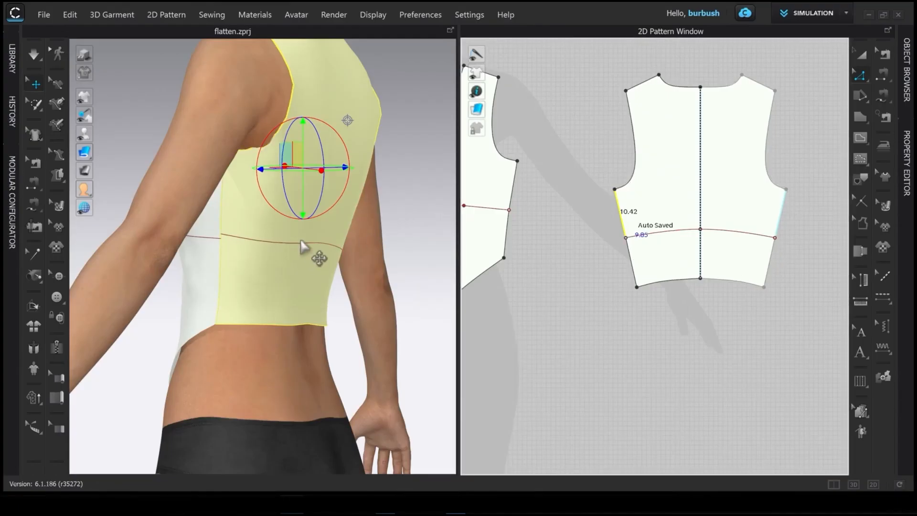
Step: Simulate the garment and inspect the style line across the back
{"action": "key", "text": "q"}
{"action": "left_click", "coordinate": [226, 240]}
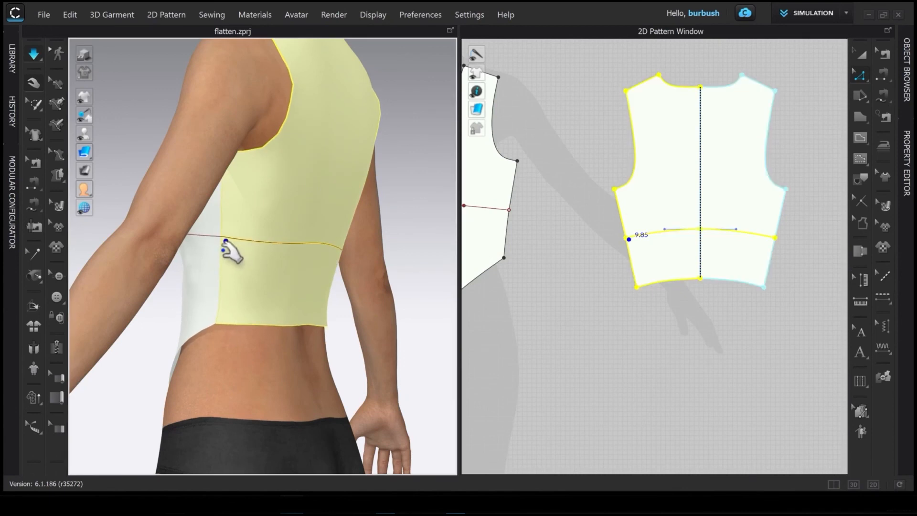
{"action": "right_click_drag", "start_coordinate": [258, 243], "coordinate": [207, 267]}
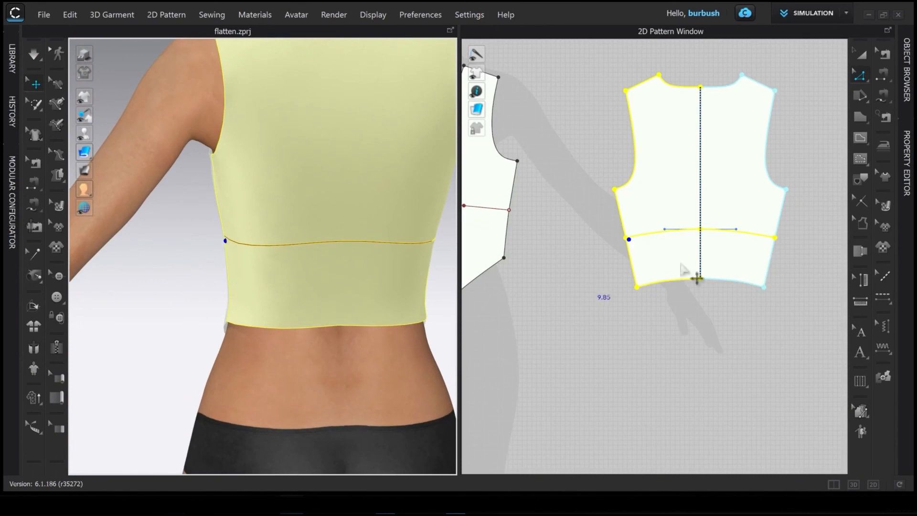
{"action": "scroll", "coordinate": [687, 249], "scroll_direction": "up", "scroll_amount": 5}
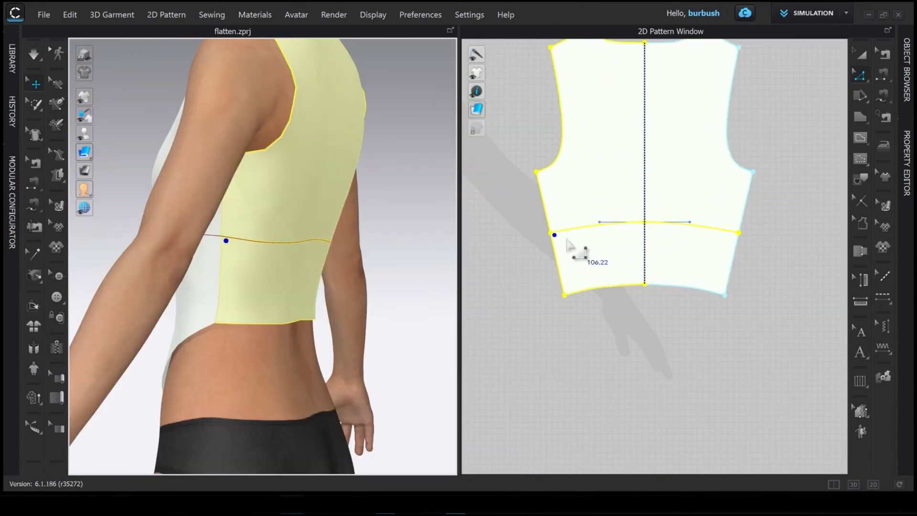
Step: Delete the curved internal line from the back along with the split point on its side seam
{"action": "left_click", "coordinate": [537, 249]}
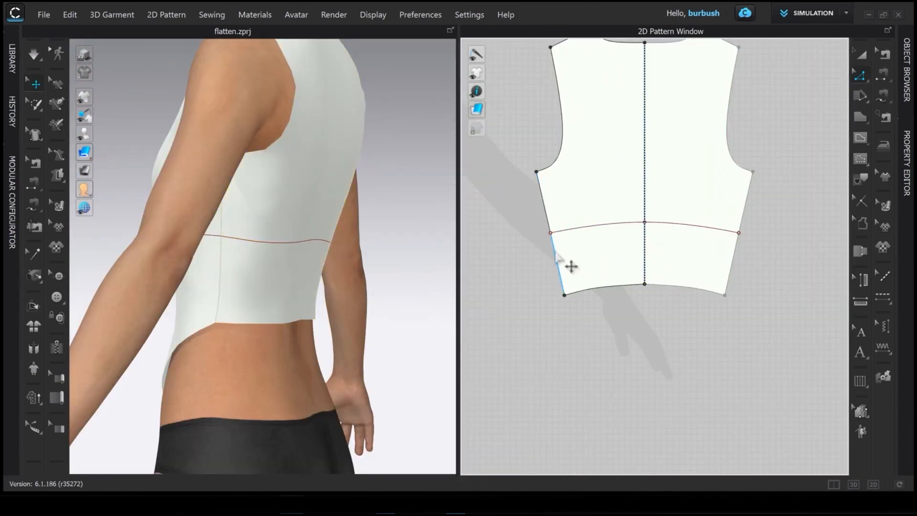
{"action": "left_click", "coordinate": [575, 230]}
{"action": "key", "text": "Delete"}
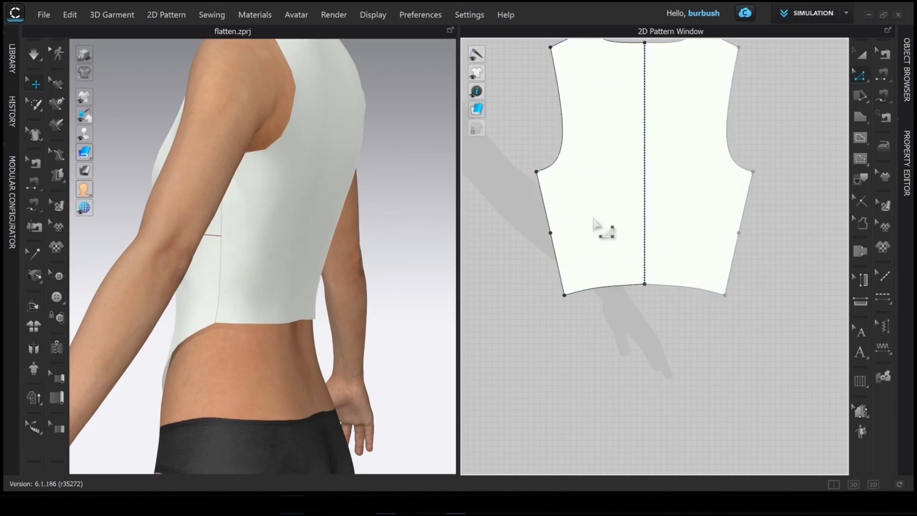
{"action": "left_click", "coordinate": [568, 249]}
{"action": "left_click", "coordinate": [628, 295]}
{"action": "scroll", "coordinate": [621, 291], "scroll_direction": "down", "scroll_amount": 2}
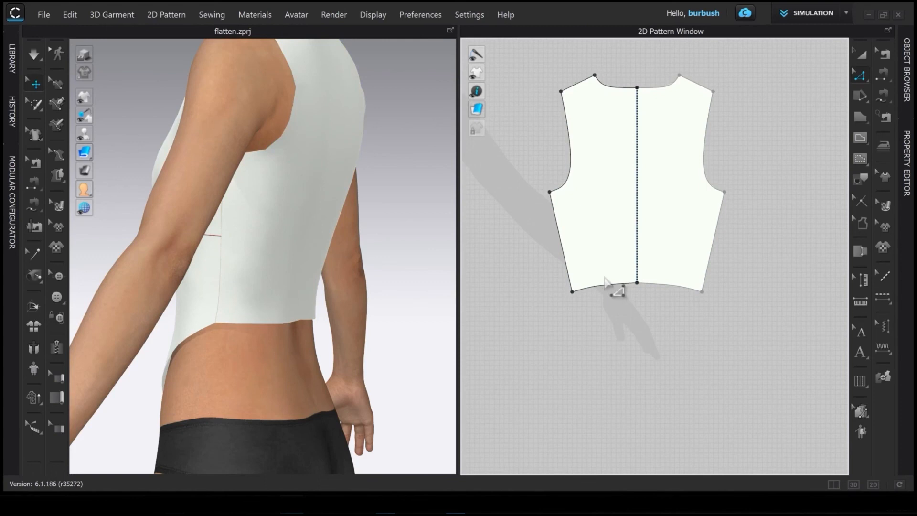
Step: Check the length of the front side seam segment below the style line
{"action": "scroll", "coordinate": [544, 265], "scroll_direction": "down", "scroll_amount": 2}
{"action": "middle_click_drag", "start_coordinate": [541, 242], "coordinate": [591, 252]}
{"action": "left_click", "coordinate": [510, 254]}
{"action": "left_click", "coordinate": [536, 262]}
{"action": "left_click", "coordinate": [510, 255]}
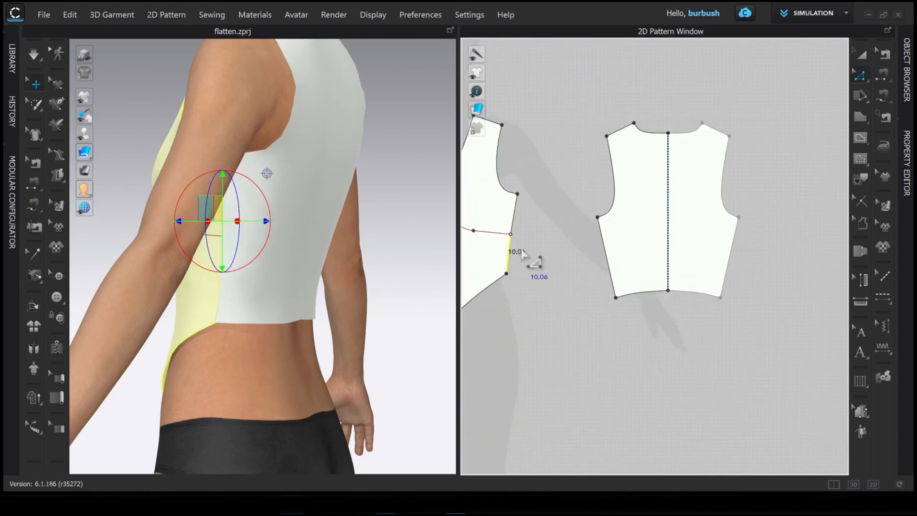
{"action": "middle_click_drag", "start_coordinate": [606, 287], "coordinate": [575, 273]}
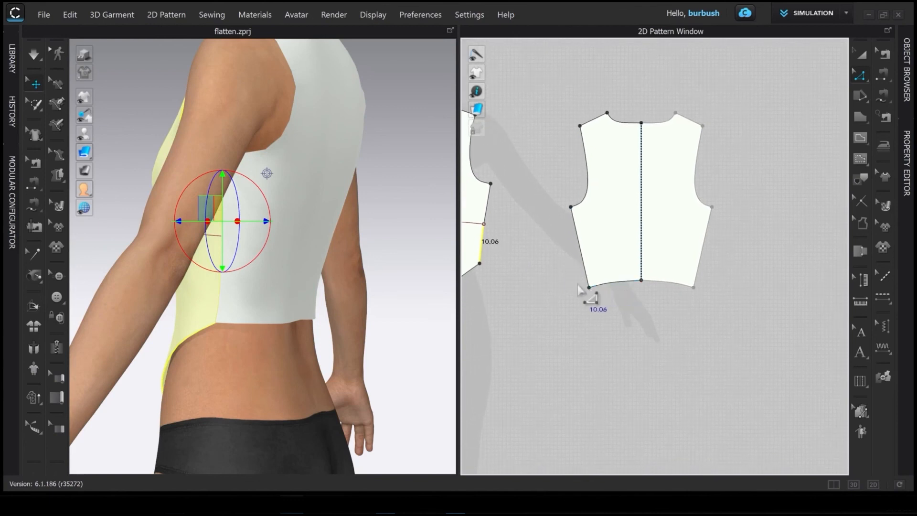
Step: Offset the back hem as an extended internal line at a distance of 10.06 cm
{"action": "left_click", "coordinate": [616, 283]}
{"action": "right_click", "coordinate": [616, 283]}
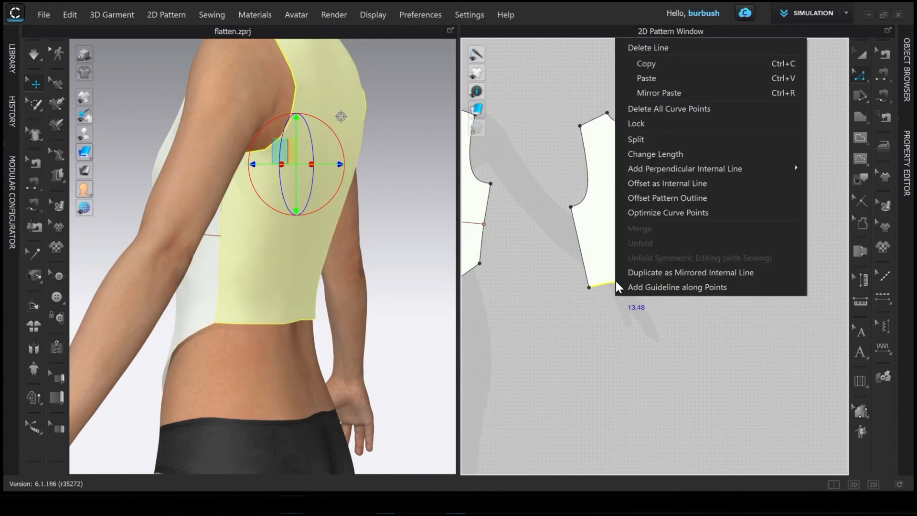
{"action": "left_click", "coordinate": [674, 190]}
{"action": "left_click_drag", "start_coordinate": [470, 144], "coordinate": [344, 138]}
{"action": "type", "text": "10"}
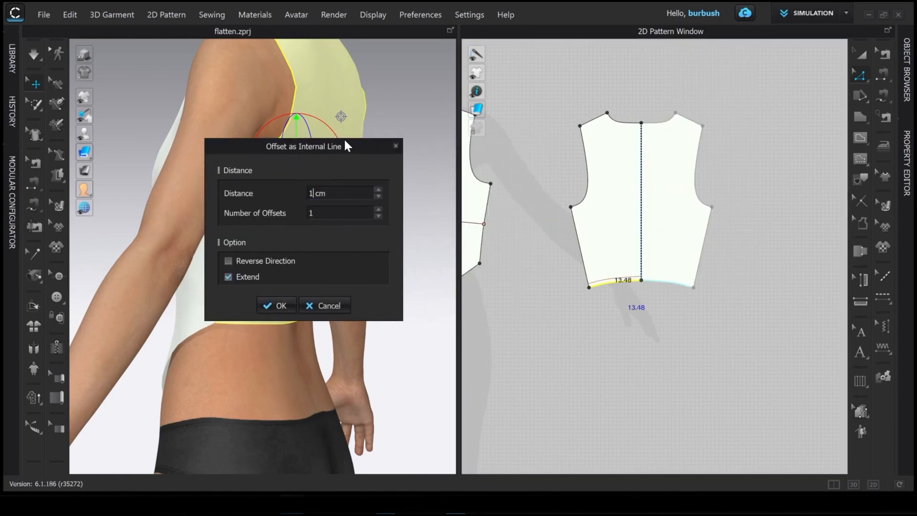
{"action": "type", "text": ",06"}
{"action": "left_click", "coordinate": [275, 310]}
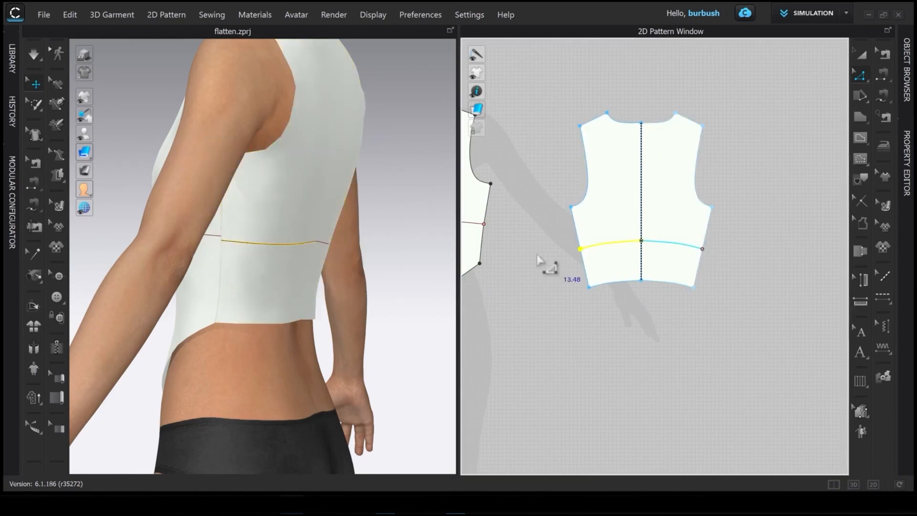
Step: Simulate the garment and check how the front and back style lines meet at the side seam
{"action": "left_click", "coordinate": [483, 247]}
{"action": "key", "text": "space"}
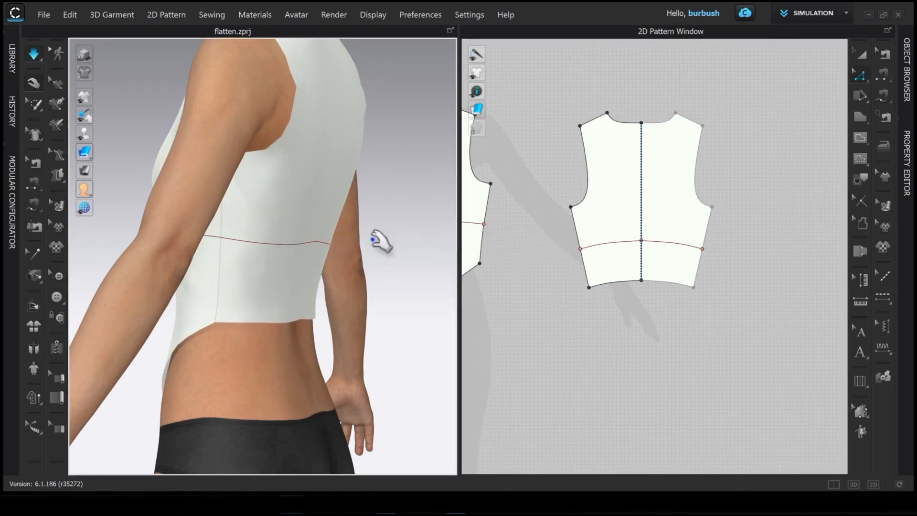
{"action": "key", "text": "space"}
{"action": "scroll", "coordinate": [571, 258], "scroll_direction": "up", "scroll_amount": 2}
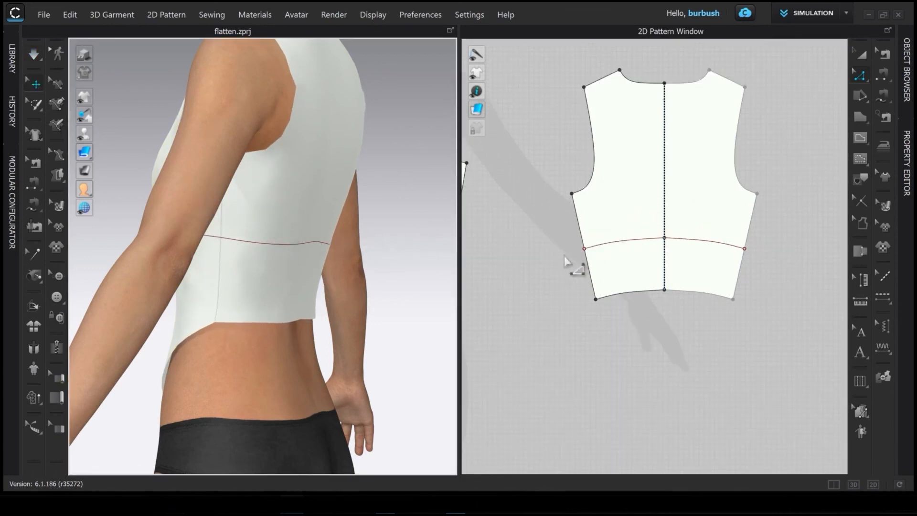
{"action": "right_click_drag", "start_coordinate": [226, 254], "coordinate": [186, 254]}
{"action": "right_click_drag", "start_coordinate": [242, 293], "coordinate": [266, 265]}
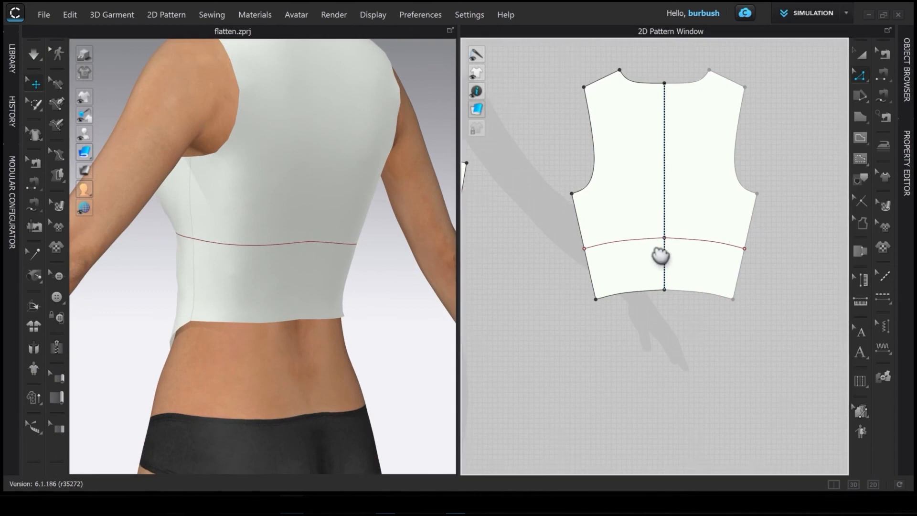
Step: Preview four internal-line offsets of the back hem at 10.06 cm, try the reversed direction, and cancel the offset
{"action": "scroll", "coordinate": [661, 254], "scroll_direction": "up", "scroll_amount": 3}
{"action": "left_click", "coordinate": [612, 334]}
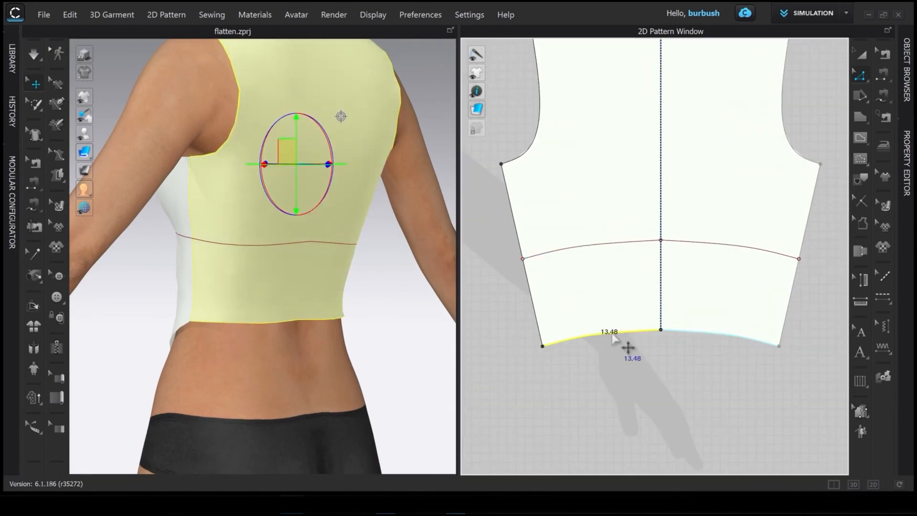
{"action": "scroll", "coordinate": [509, 266], "scroll_direction": "down", "scroll_amount": 5}
{"action": "middle_click_drag", "start_coordinate": [588, 289], "coordinate": [610, 271]}
{"action": "scroll", "coordinate": [610, 271], "scroll_direction": "up", "scroll_amount": 2}
{"action": "right_click", "coordinate": [594, 278]}
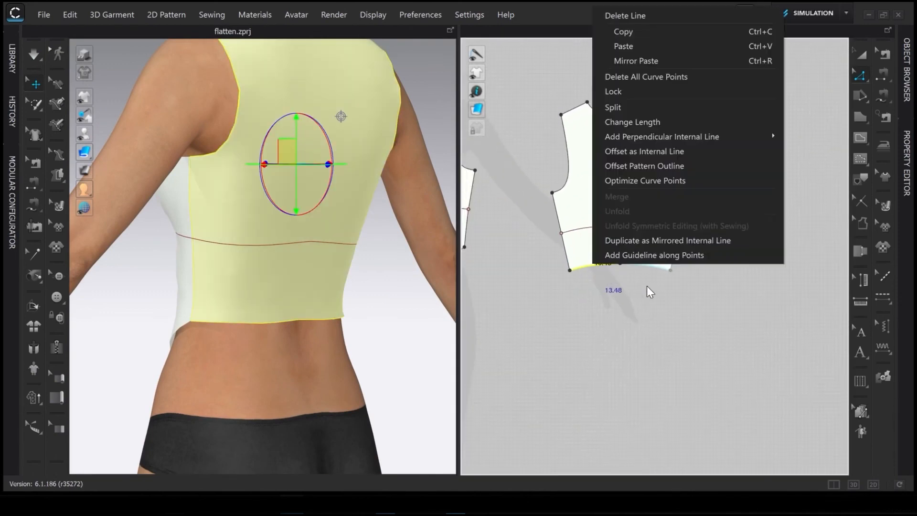
{"action": "left_click", "coordinate": [681, 148]}
{"action": "left_click_drag", "start_coordinate": [466, 140], "coordinate": [296, 181]}
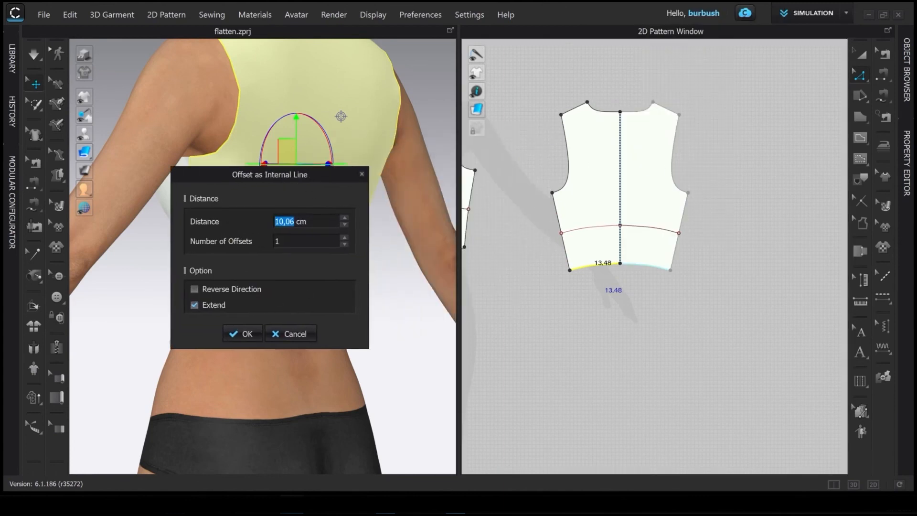
{"action": "left_click", "coordinate": [345, 237]}
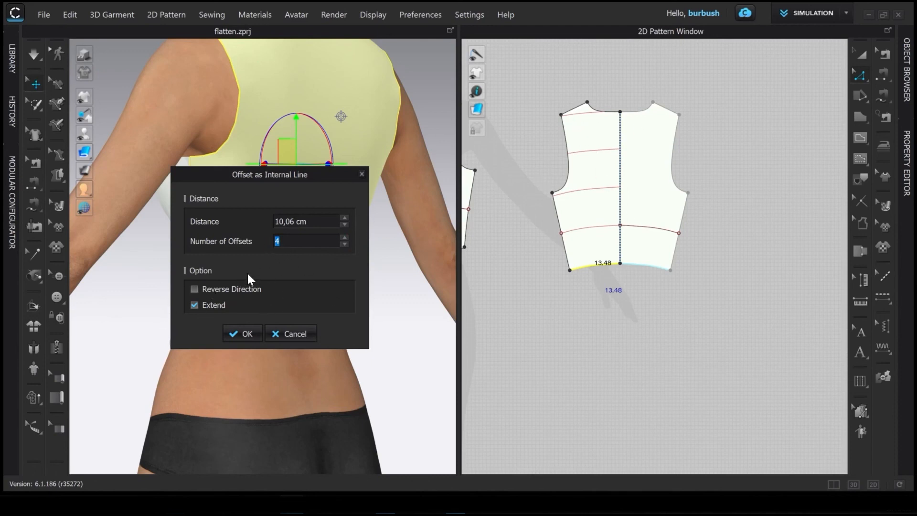
{"action": "left_click", "coordinate": [194, 288]}
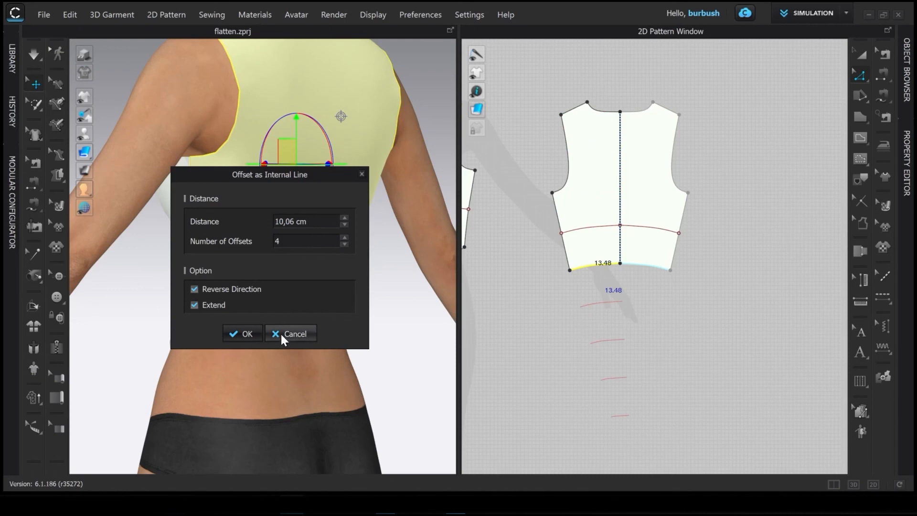
{"action": "left_click", "coordinate": [194, 289]}
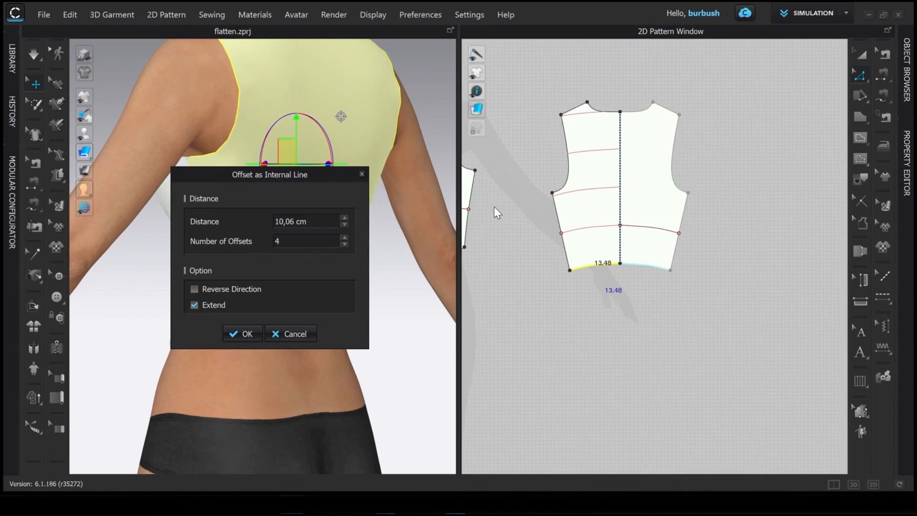
{"action": "left_click", "coordinate": [276, 333]}
Step: Cut and sew the front piece along its under-bust internal line
{"action": "scroll", "coordinate": [638, 211], "scroll_direction": "up", "scroll_amount": 4}
{"action": "right_click_drag", "start_coordinate": [292, 267], "coordinate": [270, 271]}
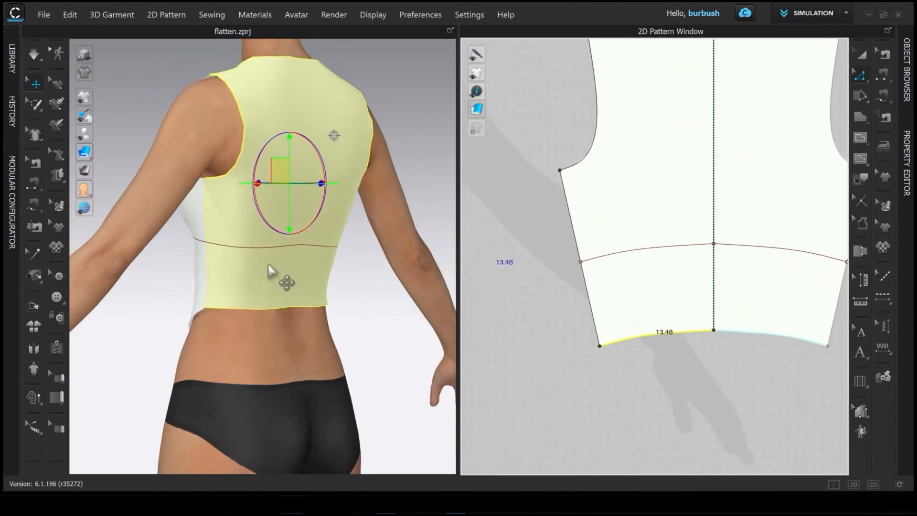
{"action": "right_click_drag", "start_coordinate": [211, 282], "coordinate": [291, 292]}
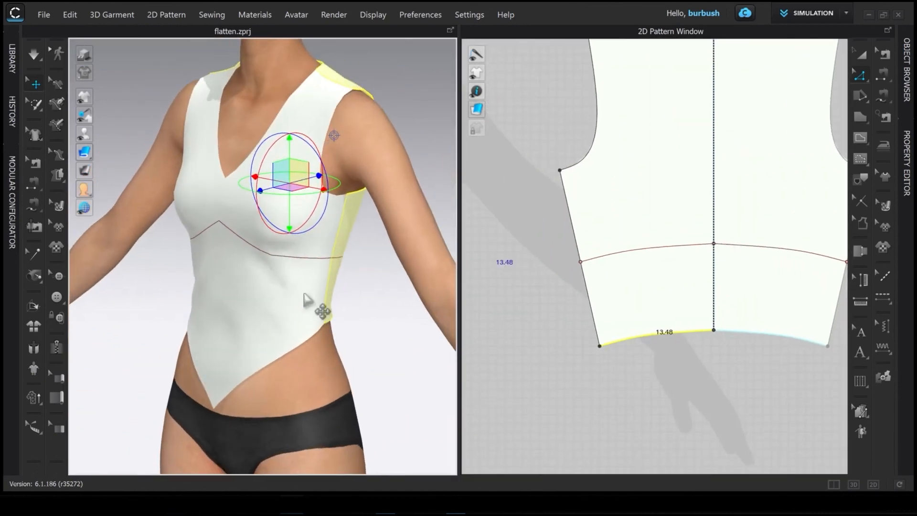
{"action": "scroll", "coordinate": [591, 334], "scroll_direction": "down", "scroll_amount": 6}
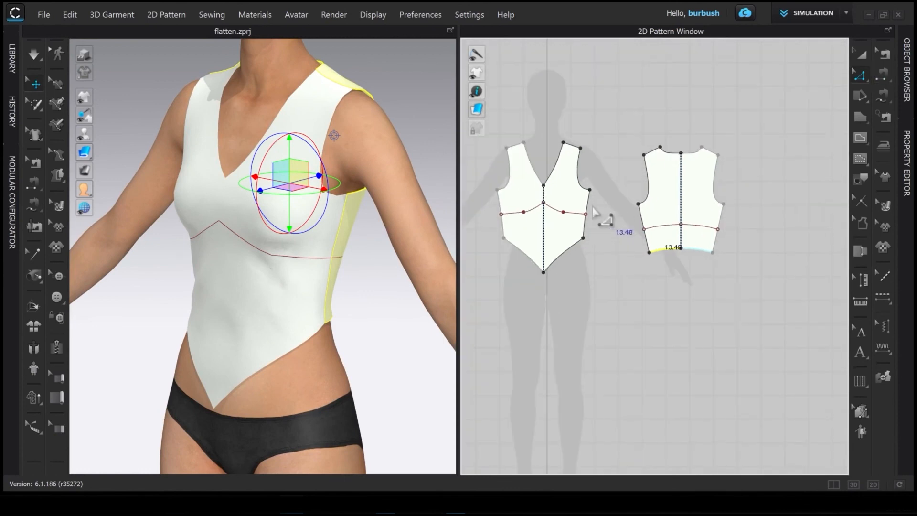
{"action": "left_click", "coordinate": [595, 212]}
{"action": "scroll", "coordinate": [579, 246], "scroll_direction": "up", "scroll_amount": 3}
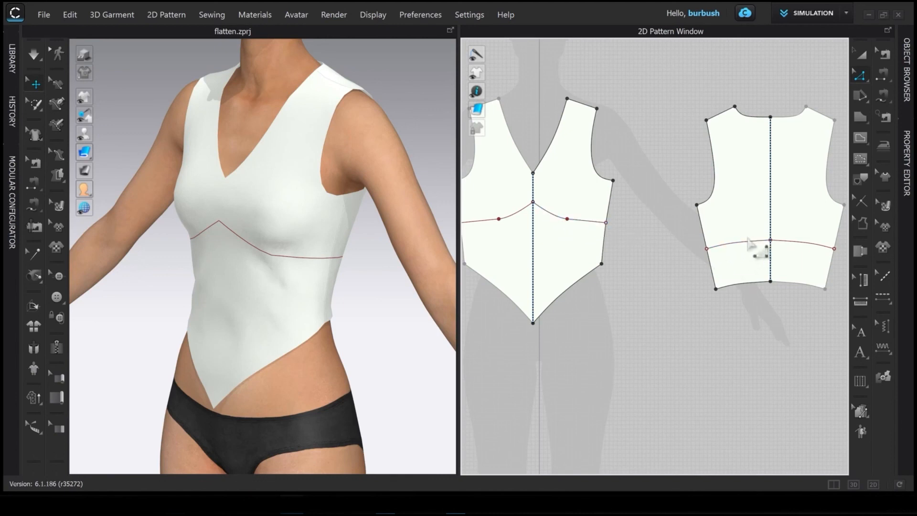
{"action": "left_click", "coordinate": [552, 218]}
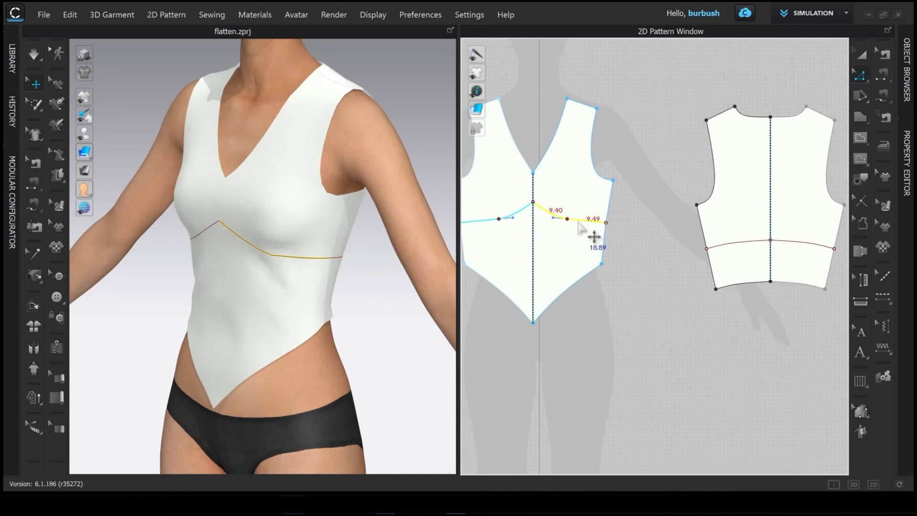
{"action": "right_click", "coordinate": [579, 222]}
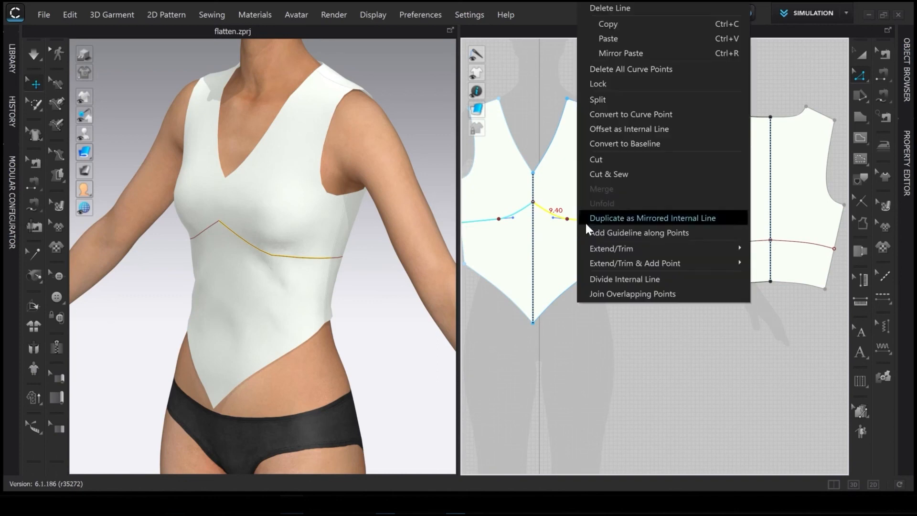
{"action": "left_click", "coordinate": [629, 175]}
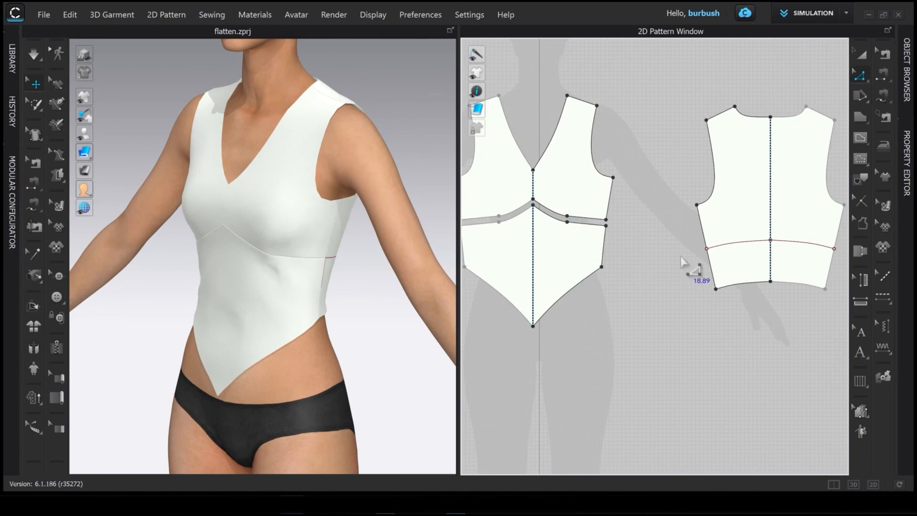
Step: Cut and sew the back piece along its internal style line and simulate the garment
{"action": "middle_click_drag", "start_coordinate": [690, 261], "coordinate": [583, 221]}
{"action": "middle_click_drag", "start_coordinate": [520, 209], "coordinate": [680, 242]}
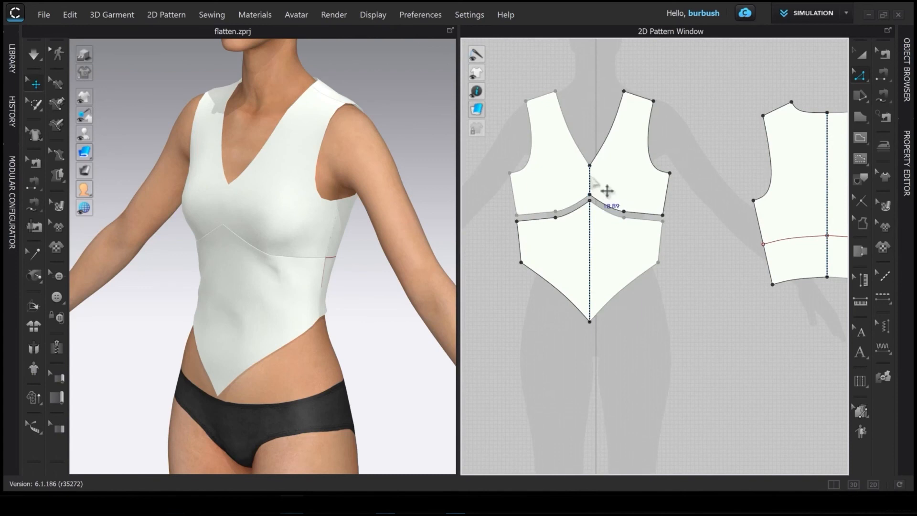
{"action": "middle_click_drag", "start_coordinate": [696, 286], "coordinate": [571, 285]}
{"action": "left_click", "coordinate": [694, 246]}
{"action": "right_click", "coordinate": [692, 246]}
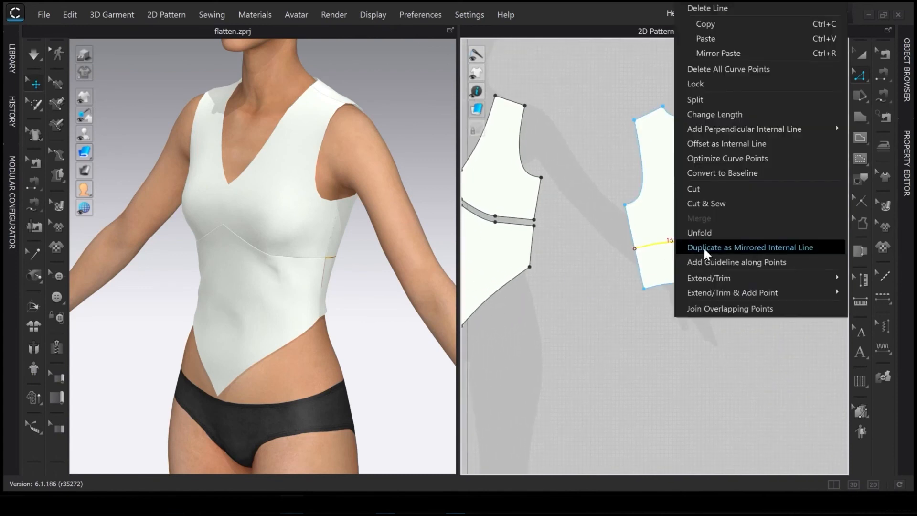
{"action": "left_click", "coordinate": [732, 204]}
{"action": "right_click_drag", "start_coordinate": [334, 263], "coordinate": [299, 254]}
{"action": "key", "text": "space"}
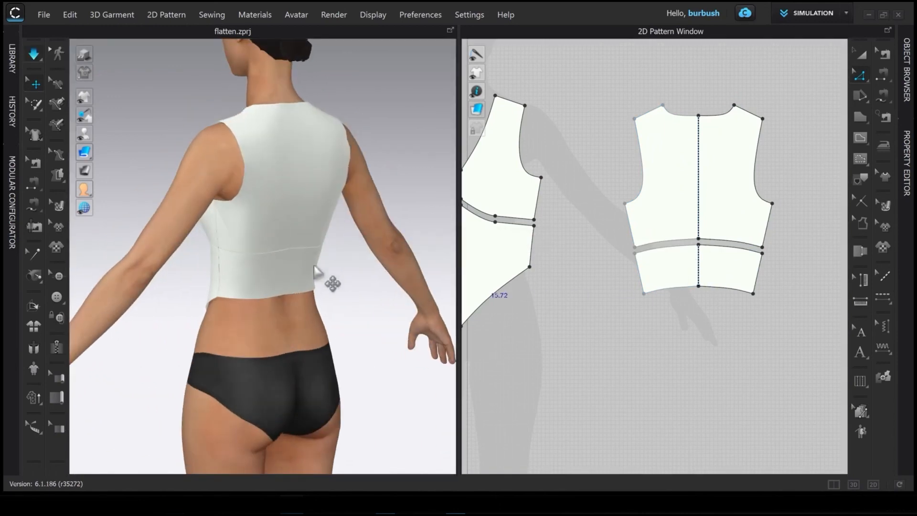
{"action": "key", "text": "q"}
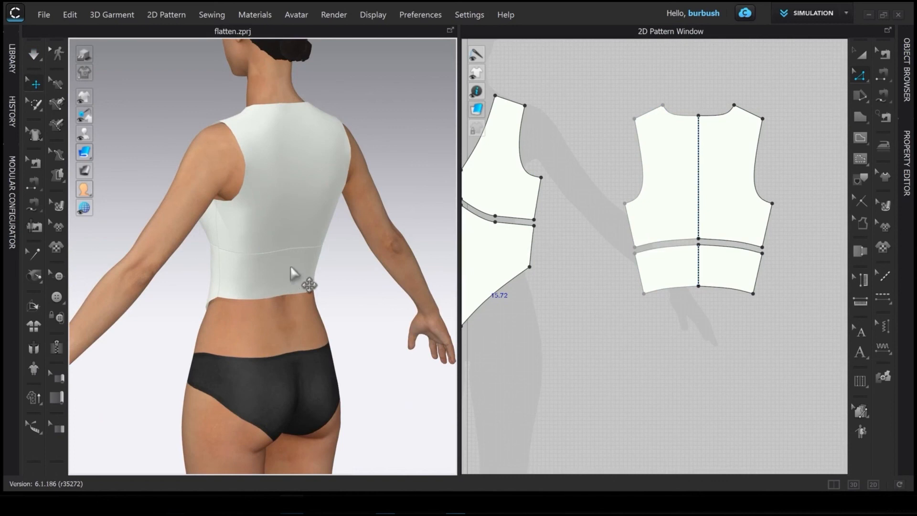
Step: Move the lower back panel away from the body to inspect its seams, and simulate it back into place
{"action": "left_click", "coordinate": [299, 279]}
{"action": "left_click_drag", "start_coordinate": [291, 232], "coordinate": [290, 247]}
{"action": "left_click_drag", "start_coordinate": [319, 286], "coordinate": [353, 292]}
{"action": "right_click_drag", "start_coordinate": [306, 322], "coordinate": [270, 332]}
{"action": "right_click_drag", "start_coordinate": [303, 266], "coordinate": [374, 313]}
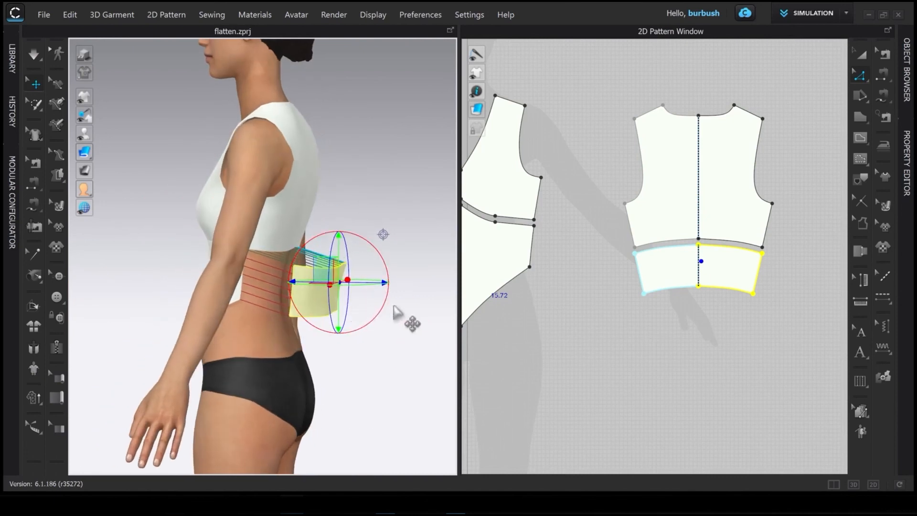
{"action": "key", "text": "space"}
{"action": "right_click_drag", "start_coordinate": [281, 280], "coordinate": [243, 277]}
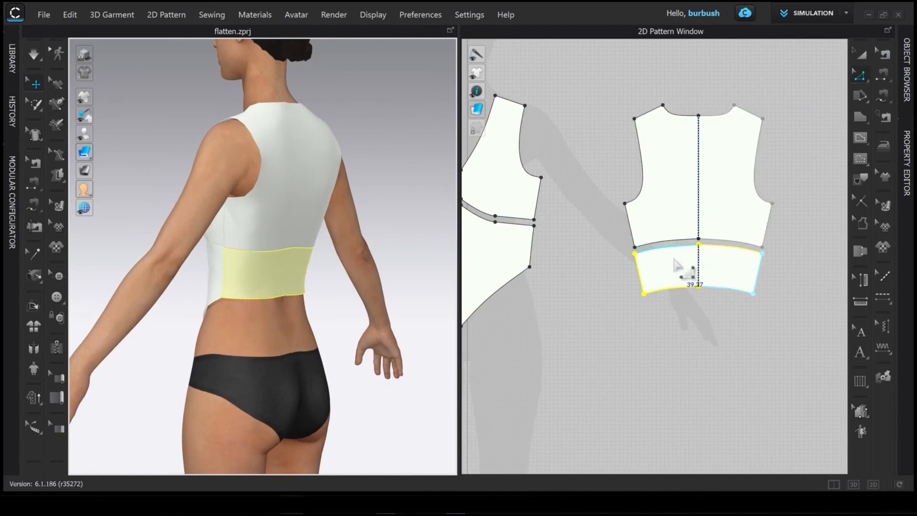
Step: Undo the cut-and-sew on the back and cut the piece along its style line without sewing
{"action": "key", "text": "a"}
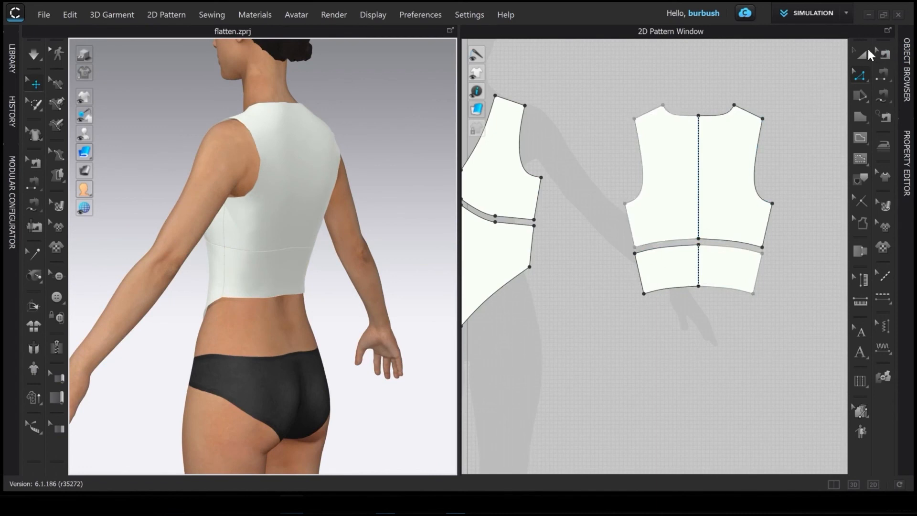
{"action": "key", "text": "ctrl+z"}
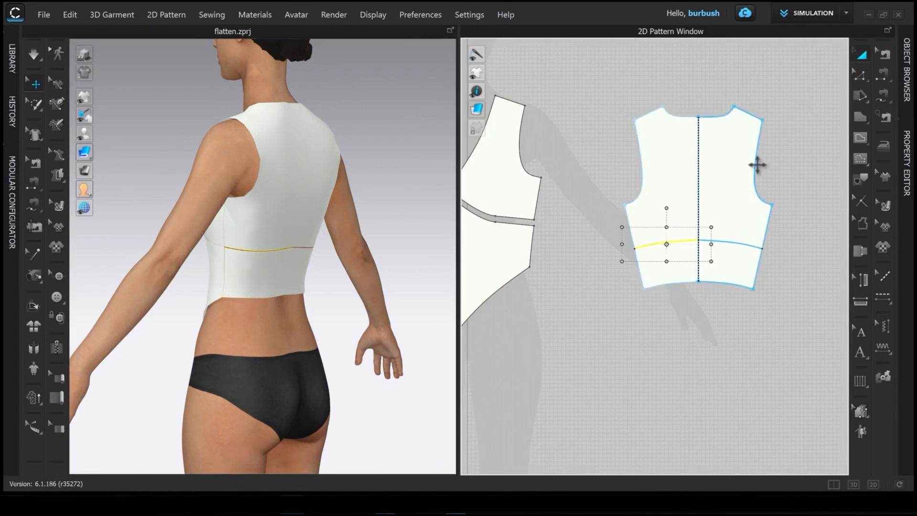
{"action": "left_click", "coordinate": [859, 75]}
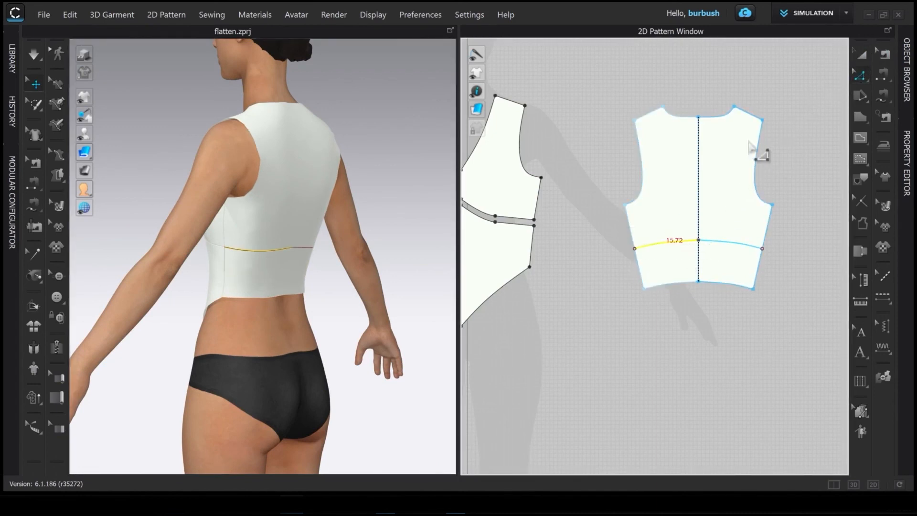
{"action": "right_click", "coordinate": [680, 243]}
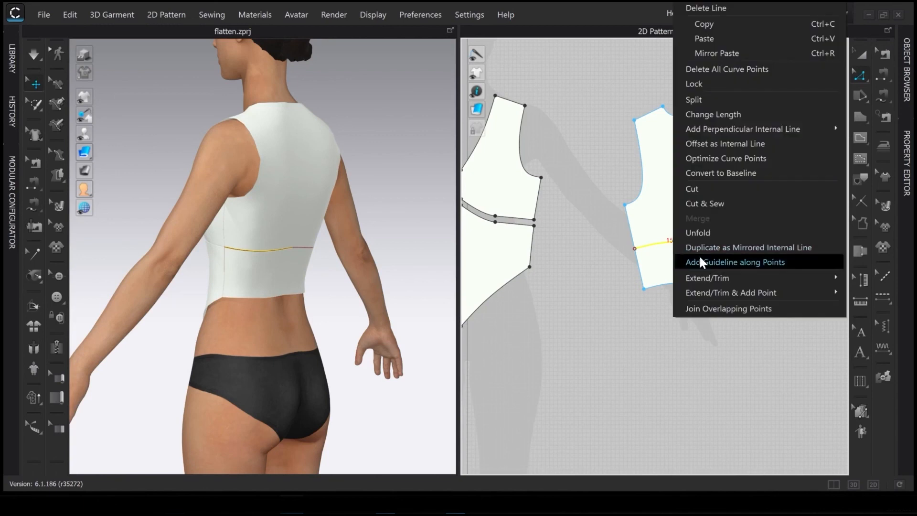
{"action": "left_click", "coordinate": [711, 188]}
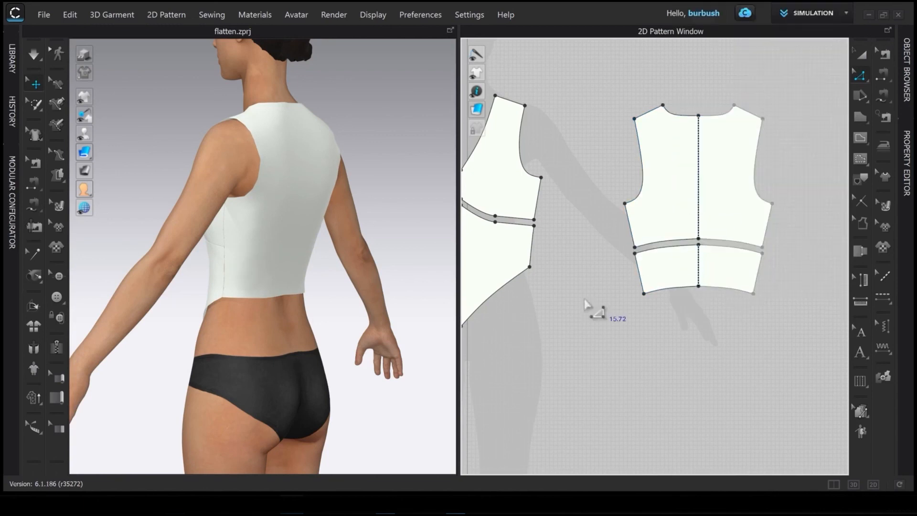
Step: Simulate the garment and tug the back panels to check whether the cut edges are joined
{"action": "left_click", "coordinate": [288, 272]}
{"action": "left_click_drag", "start_coordinate": [288, 273], "coordinate": [300, 286]}
{"action": "left_click", "coordinate": [292, 224]}
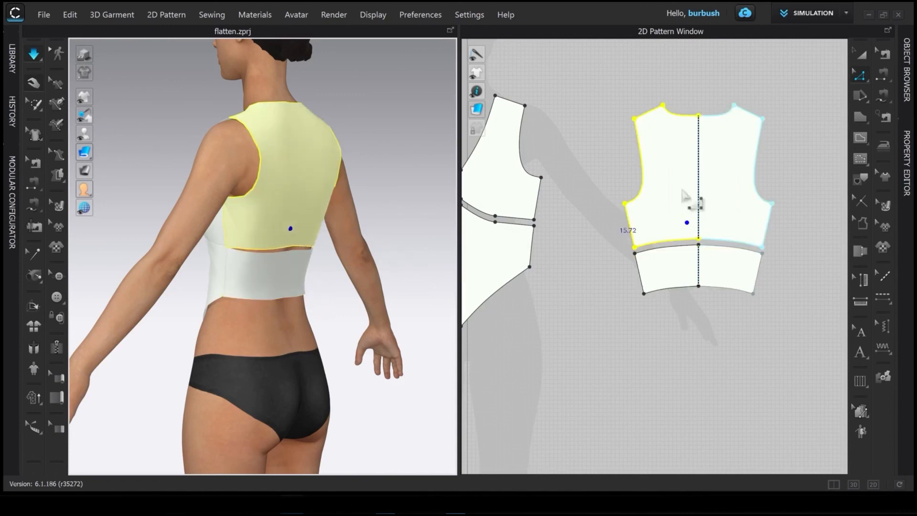
Step: Sew the upper back's cut edge to the matching edge of the lower back panel using segment sewing, and simulate
{"action": "left_click", "coordinate": [882, 75]}
{"action": "scroll", "coordinate": [721, 245], "scroll_direction": "up", "scroll_amount": 4}
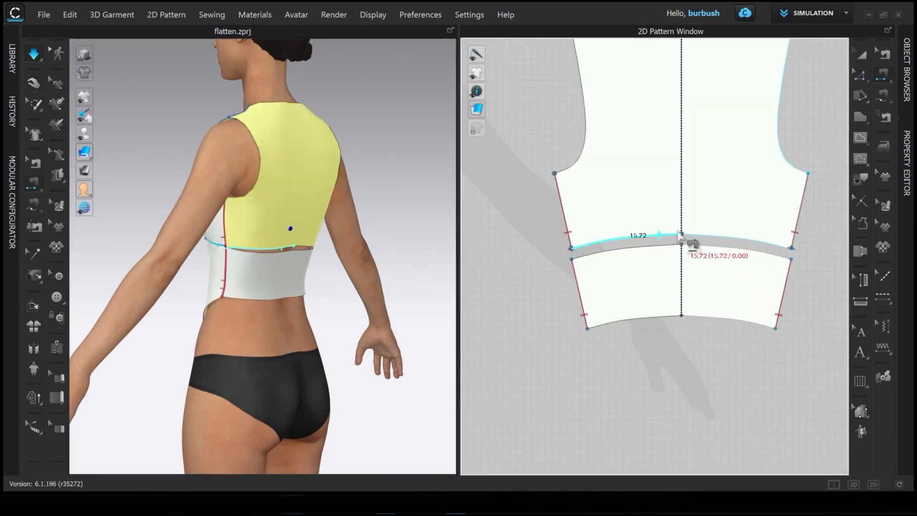
{"action": "left_click", "coordinate": [669, 241]}
{"action": "key", "text": "space"}
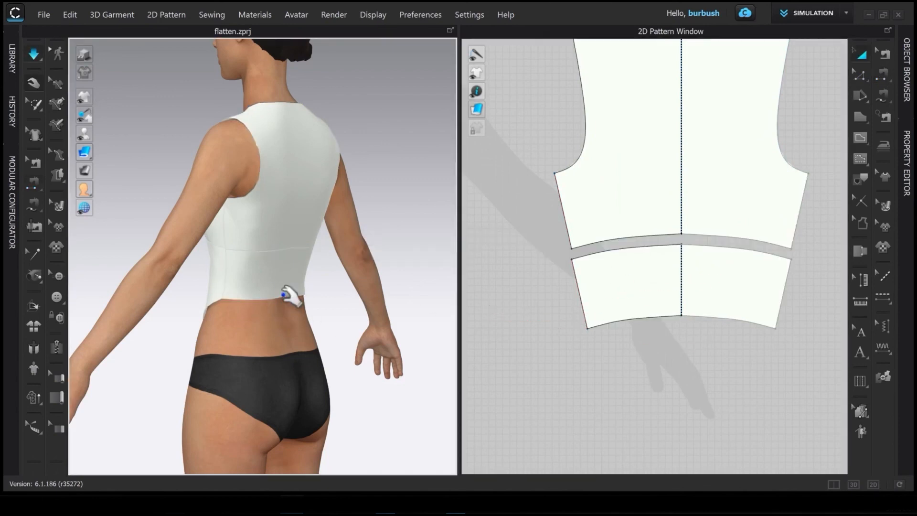
Step: Examine the sewn lower back panel on the avatar and the complete set of front and back pattern pieces
{"action": "left_click", "coordinate": [291, 271]}
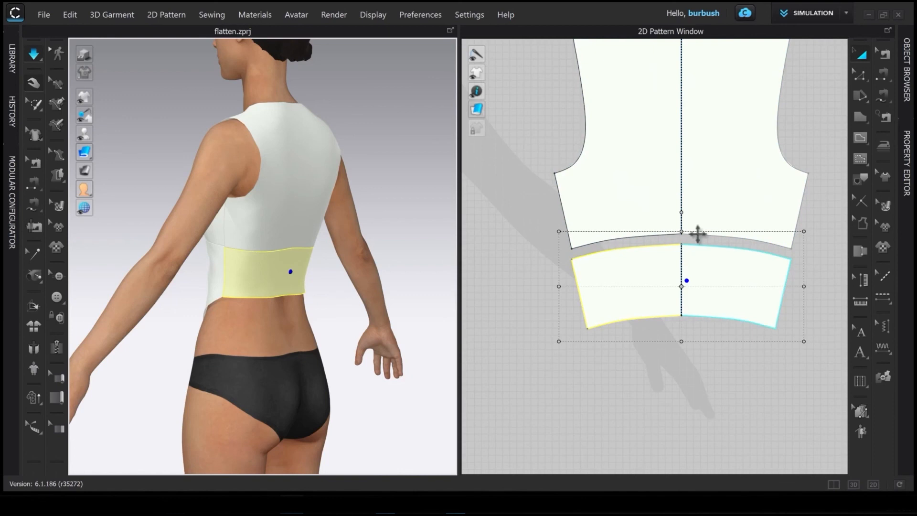
{"action": "mouse_move", "coordinate": [245, 267]}
{"action": "right_mouse_down"}
{"action": "mouse_move", "coordinate": [251, 277]}
{"action": "mouse_move", "coordinate": [377, 276]}
{"action": "mouse_move", "coordinate": [334, 287]}
{"action": "mouse_move", "coordinate": [248, 280]}
{"action": "right_mouse_up"}
{"action": "scroll", "coordinate": [636, 301], "scroll_direction": "down", "scroll_amount": 5}
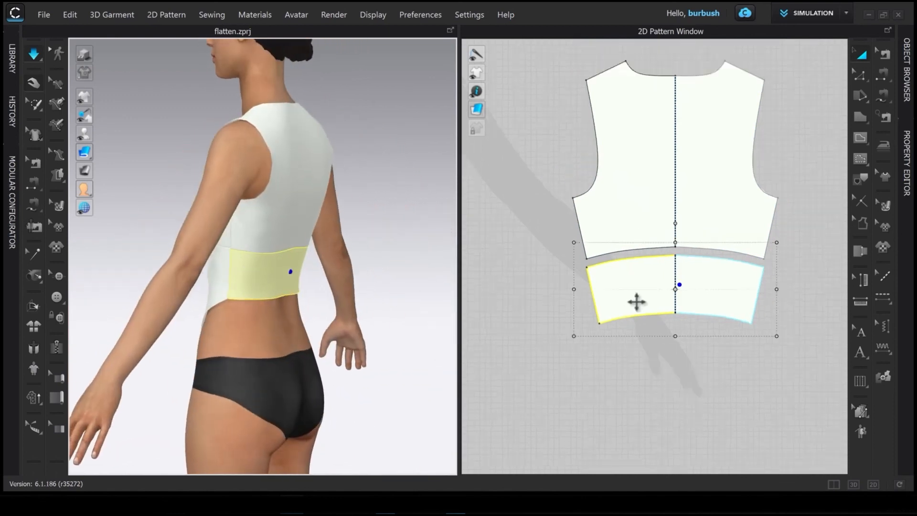
{"action": "middle_click_drag", "start_coordinate": [575, 310], "coordinate": [619, 296]}
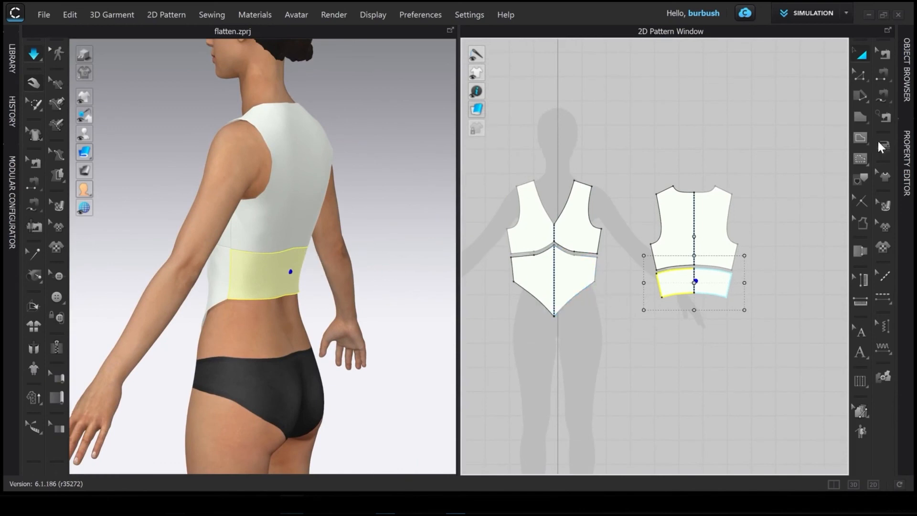
{"action": "left_click", "coordinate": [860, 76]}
{"action": "left_click", "coordinate": [705, 140]}
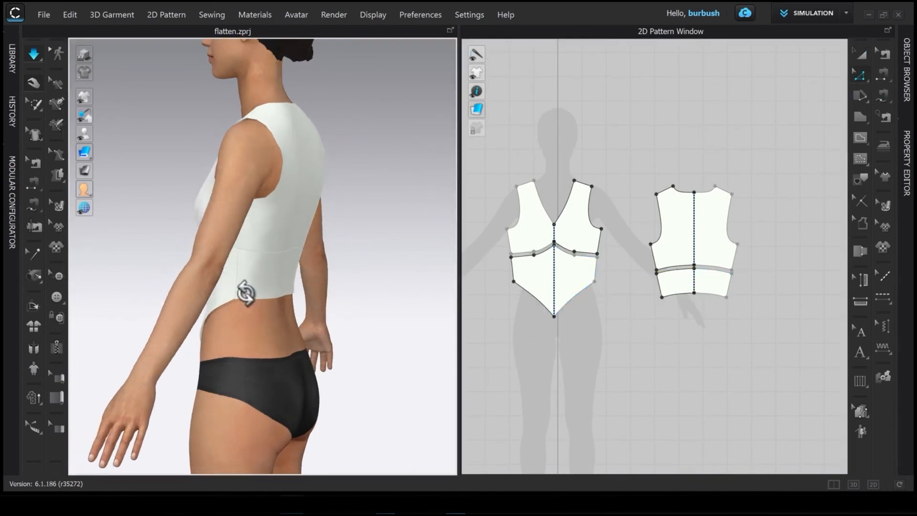
{"action": "right_click_drag", "start_coordinate": [246, 287], "coordinate": [314, 292]}
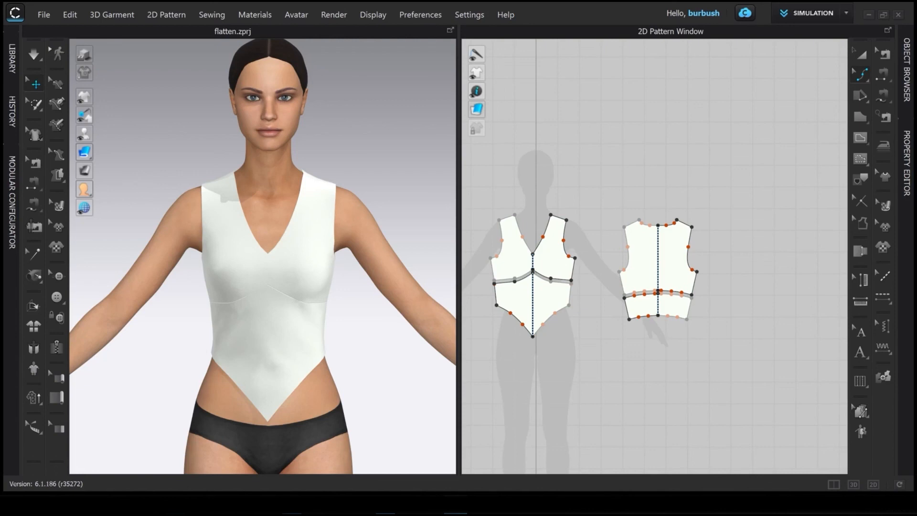